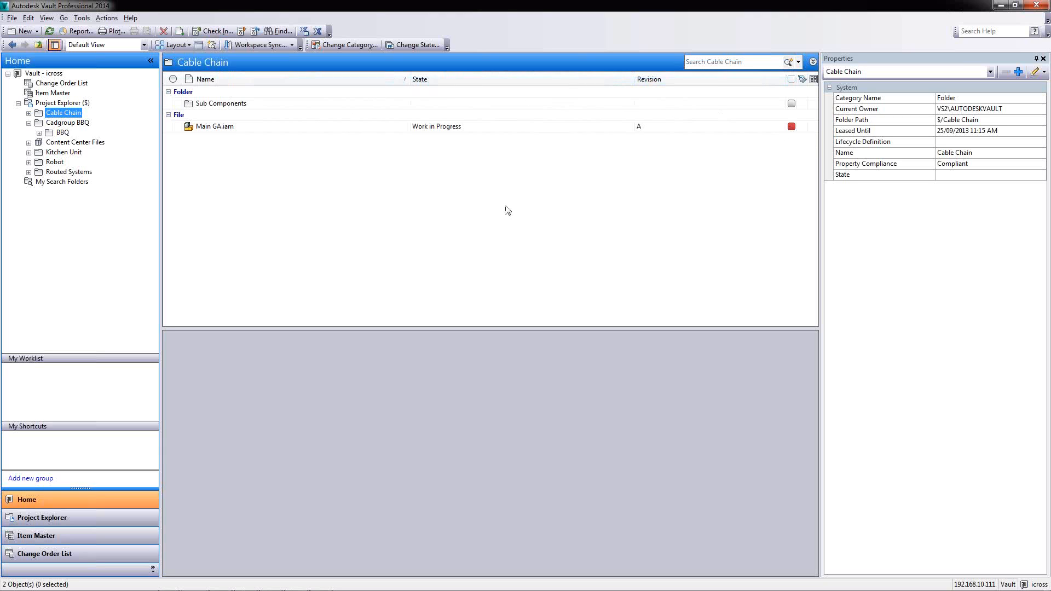
# Browse the View and Edit menus without choosing a command
pyautogui.click(44, 18)
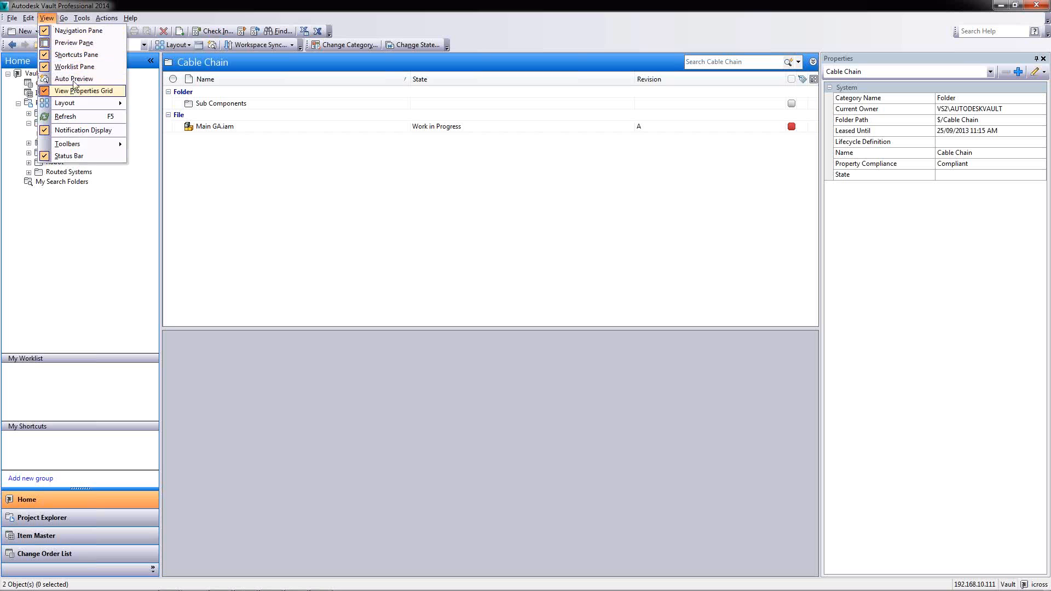
pyautogui.click(29, 18)
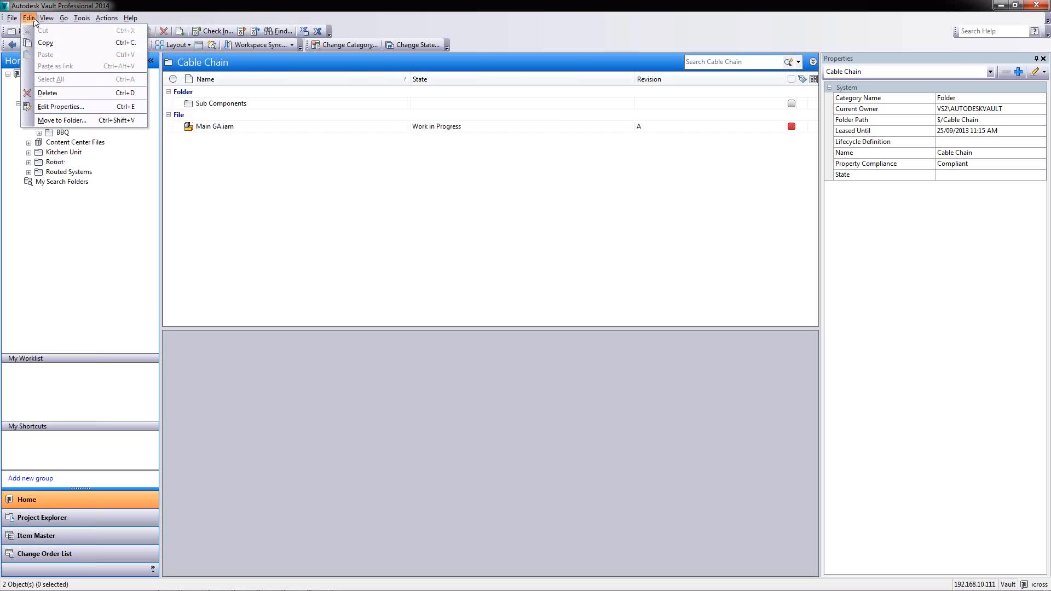
pyautogui.moveTo(48, 20)
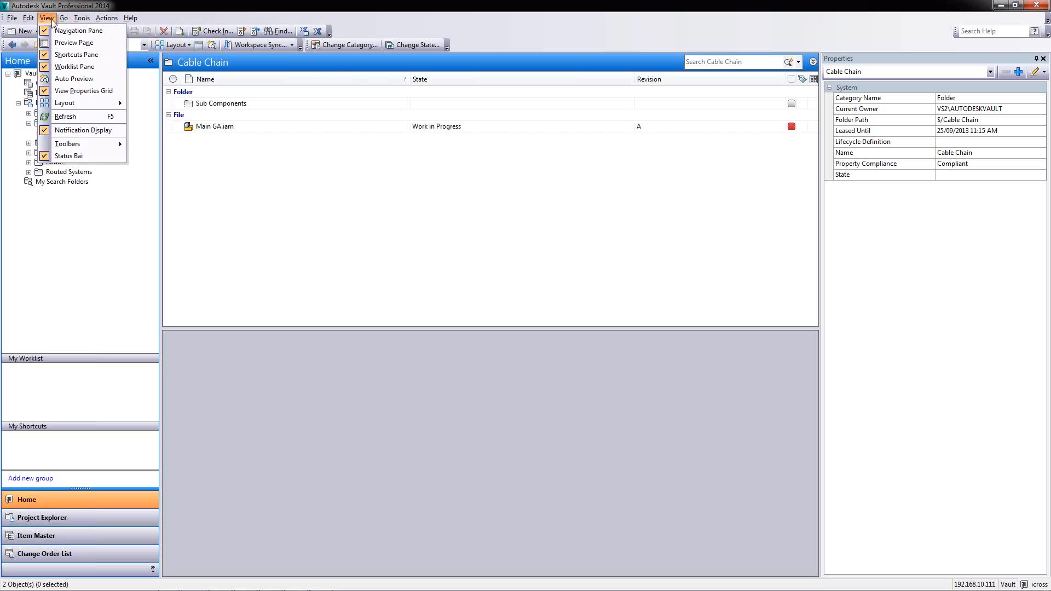
pyautogui.click(223, 176)
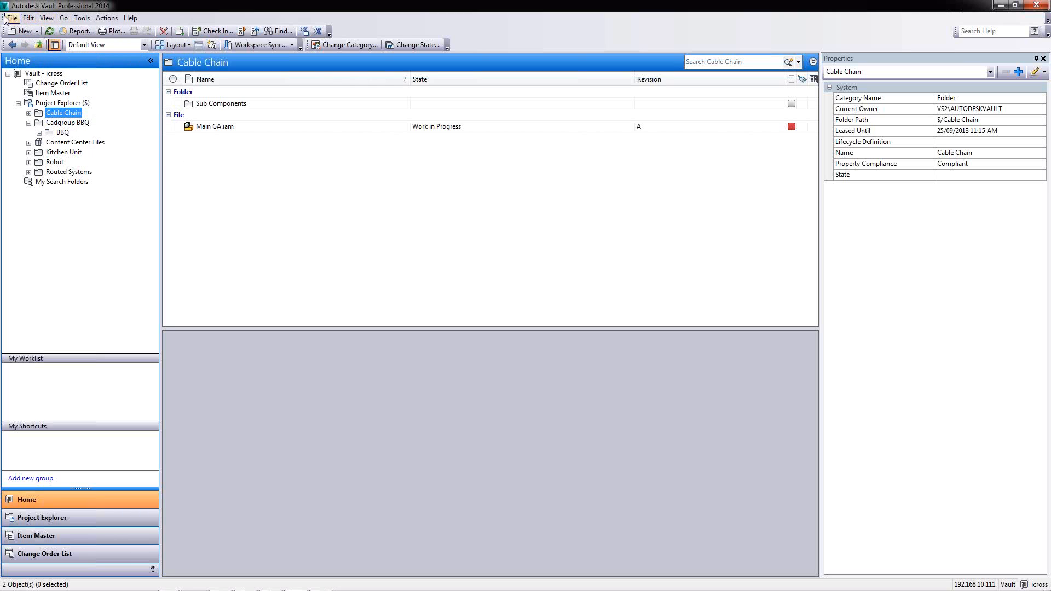
pyautogui.click(48, 19)
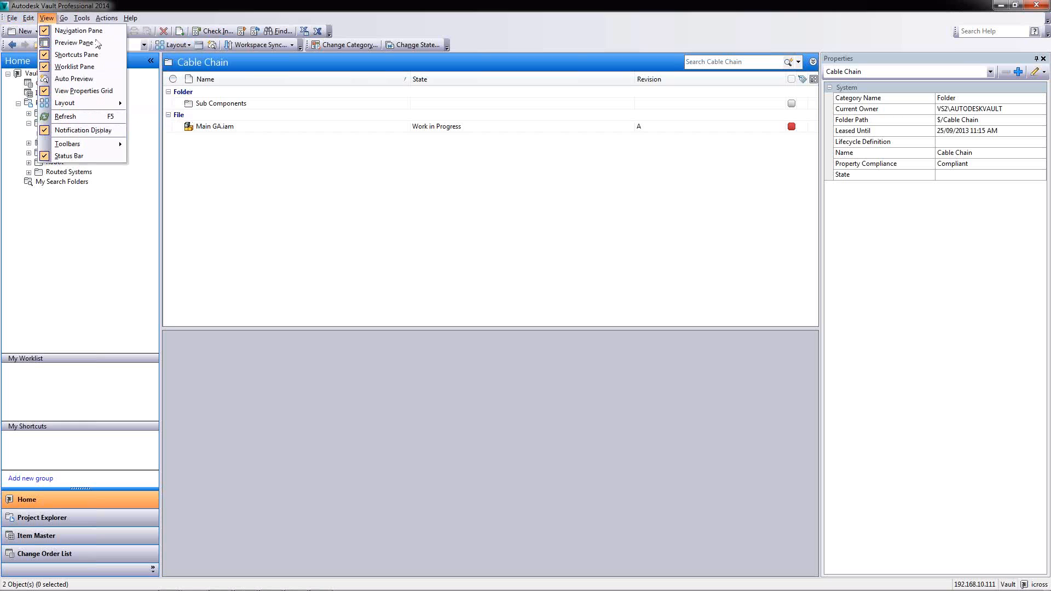
pyautogui.click(276, 211)
# Open and close Customize View, then select Main GA.iam to show its history and properties
pyautogui.click(27, 18)
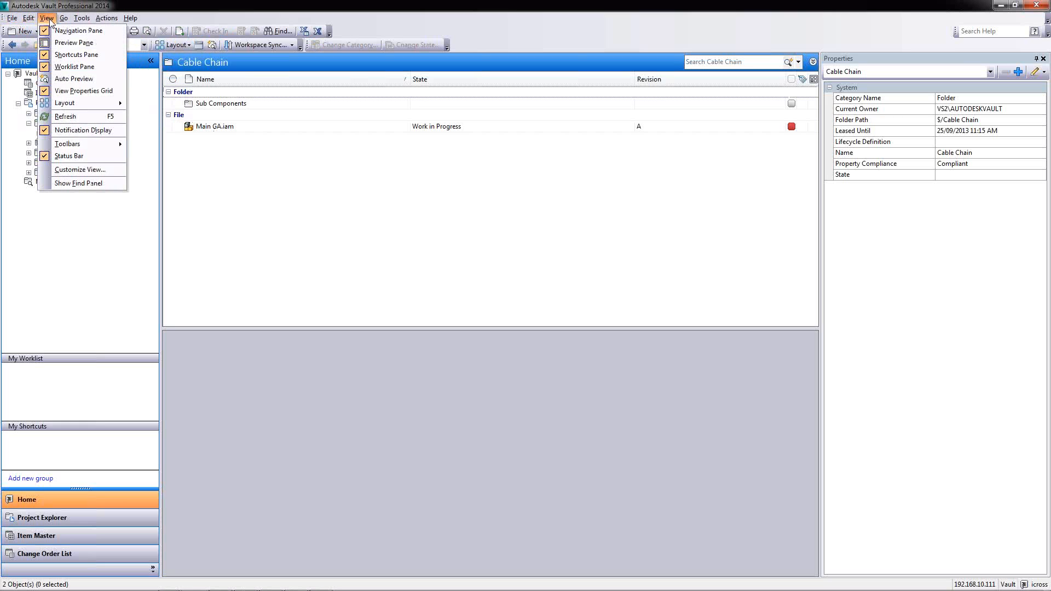
pyautogui.click(72, 170)
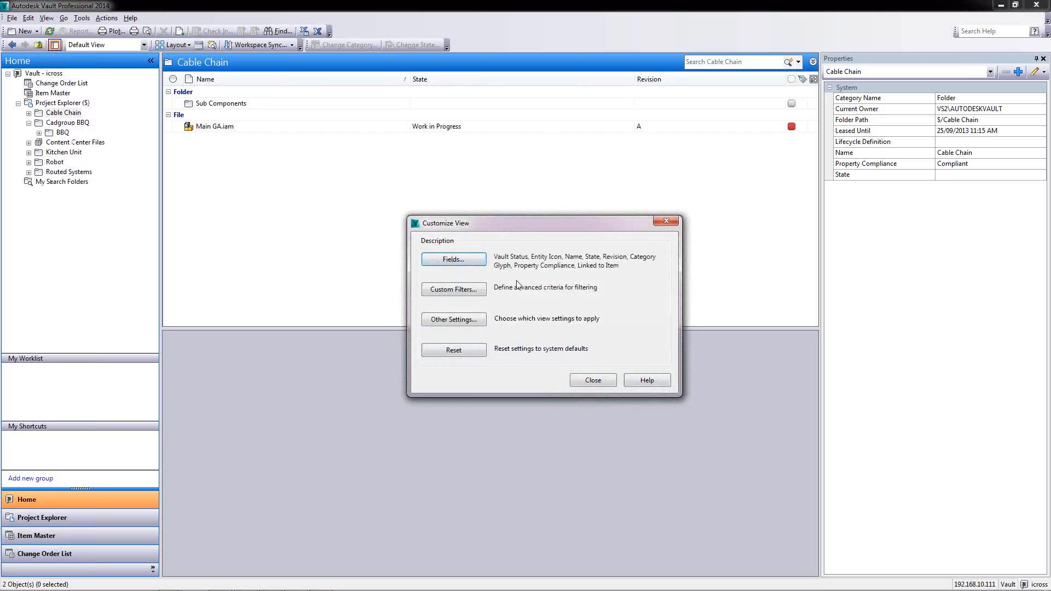
pyautogui.click(595, 382)
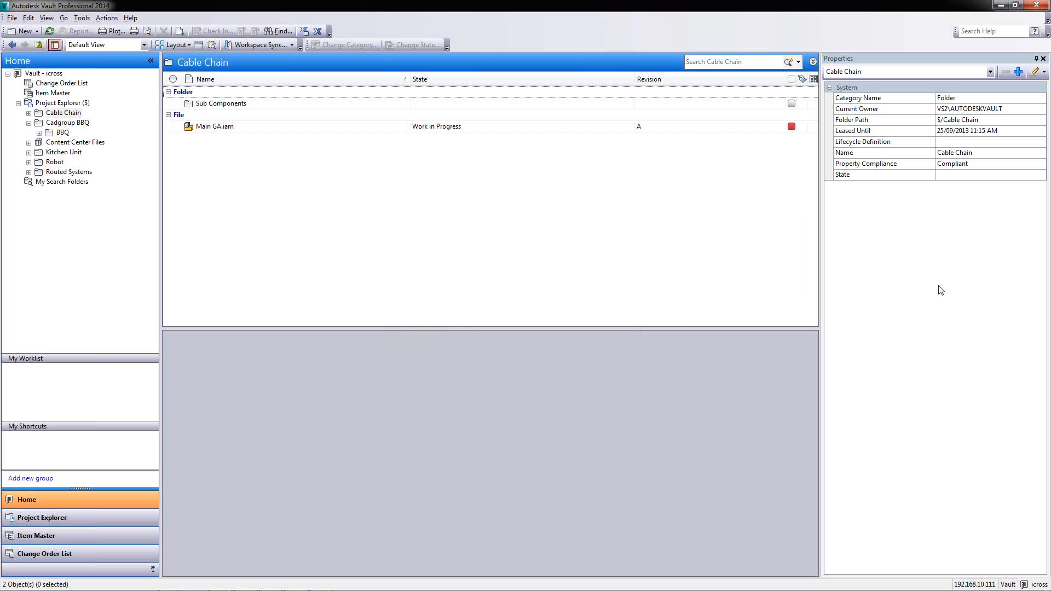
pyautogui.click(216, 127)
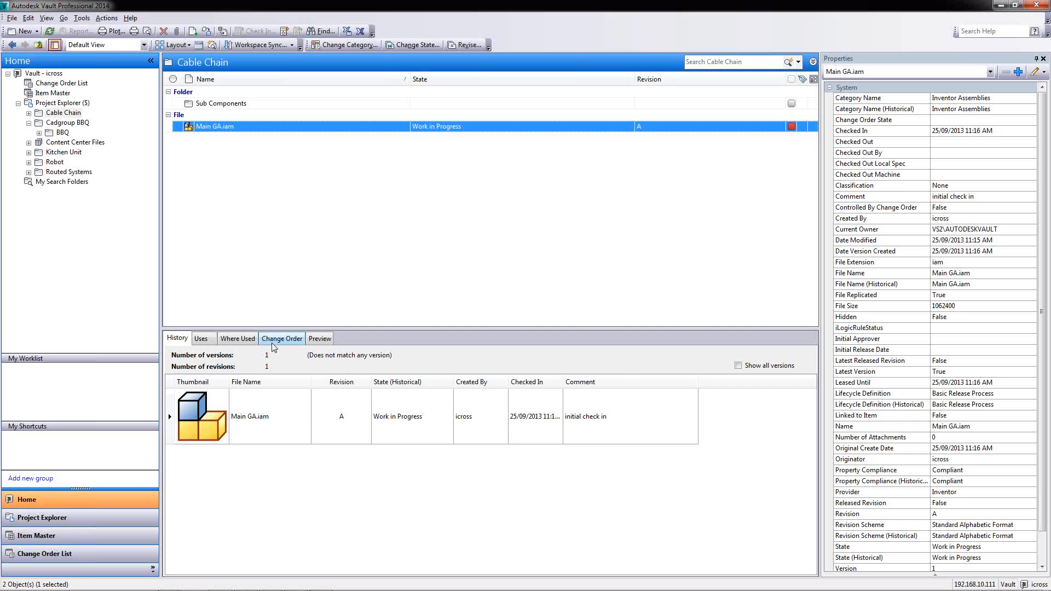
# List Main GA.iam's components and select the 1208-B-50-0001.iam sub-assembly inside Sub Components
pyautogui.click(210, 346)
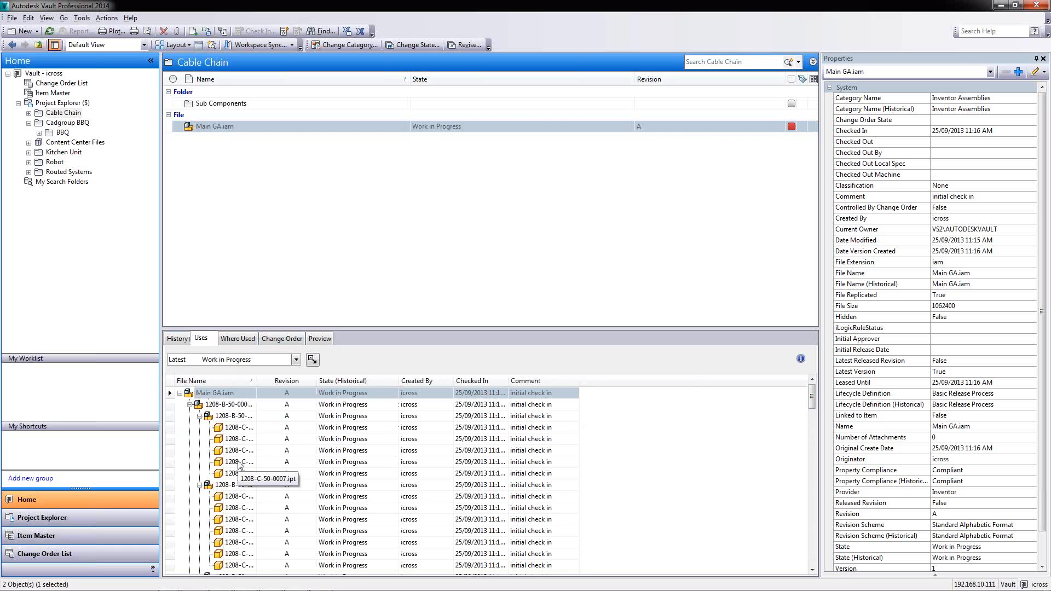
pyautogui.doubleClick(228, 103)
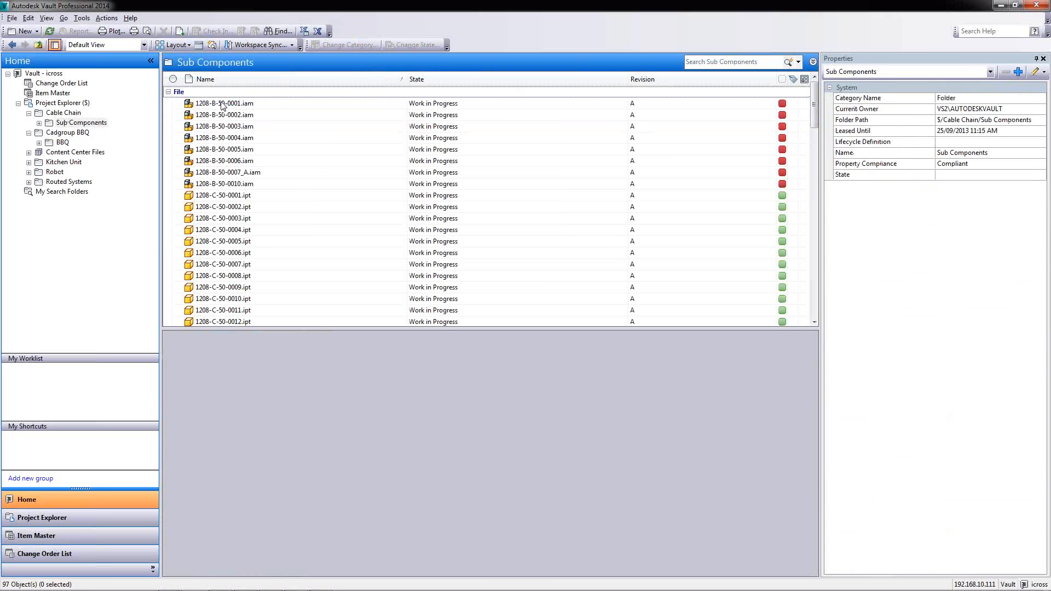
pyautogui.click(222, 104)
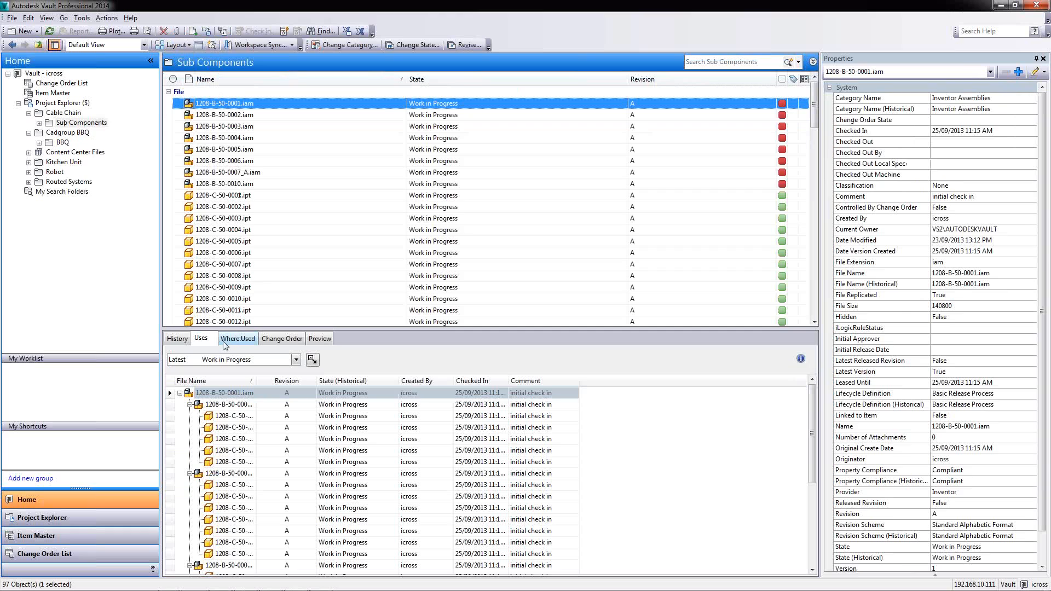
# Check 1208-B-50-0001.iam's Where Used, Uses and History, then return to the Cable Chain folder
pyautogui.click(227, 340)
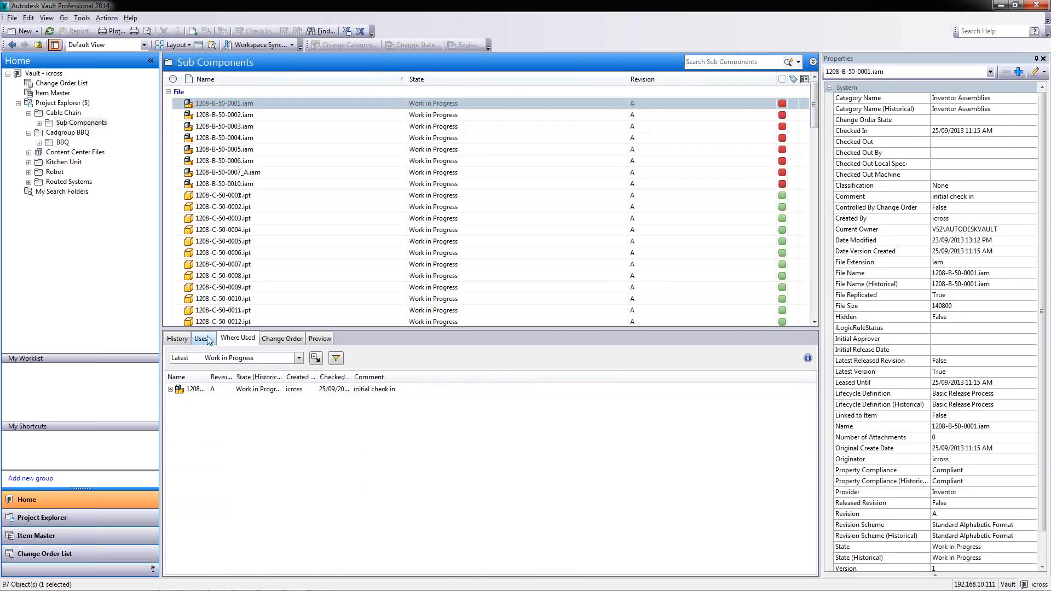
pyautogui.click(209, 340)
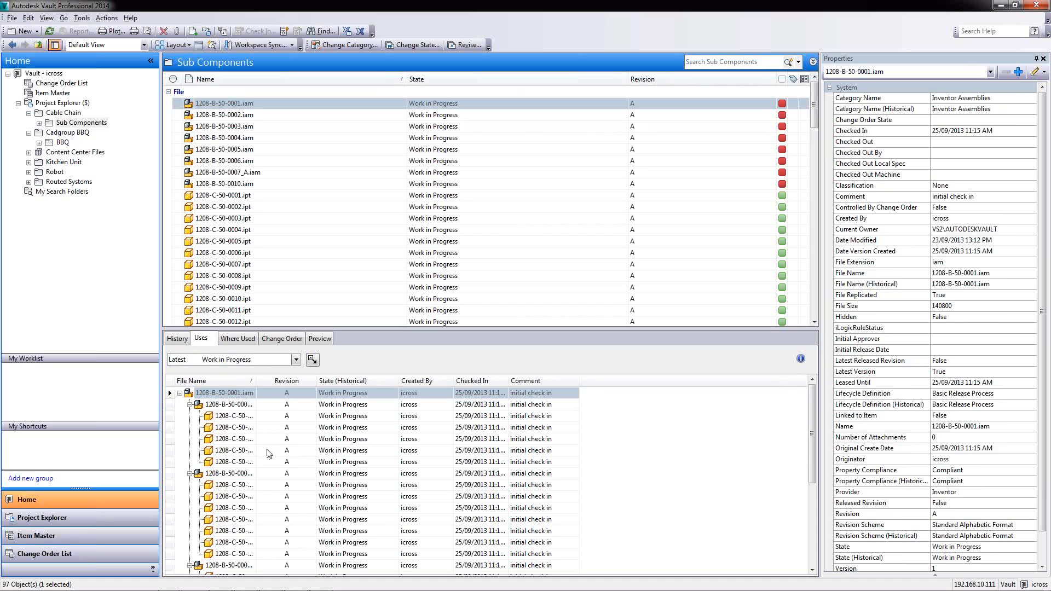
pyautogui.click(244, 339)
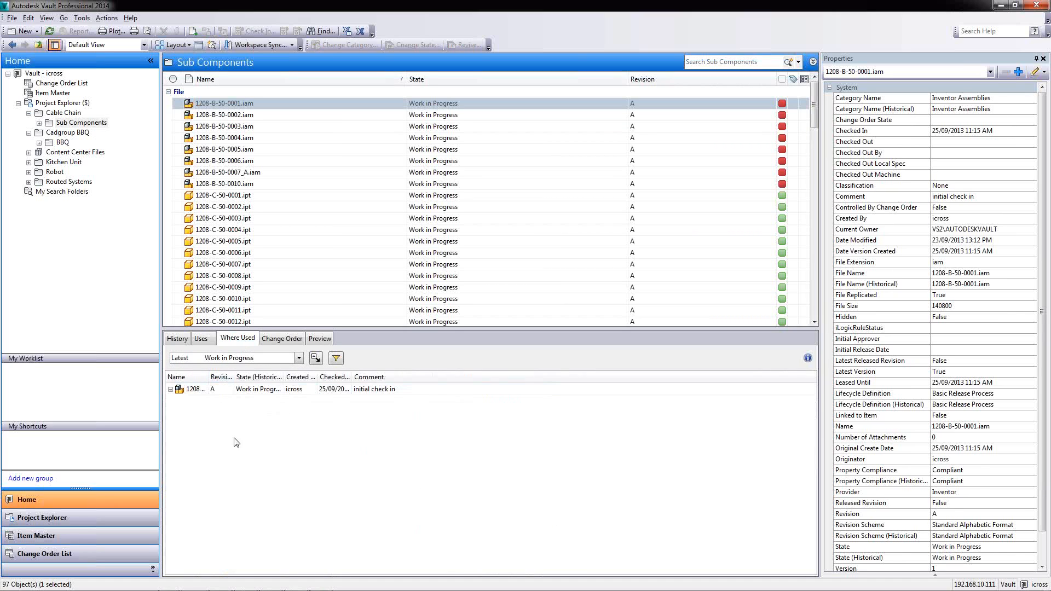
pyautogui.click(176, 343)
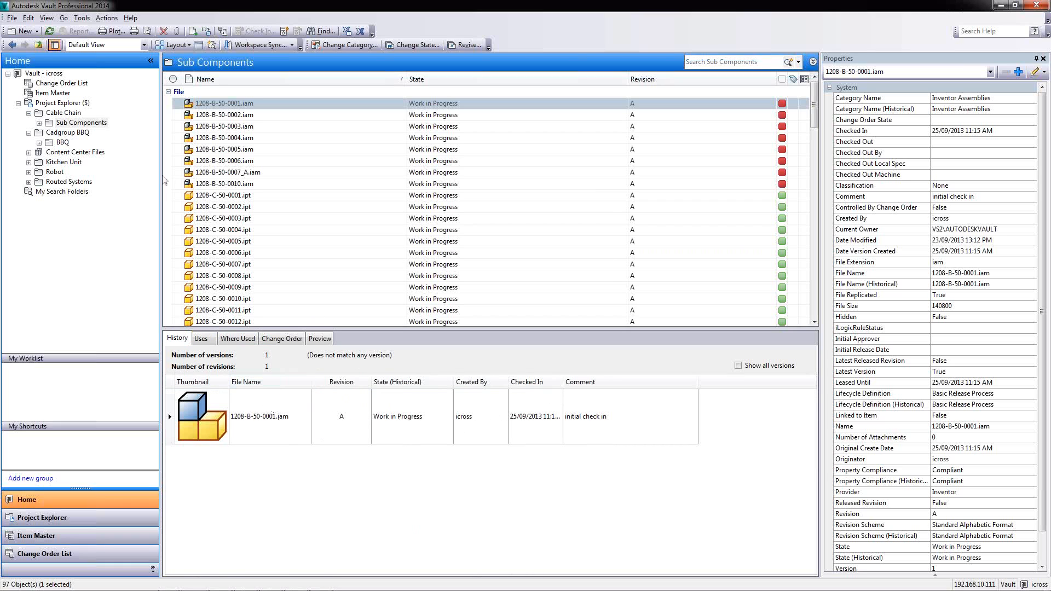
pyautogui.click(63, 113)
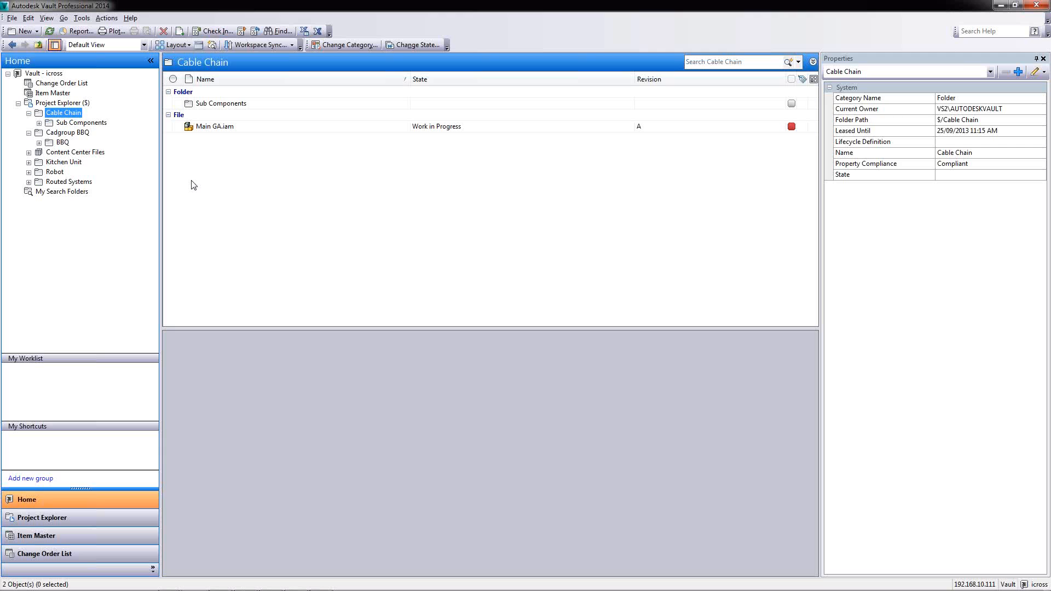
# Open Global Settings user management and select the Review user account
pyautogui.click(81, 18)
pyautogui.moveTo(124, 102)
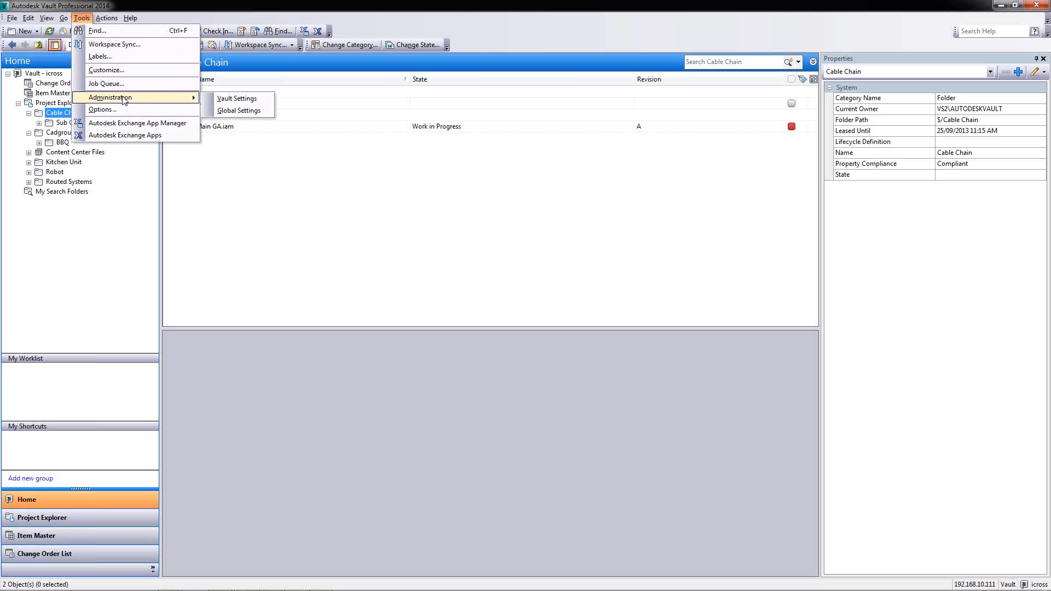
pyautogui.click(224, 109)
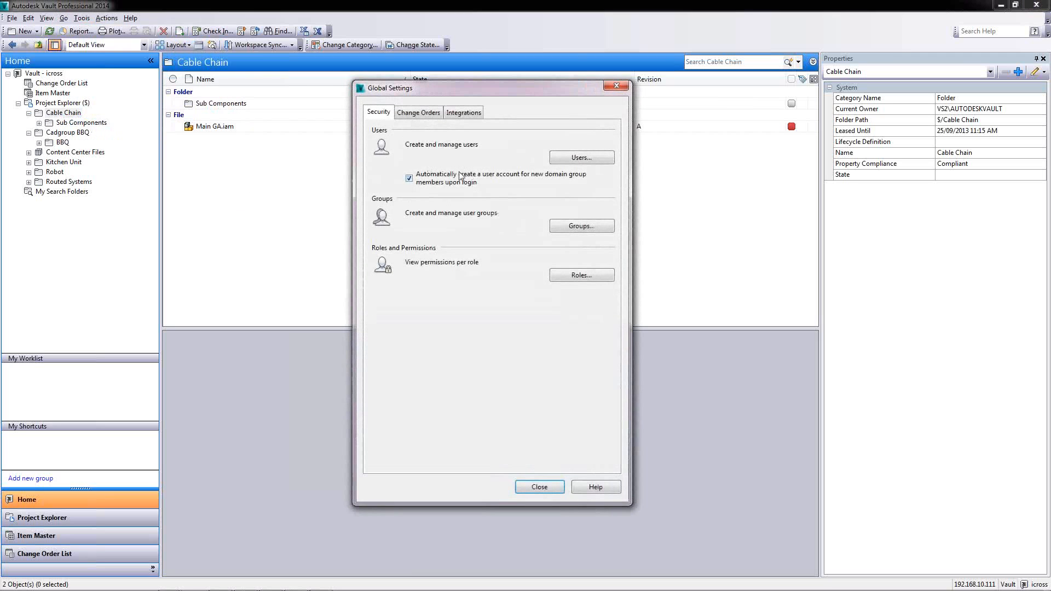
pyautogui.click(581, 157)
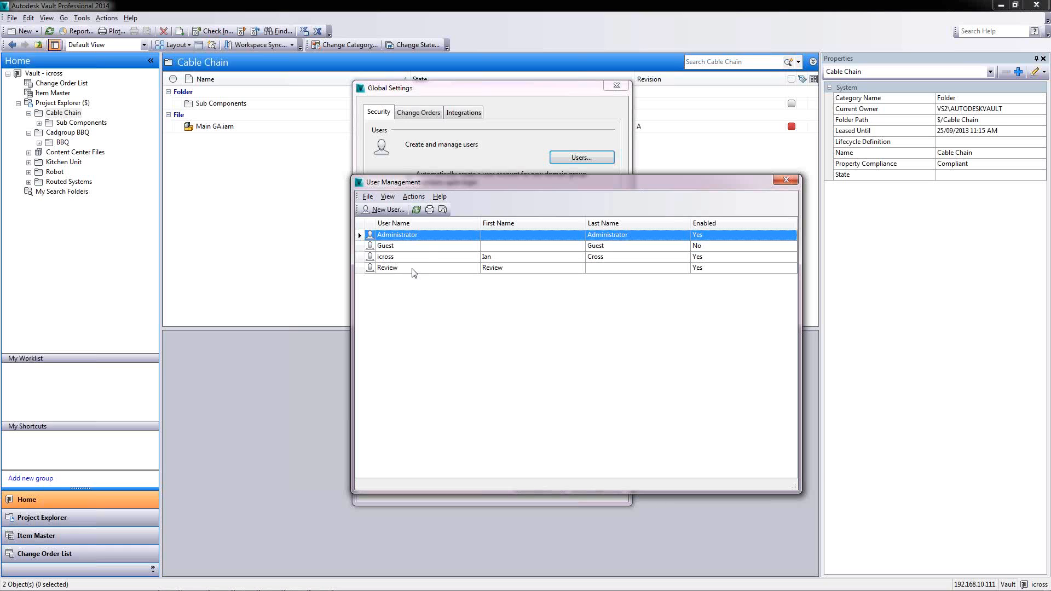
pyautogui.click(400, 258)
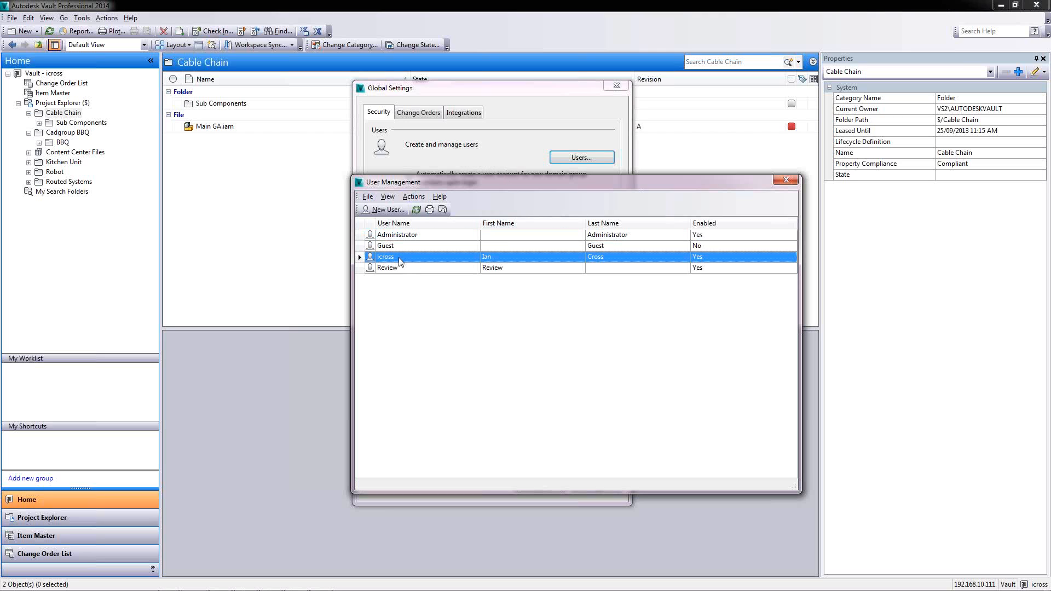
pyautogui.click(400, 268)
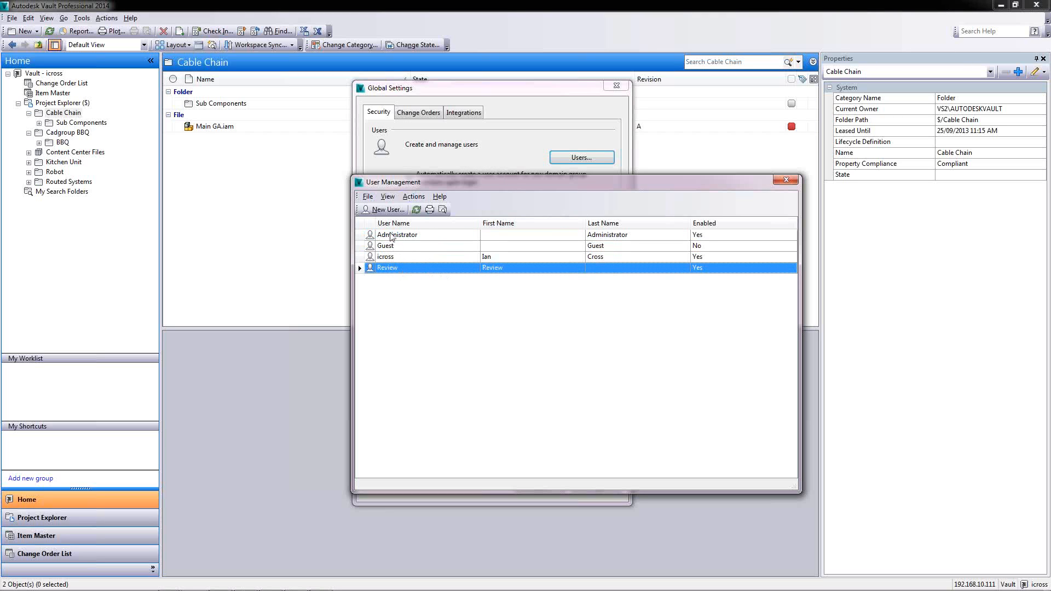
# Start a new user and view its roles list, cancel both, and close User Management
pyautogui.click(387, 208)
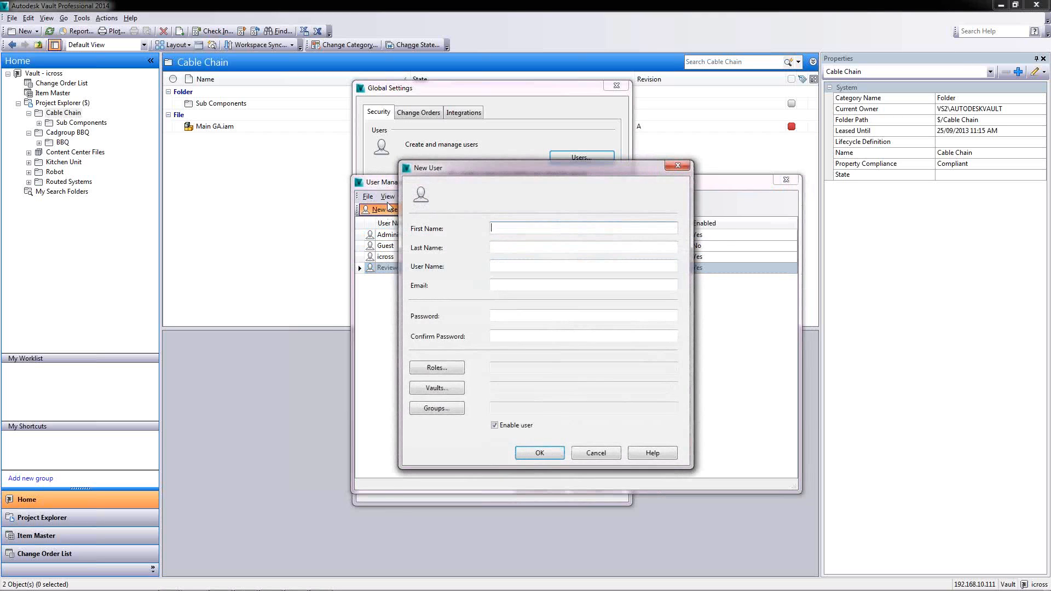
pyautogui.click(436, 366)
pyautogui.moveTo(618, 278)
pyautogui.mouseDown()
pyautogui.moveTo(619, 316)
pyautogui.moveTo(615, 271)
pyautogui.mouseUp()
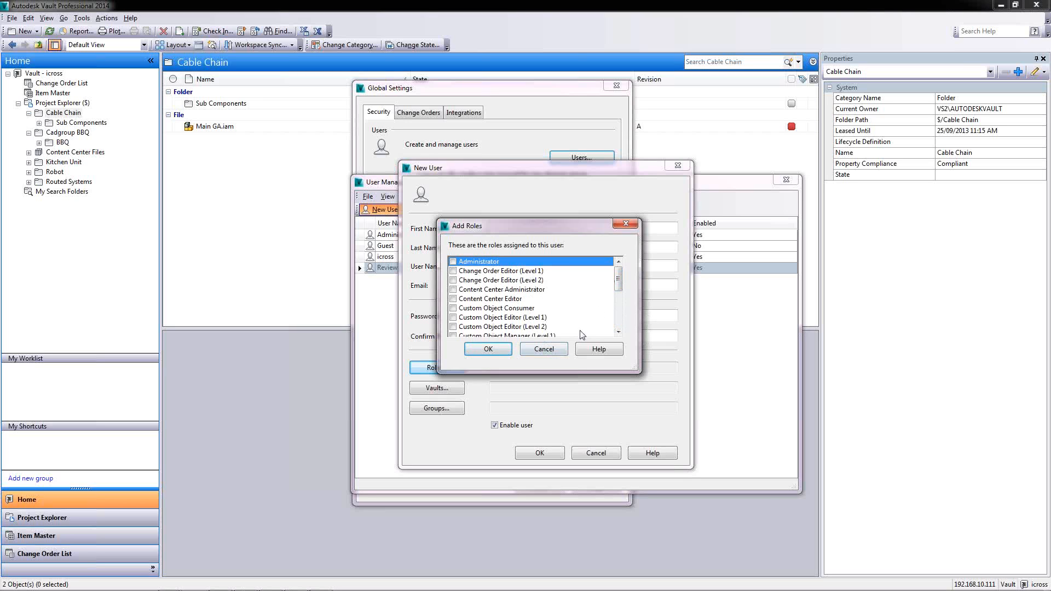
pyautogui.click(546, 349)
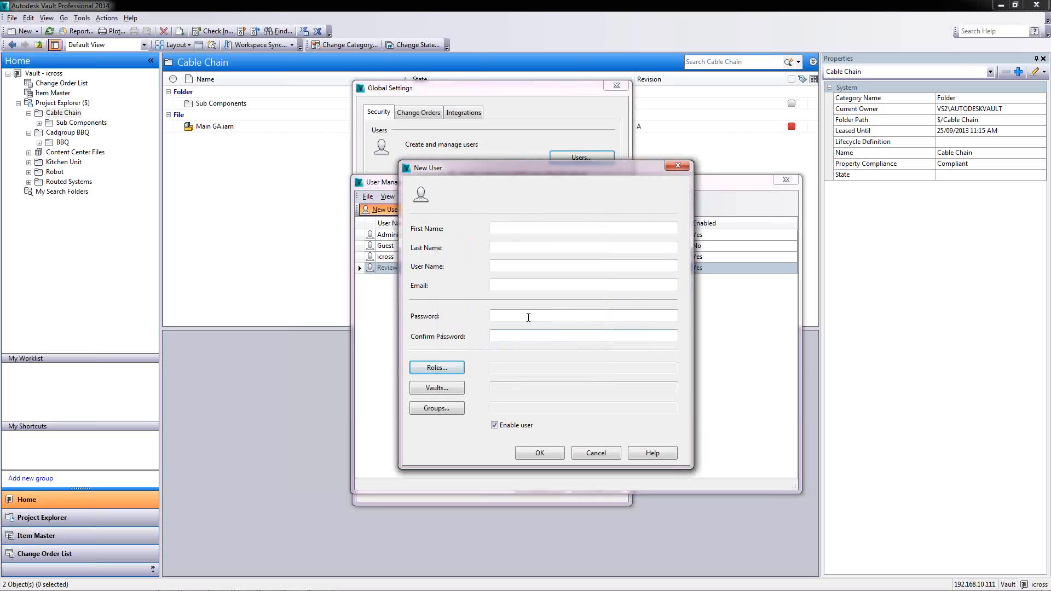
pyautogui.click(595, 453)
pyautogui.click(785, 182)
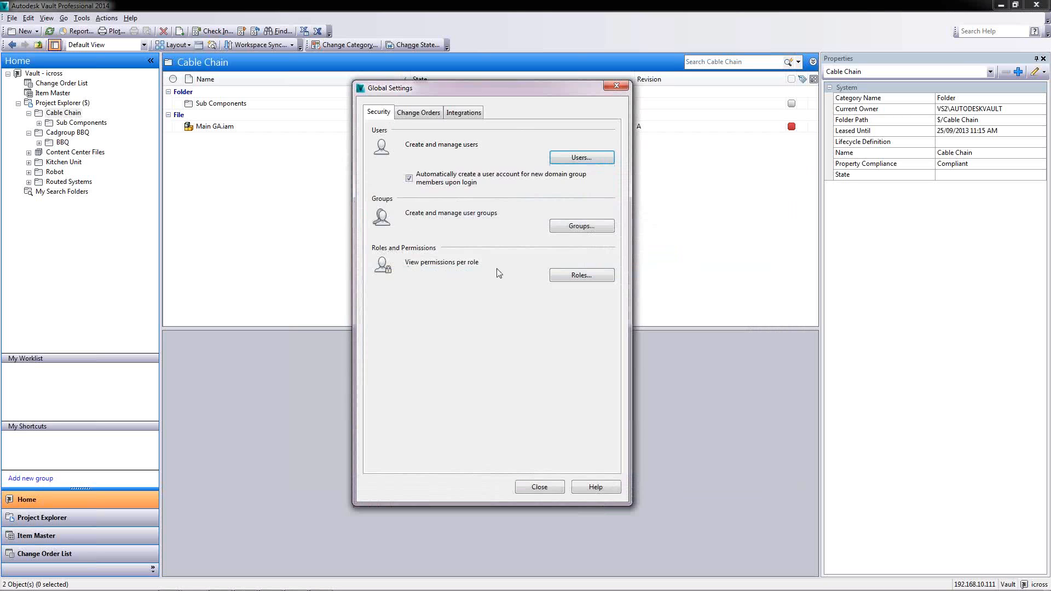
# Open the Roles viewer and check the Document Consumer role's permissions
pyautogui.click(582, 277)
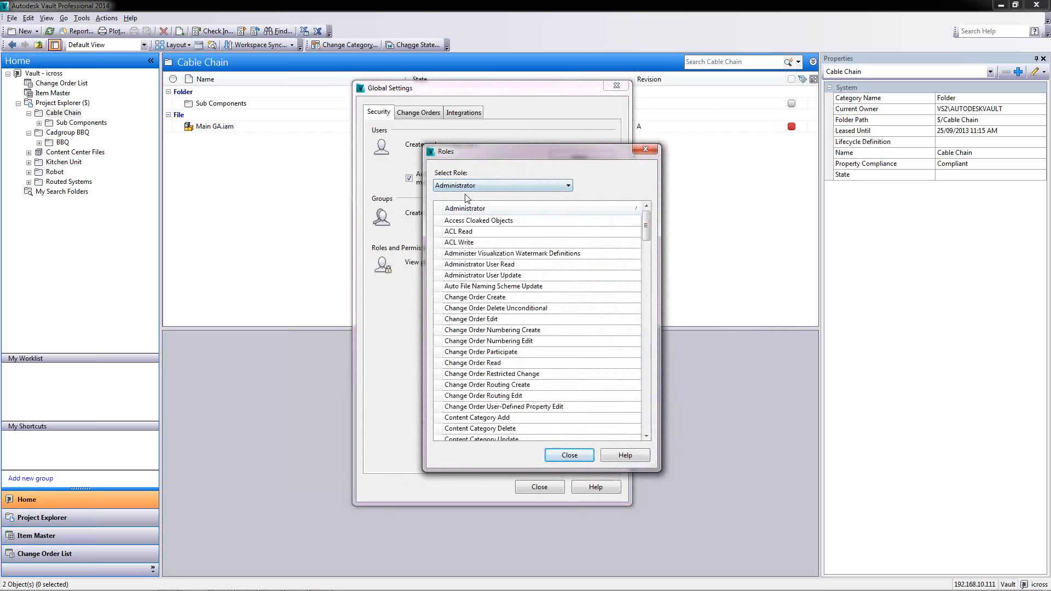
pyautogui.moveTo(651, 236); pyautogui.dragTo(584, 185)
pyautogui.click(558, 185)
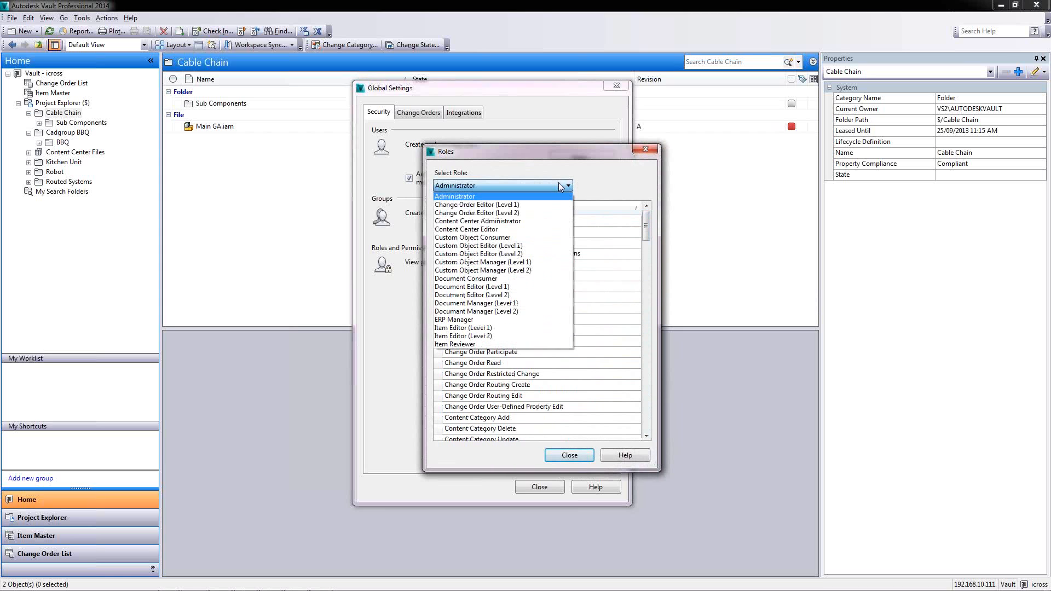
pyautogui.click(474, 279)
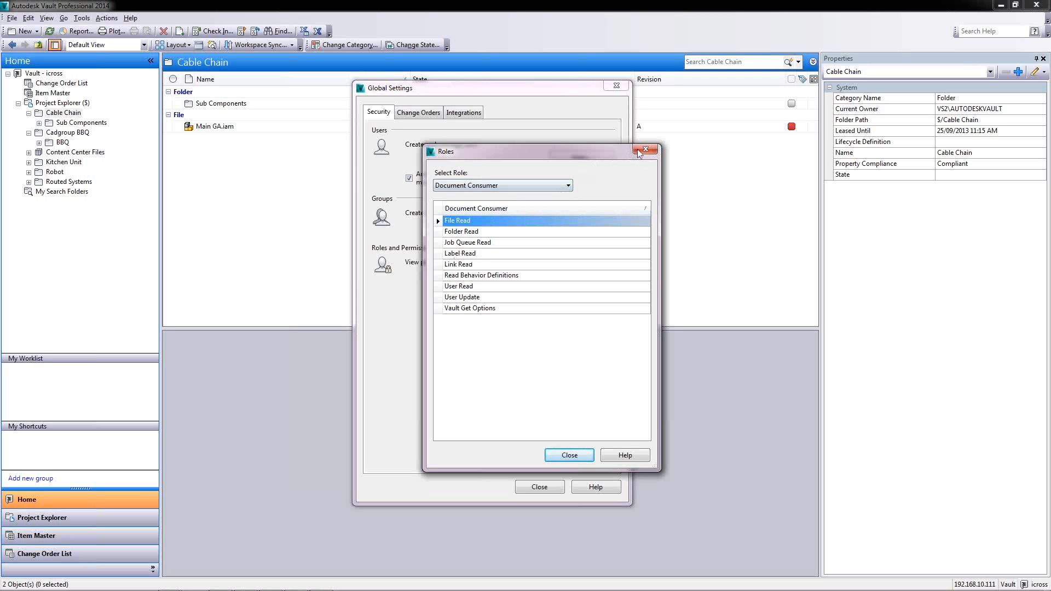
# Review the Document Editor (Level 1) permissions, then close Roles and Global Settings
pyautogui.click(550, 185)
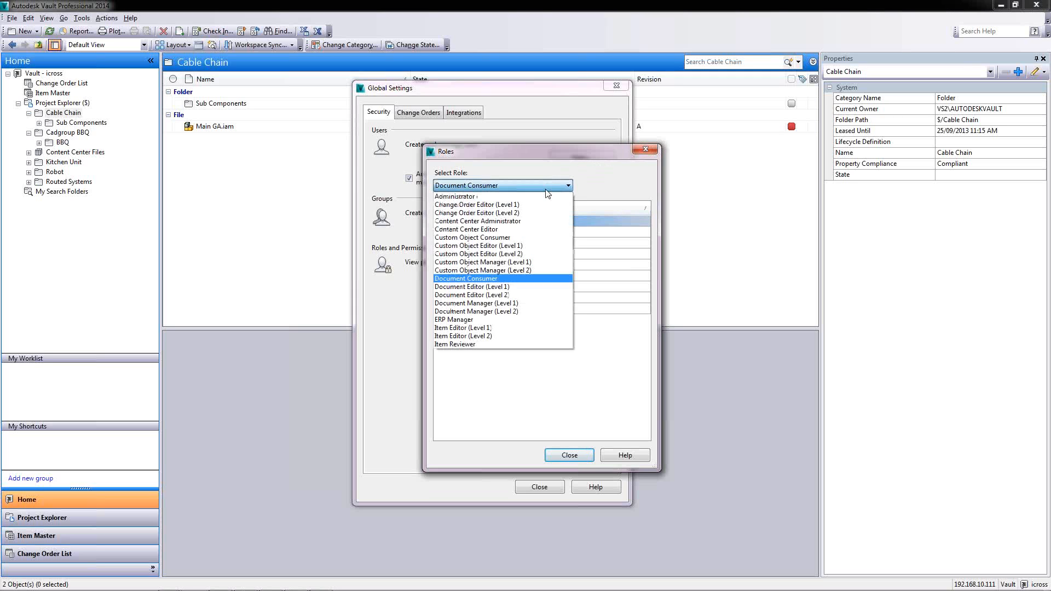
pyautogui.click(499, 286)
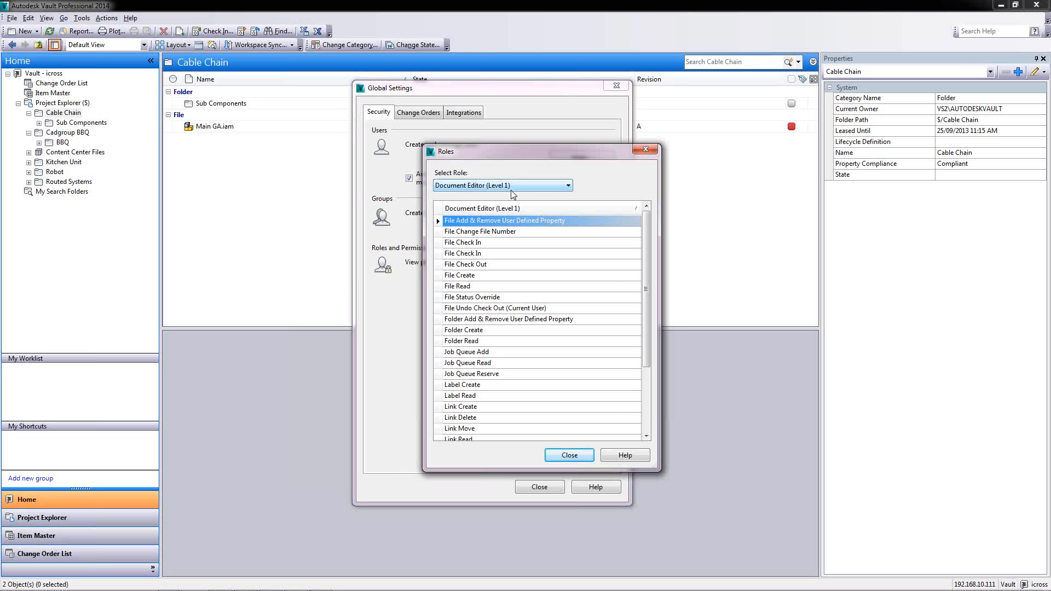
pyautogui.click(569, 455)
pyautogui.click(539, 487)
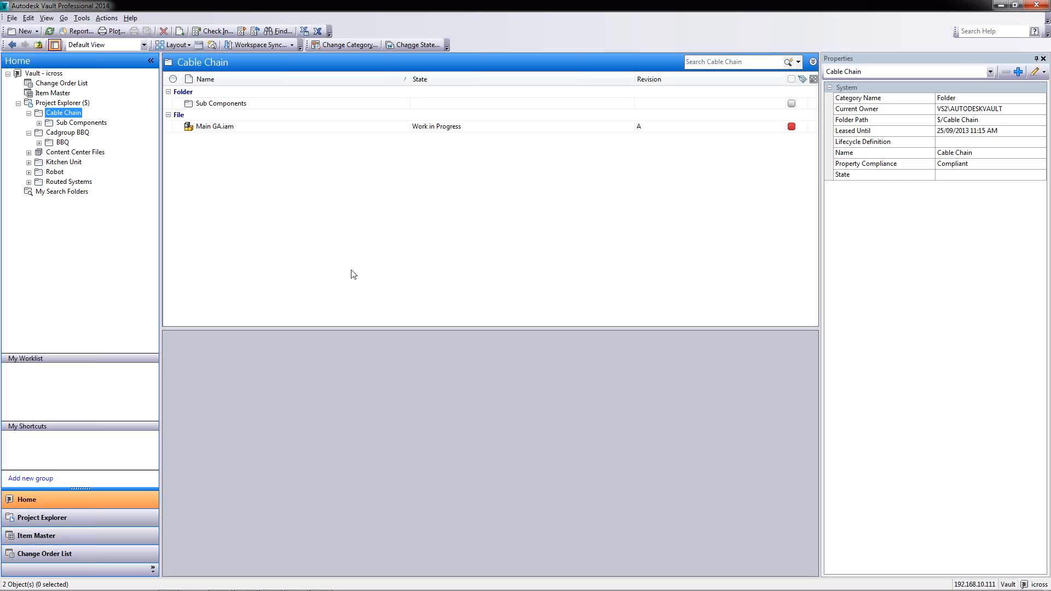
pyautogui.rightClick(221, 132)
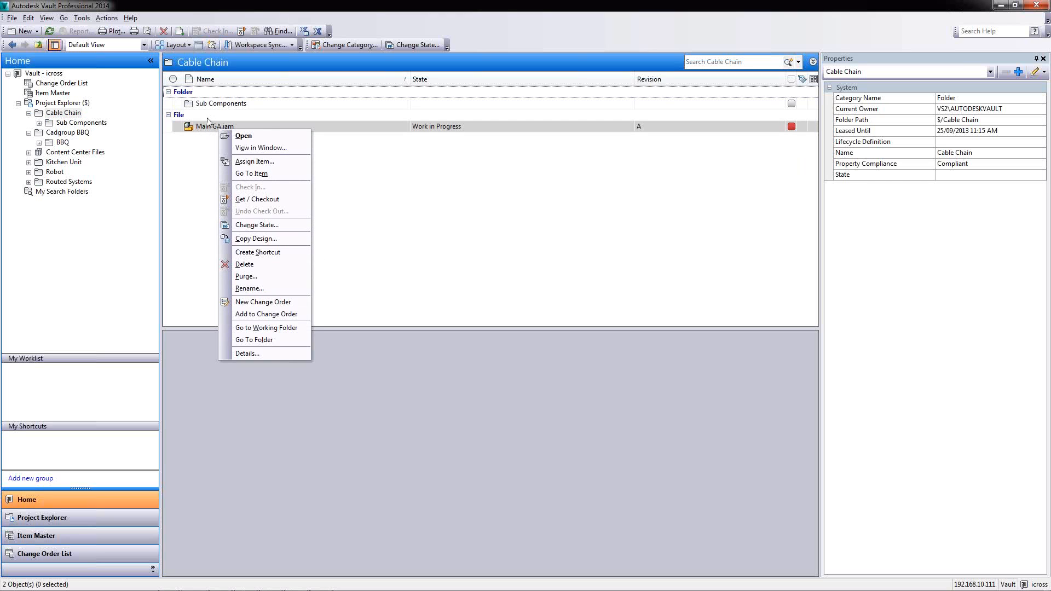
pyautogui.click(243, 241)
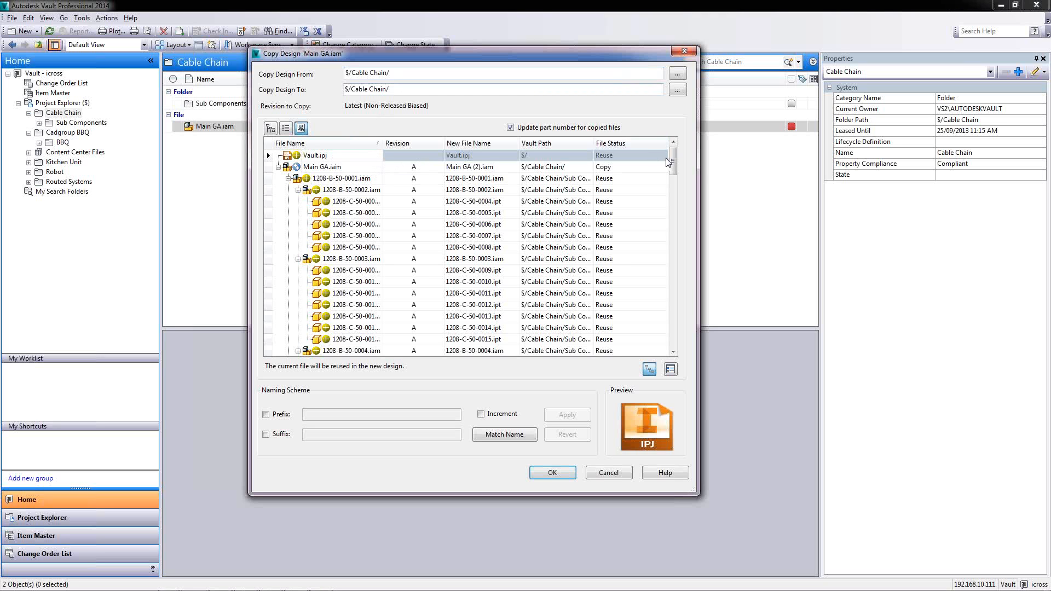
pyautogui.moveTo(673, 161)
pyautogui.mouseDown()
pyautogui.moveTo(674, 206)
pyautogui.moveTo(672, 158)
pyautogui.mouseUp()
pyautogui.click(317, 190)
pyautogui.click(326, 201)
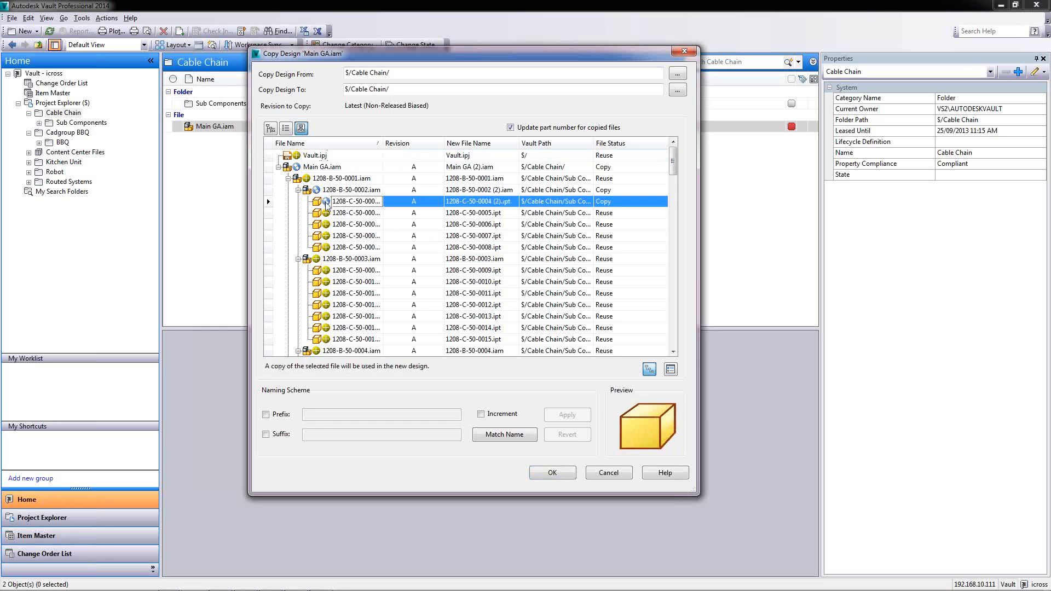
pyautogui.click(326, 213)
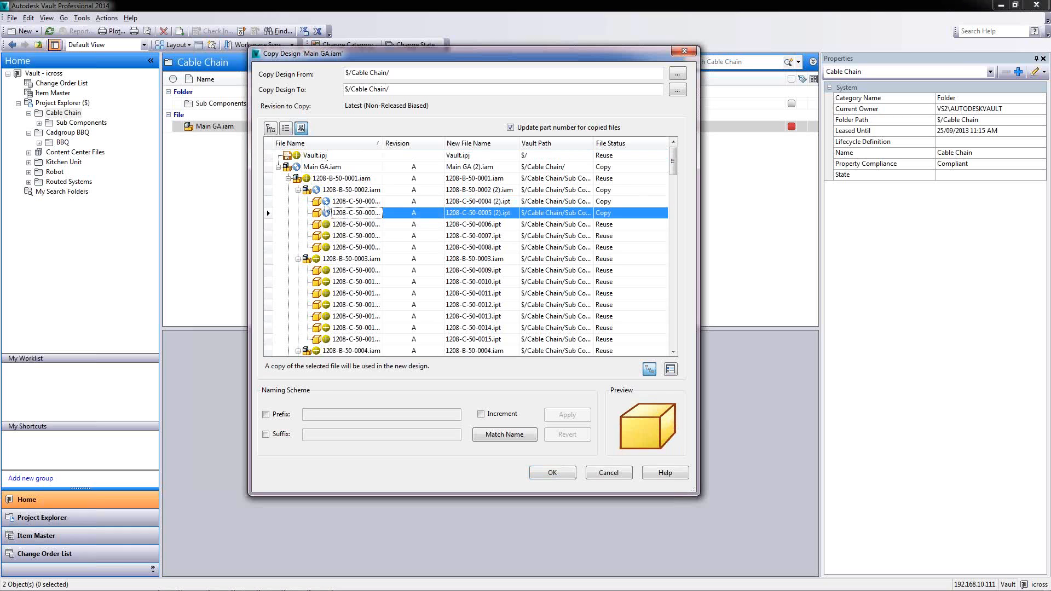
pyautogui.click(482, 213)
pyautogui.moveTo(502, 213); pyautogui.dragTo(429, 219)
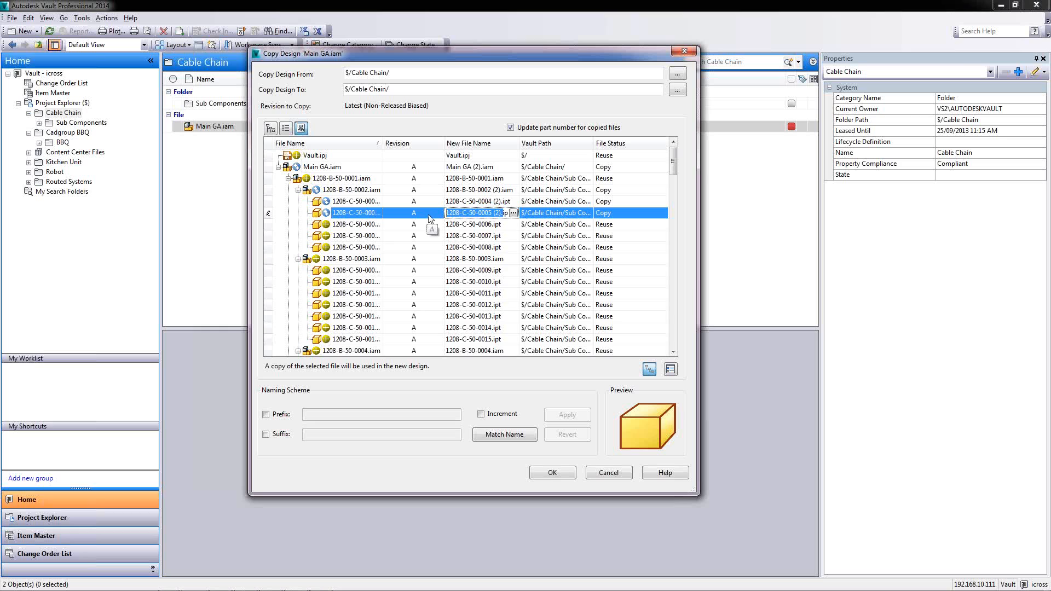
pyautogui.rightClick(601, 217)
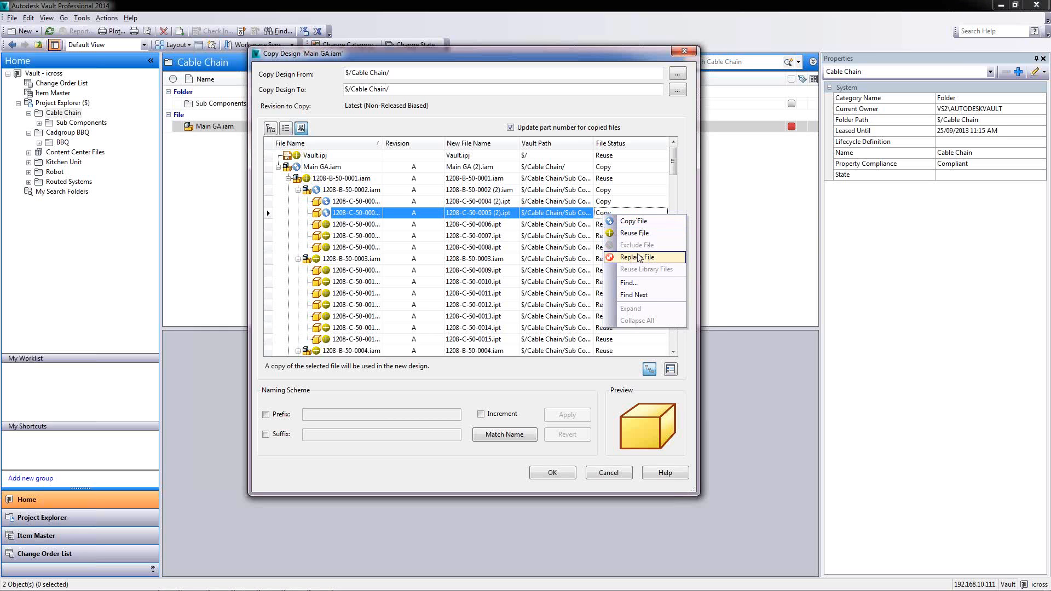
pyautogui.click(655, 125)
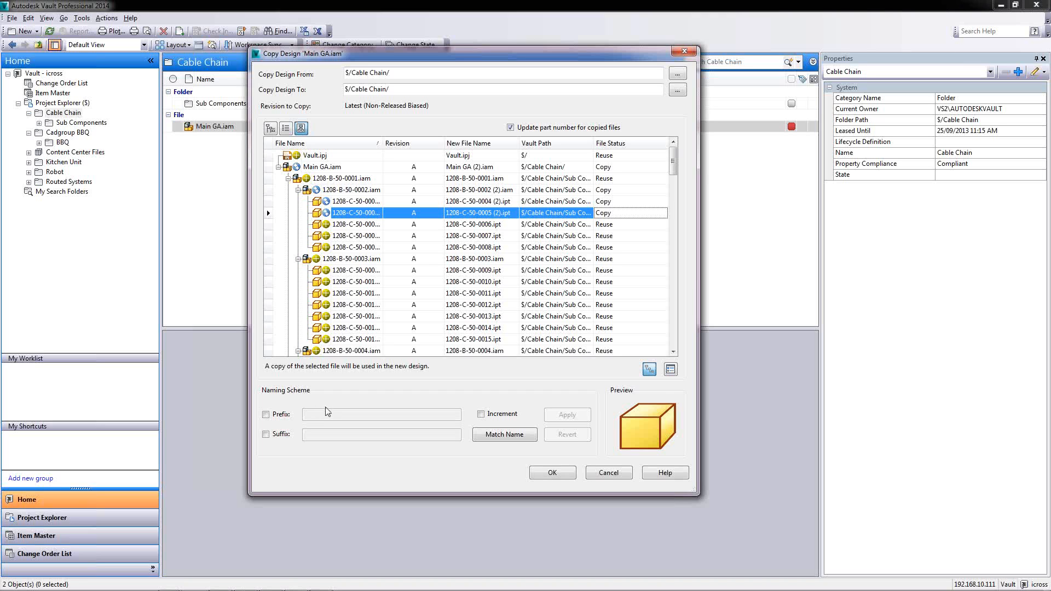
pyautogui.click(603, 474)
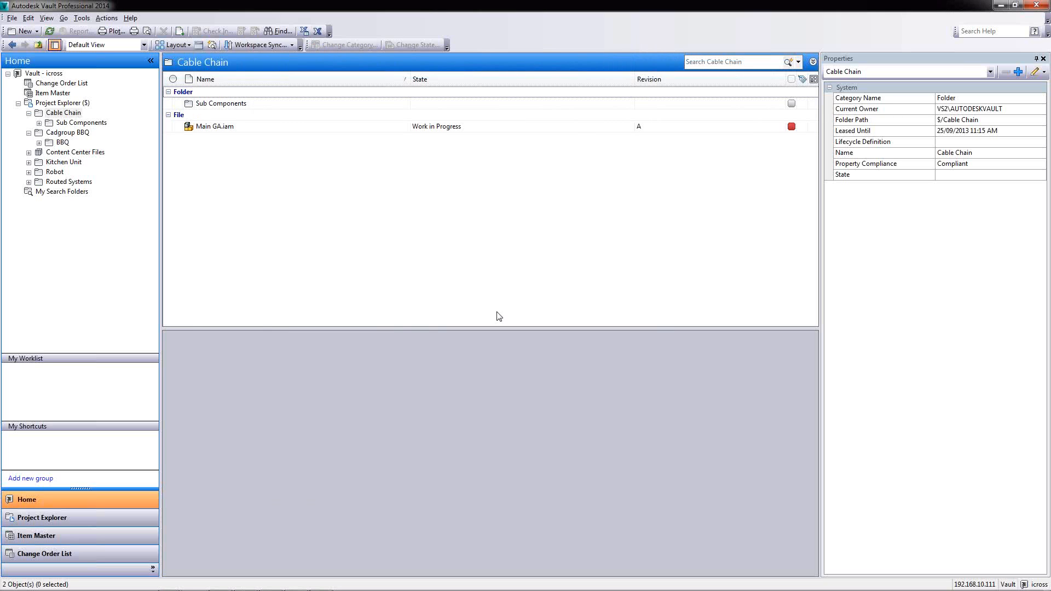
# Open Vault Settings categories, switch to File Categories and select Inventor Assemblies to see its Basic Release Process lifecycle
pyautogui.click(83, 18)
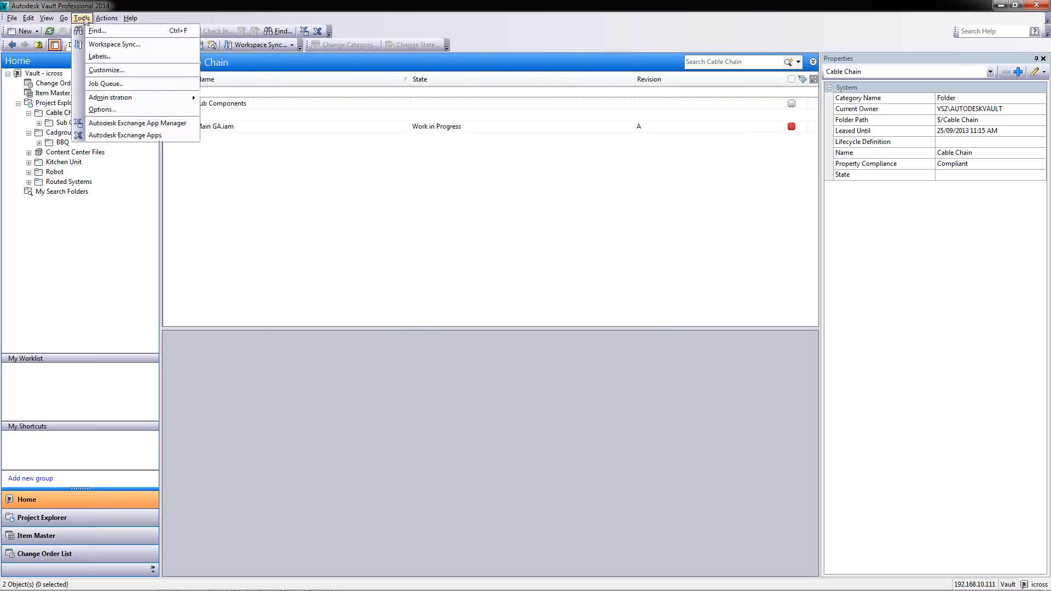
pyautogui.moveTo(116, 99)
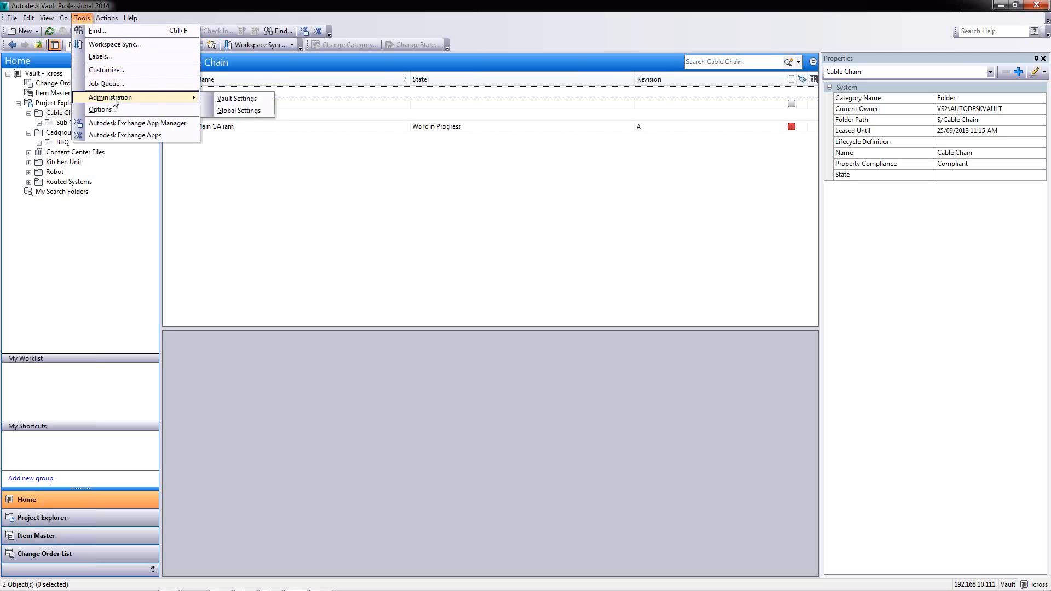
pyautogui.click(228, 99)
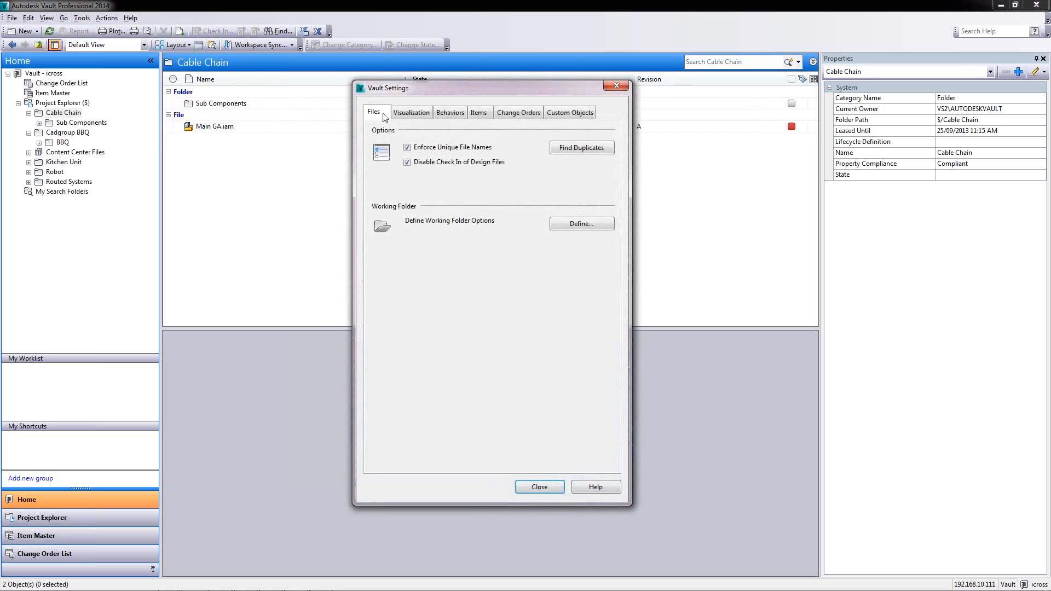
pyautogui.click(448, 113)
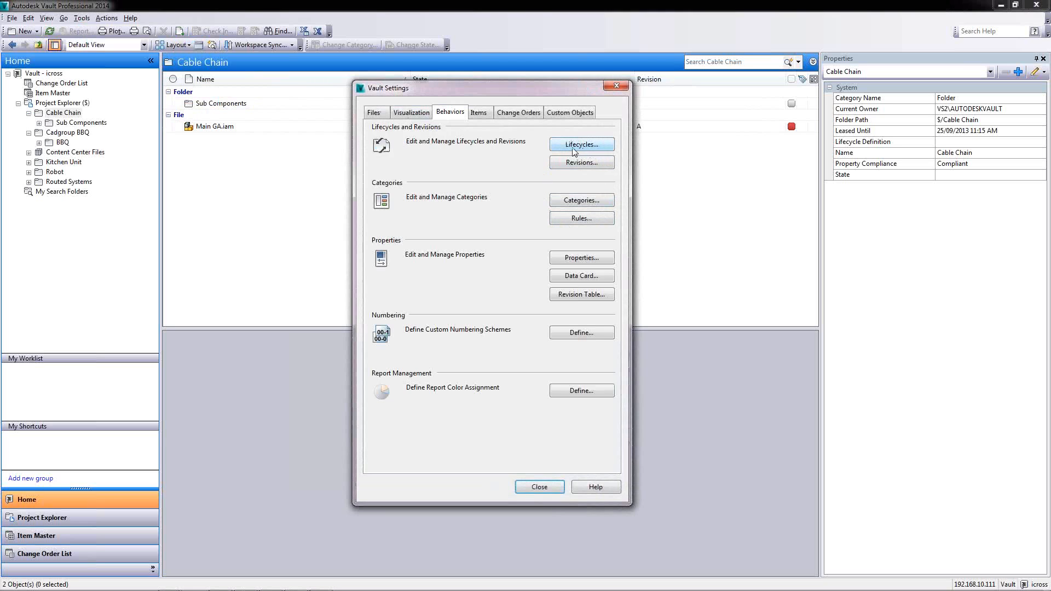
pyautogui.click(582, 200)
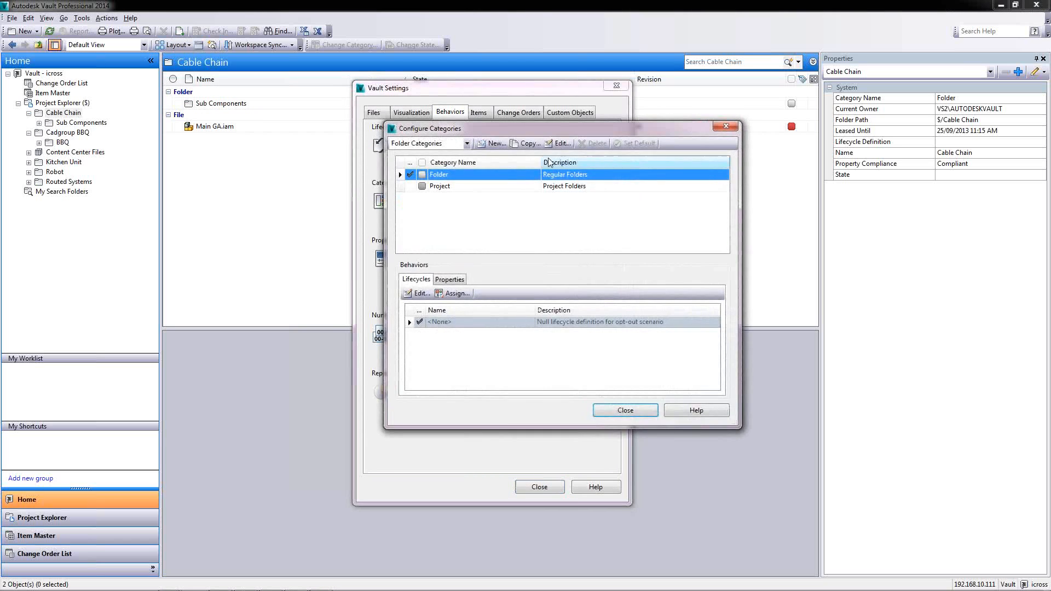
pyautogui.click(466, 143)
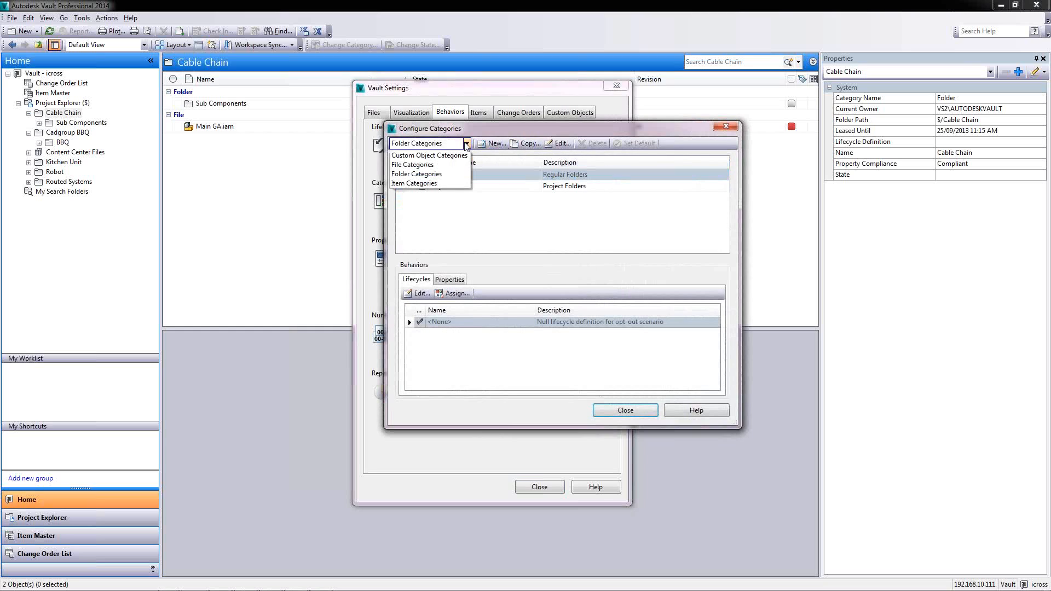
pyautogui.click(416, 165)
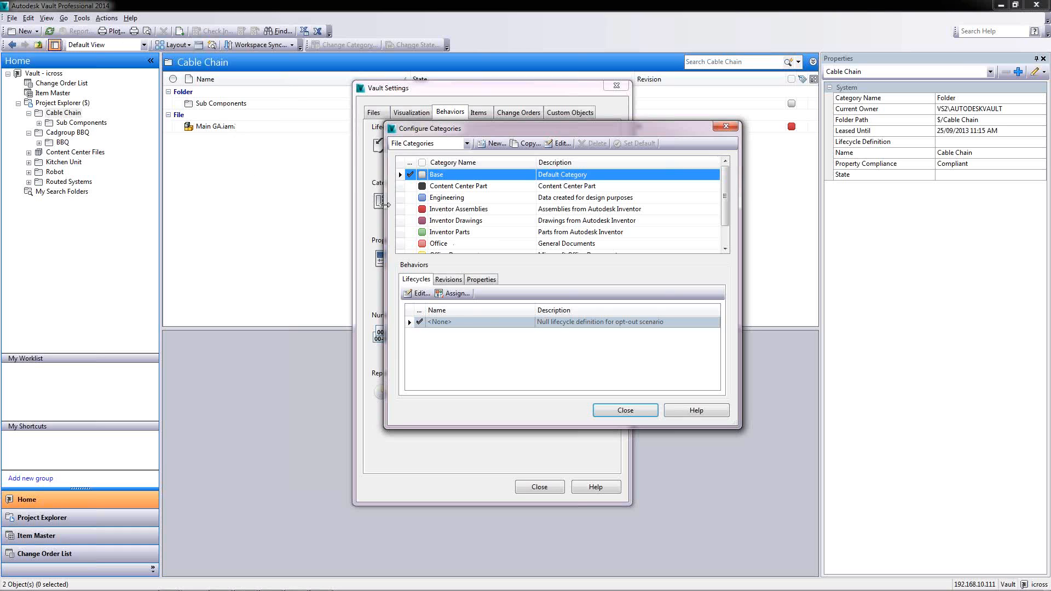
pyautogui.click(436, 208)
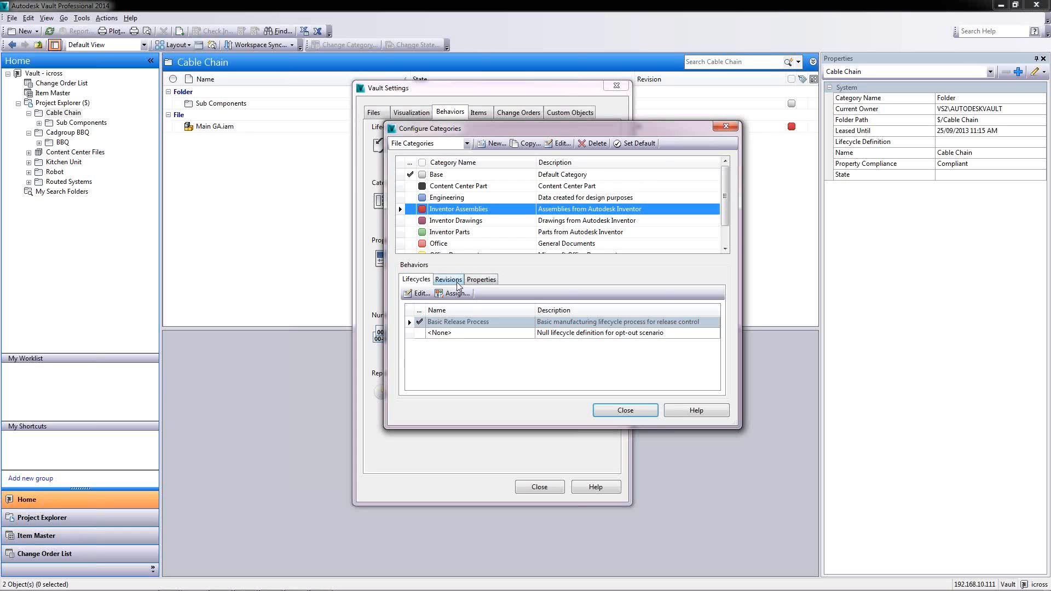
# Check the Inventor Assemblies revision scheme and assigned properties
pyautogui.click(453, 281)
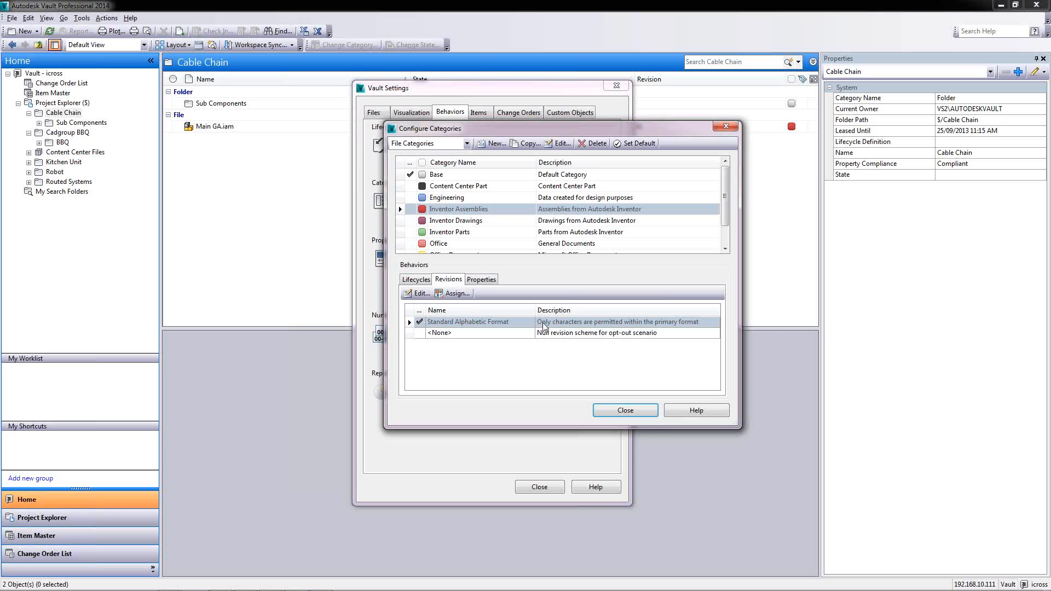
pyautogui.click(482, 279)
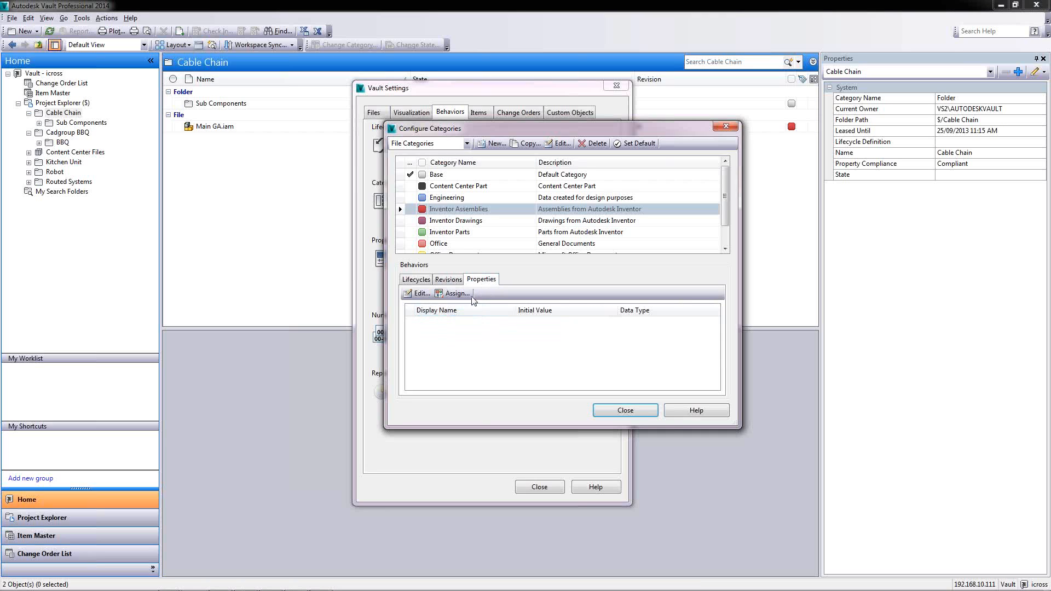
pyautogui.click(449, 279)
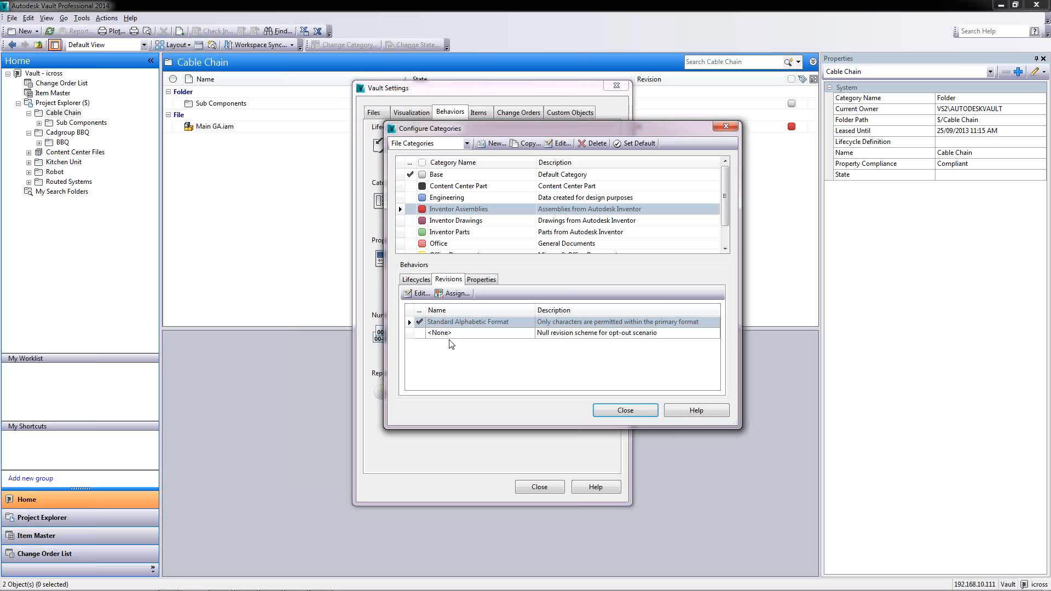
# Check the lifecycles of Inventor Drawings and Office Documents, then close Configure Categories
pyautogui.click(440, 223)
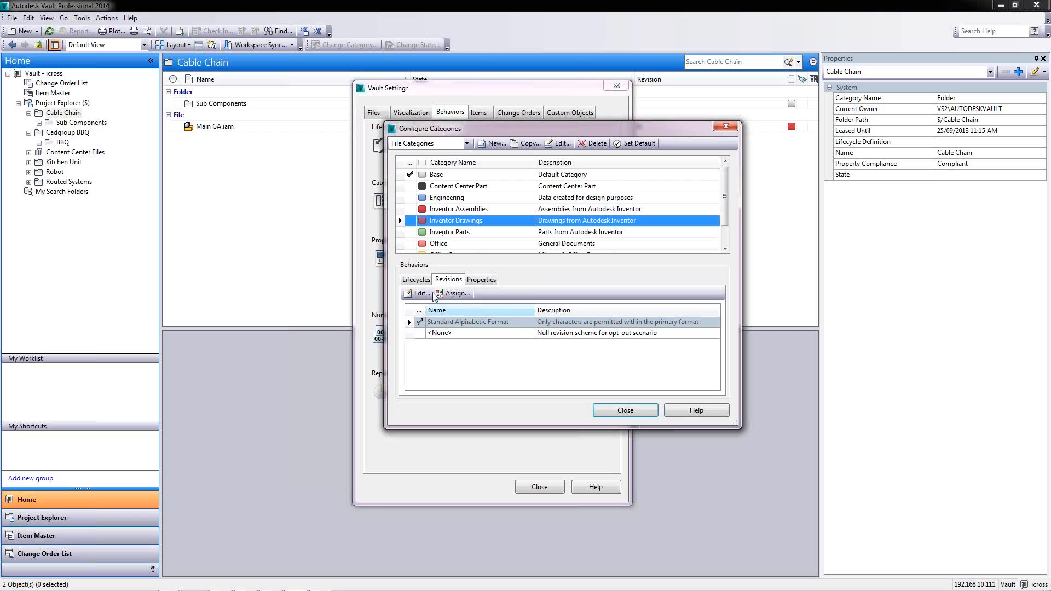
pyautogui.click(416, 278)
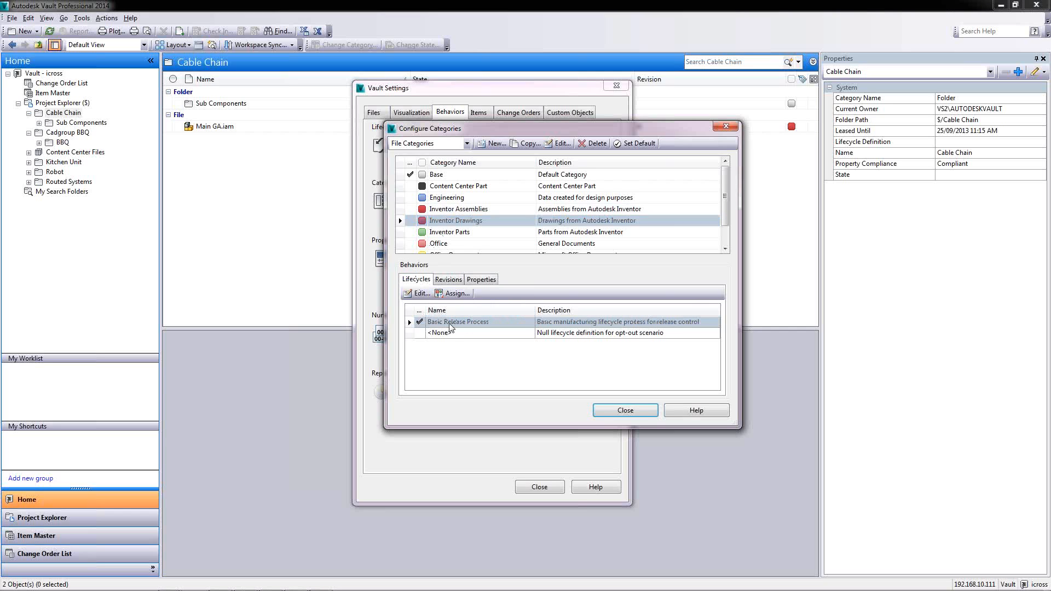
pyautogui.click(443, 254)
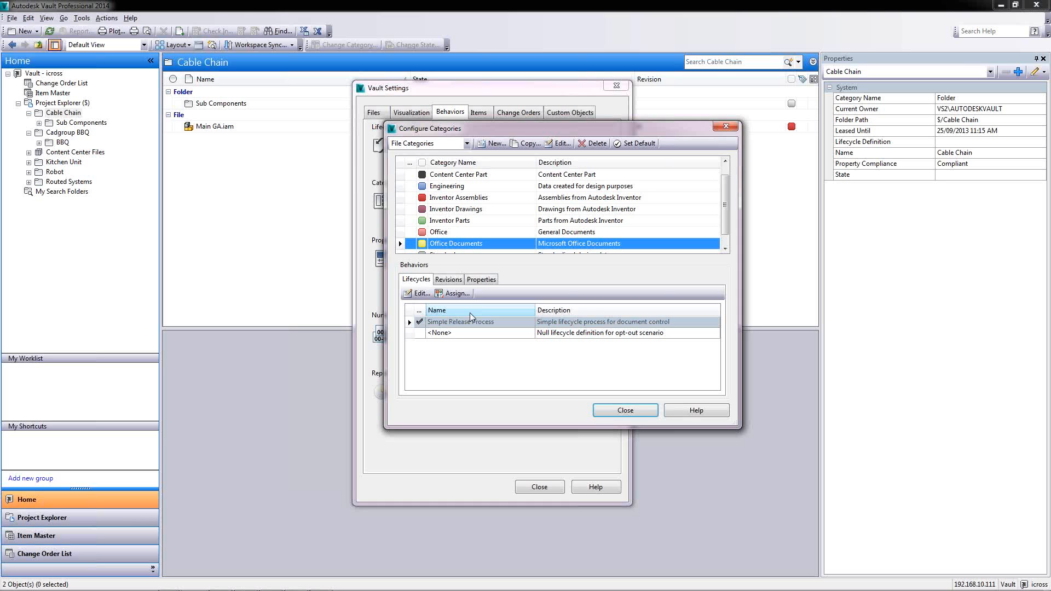
pyautogui.click(627, 414)
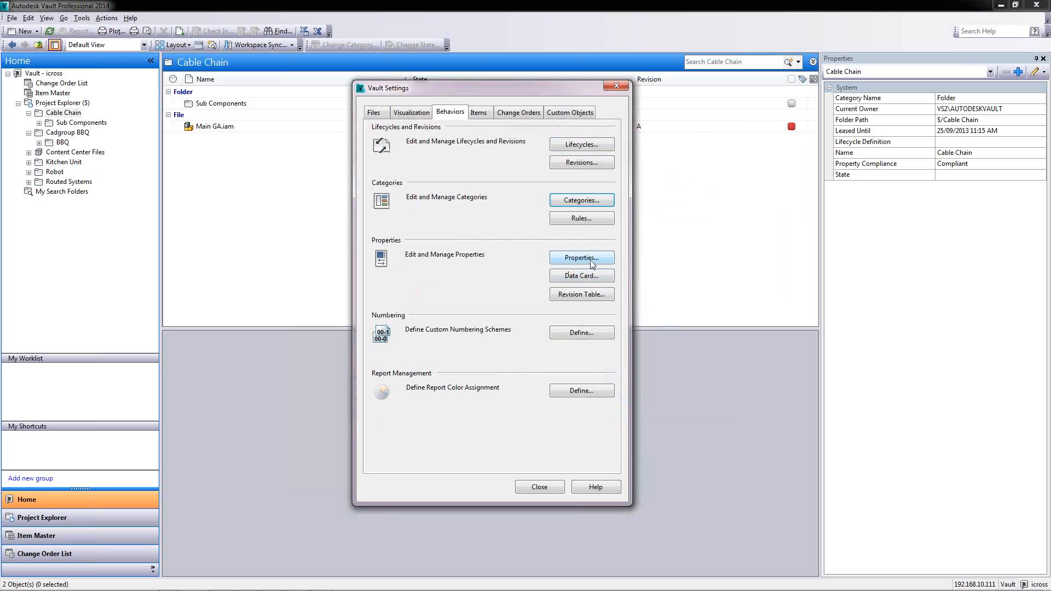
# In Assignment Rules, set the condition property to File Name, view the Inventor Parts rule, and close with OK
pyautogui.click(608, 219)
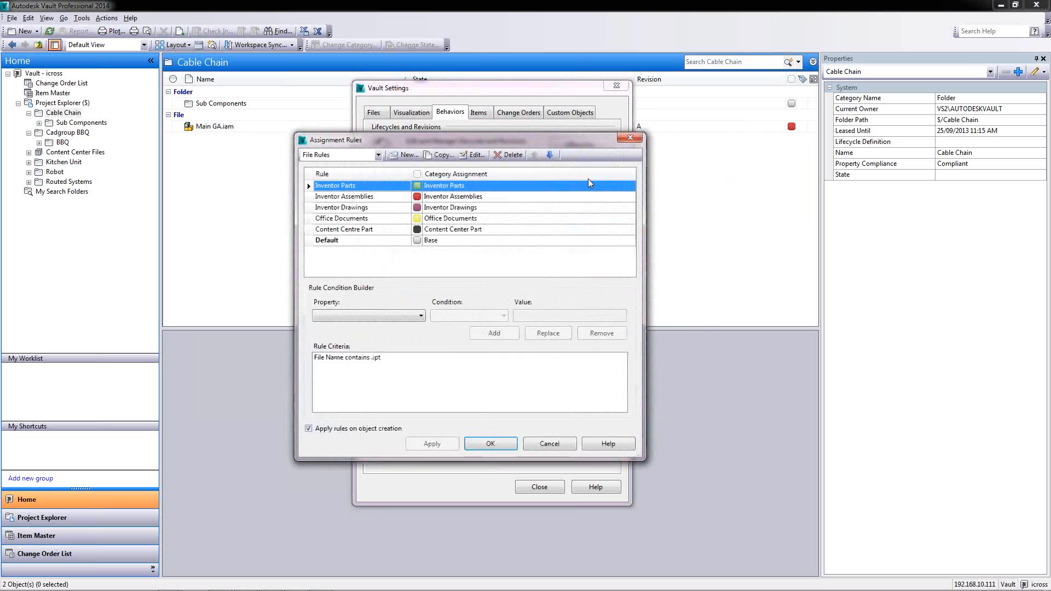
pyautogui.click(424, 198)
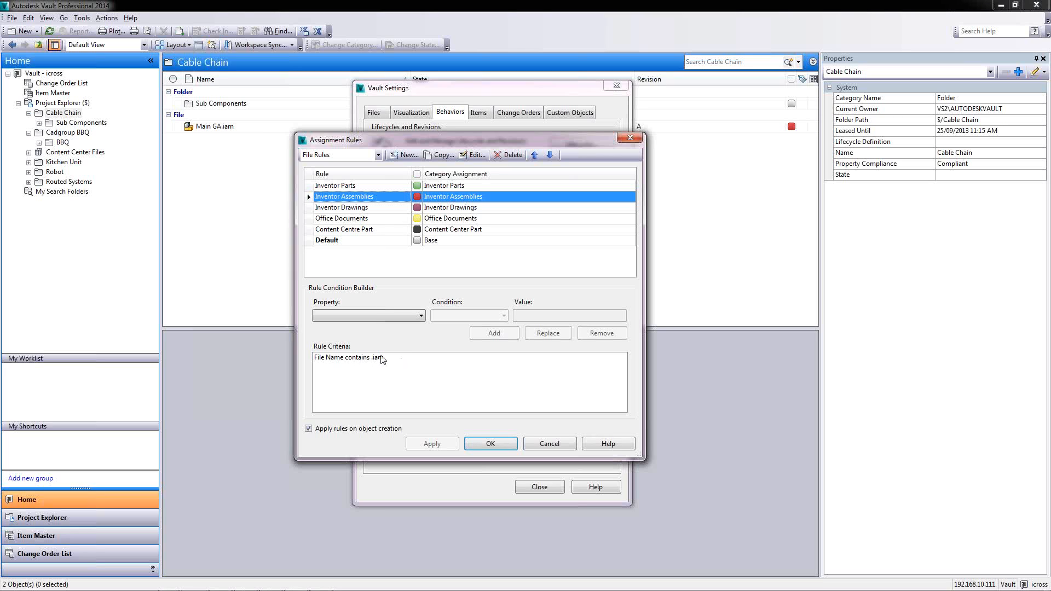
pyautogui.click(375, 318)
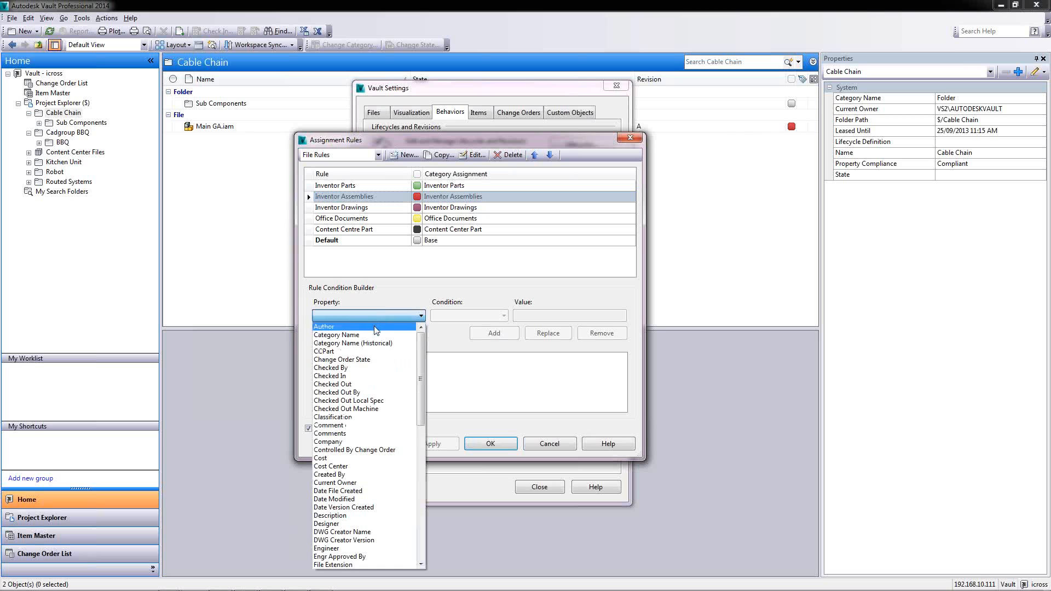
pyautogui.scroll(-1, 357, 517)
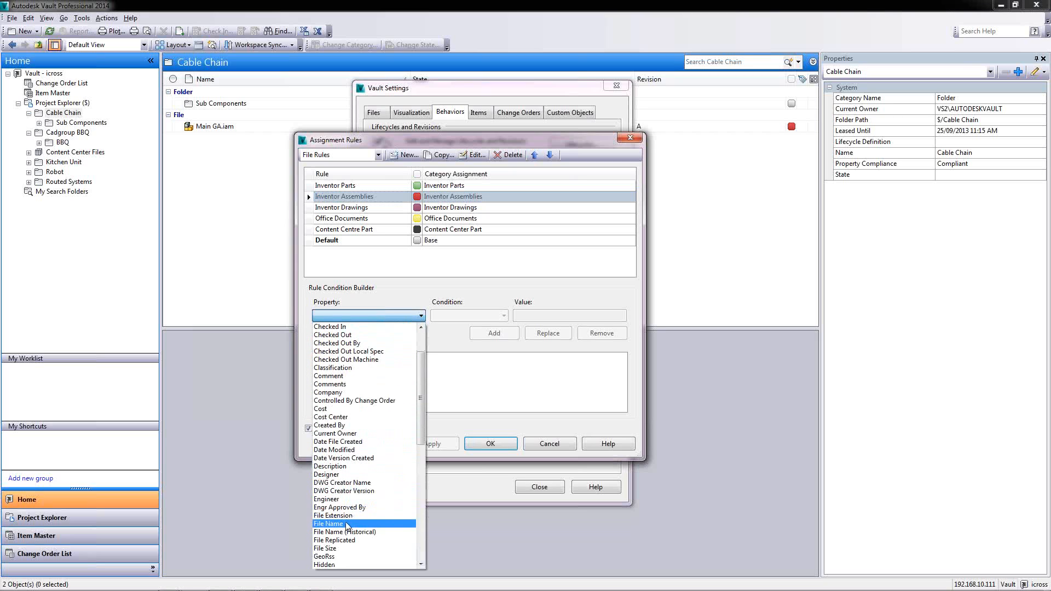
pyautogui.click(332, 524)
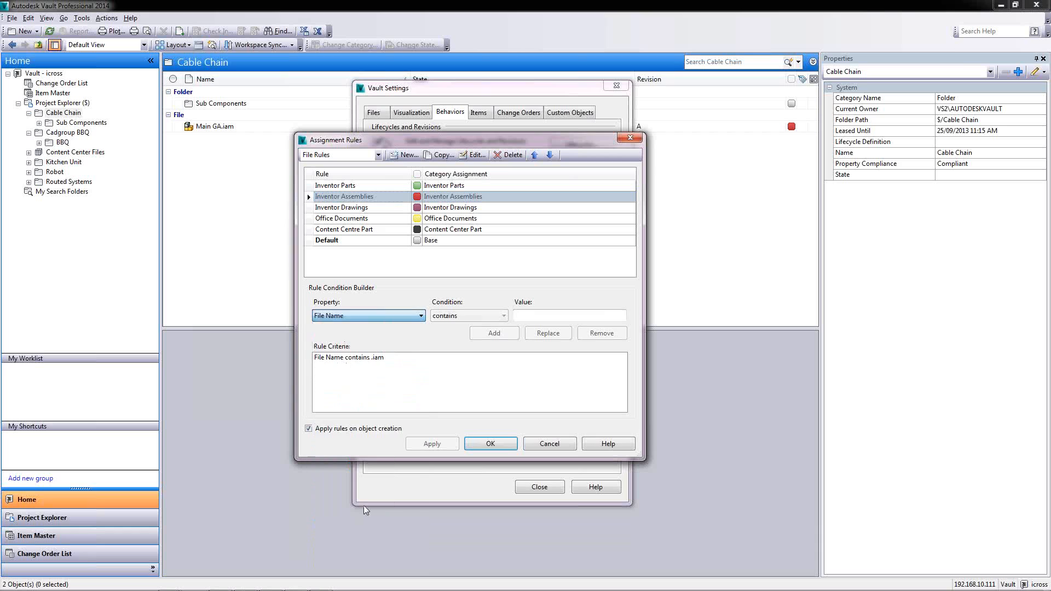
pyautogui.click(536, 316)
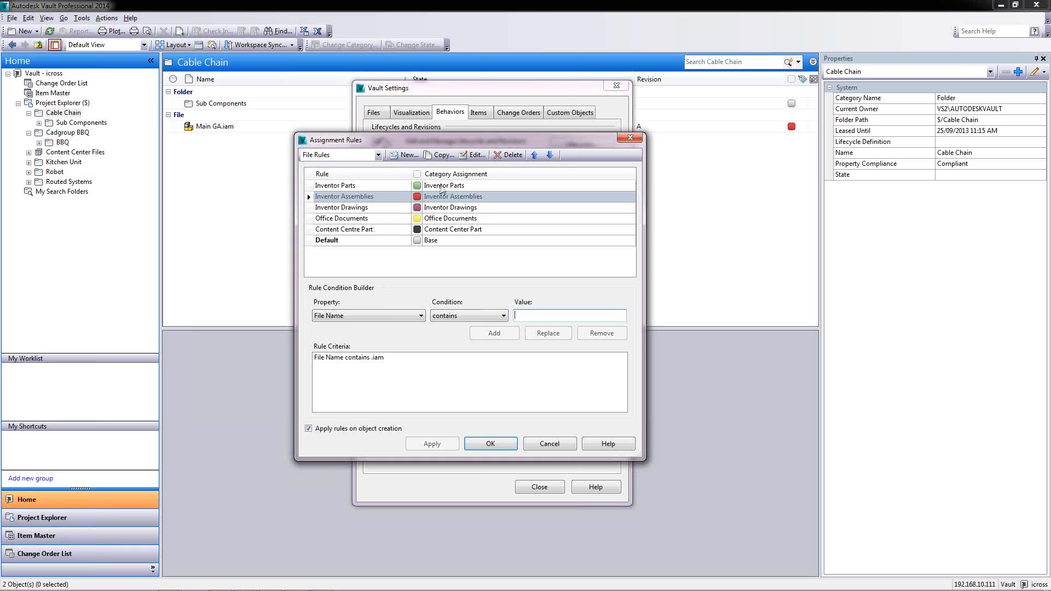
pyautogui.click(442, 187)
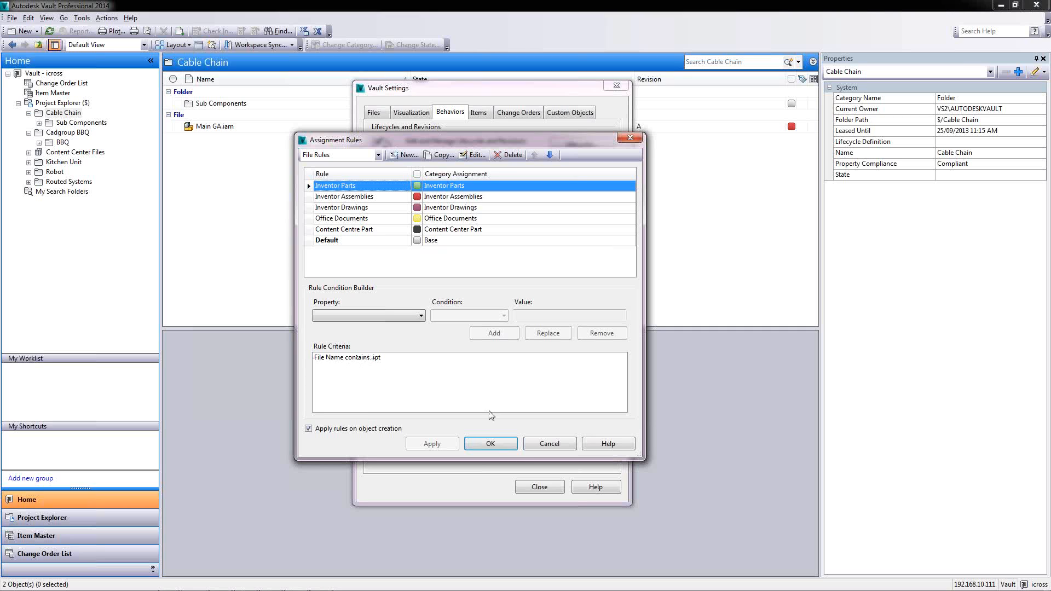
pyautogui.click(503, 443)
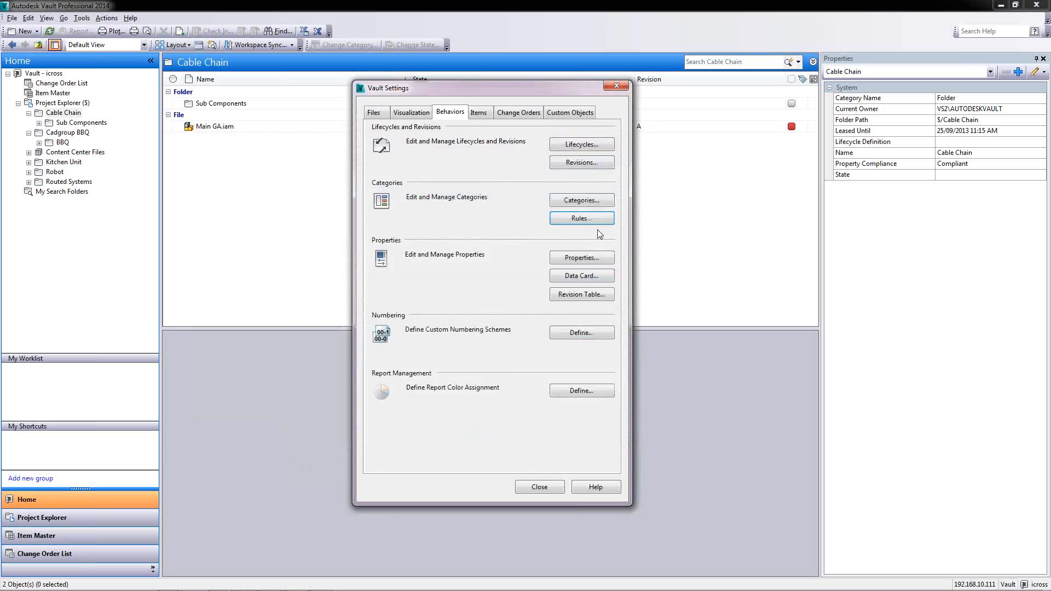
# Select Basic Release Process in Lifecycles, edit it, and move the definition window aside
pyautogui.click(578, 147)
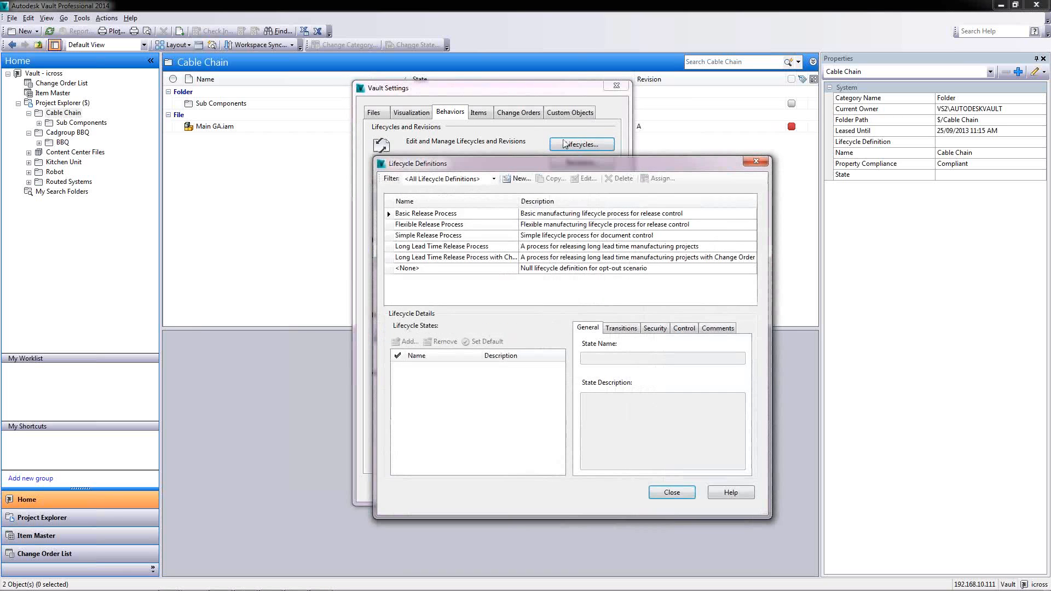
pyautogui.click(461, 215)
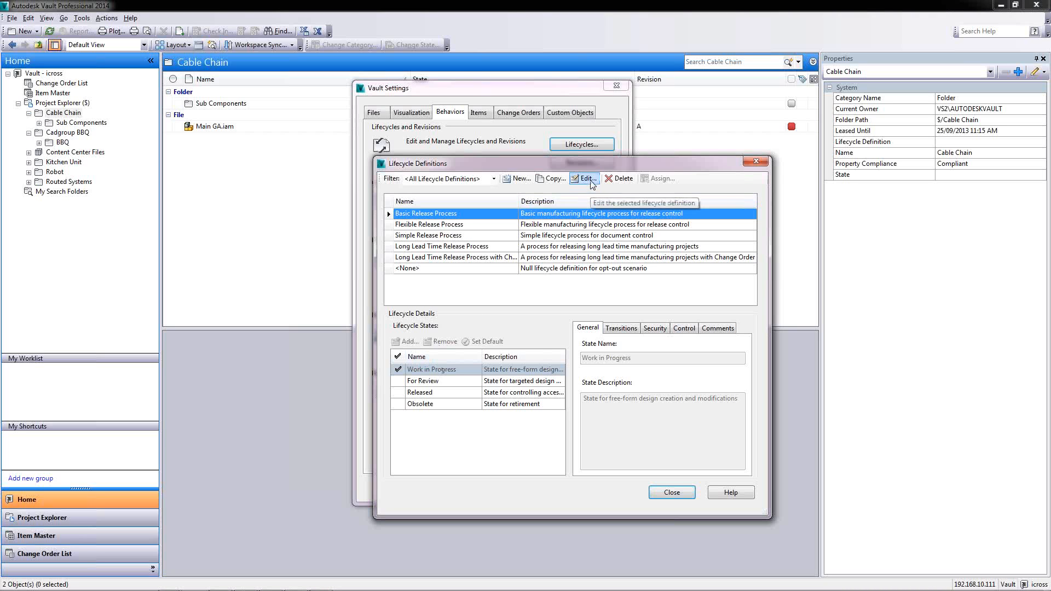
pyautogui.click(590, 183)
pyautogui.moveTo(381, 61); pyautogui.dragTo(553, 102)
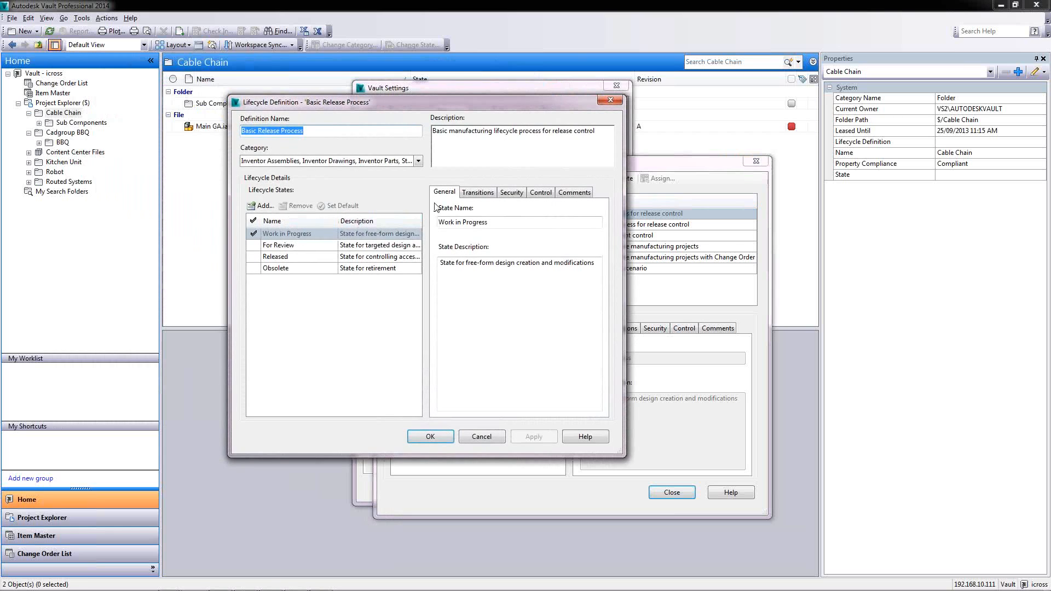
# Inspect the Security and Actions of the Work in Progress to For Review transition, then close it with OK
pyautogui.click(474, 193)
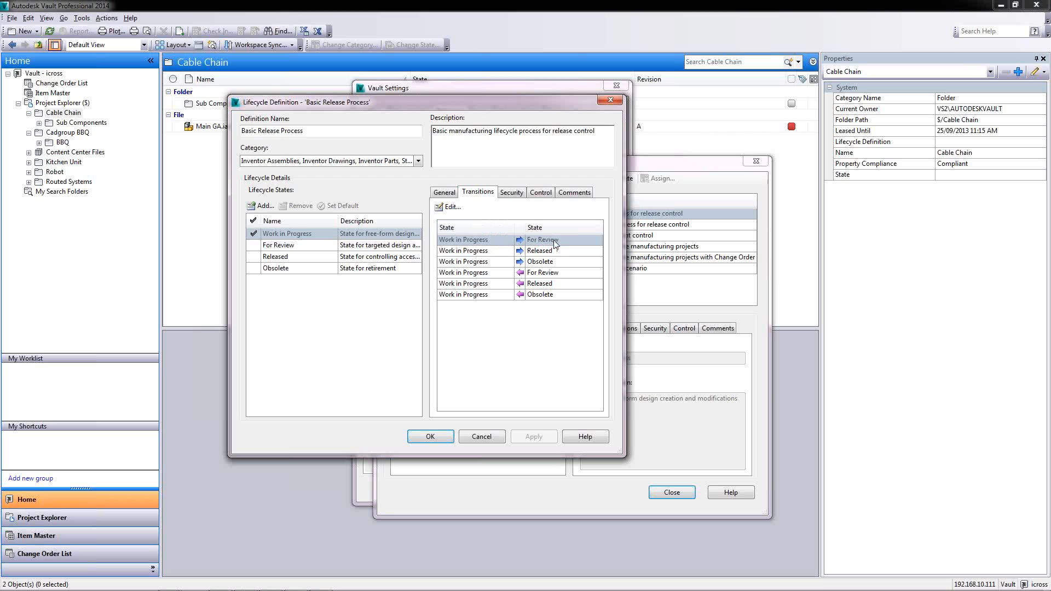
pyautogui.click(452, 208)
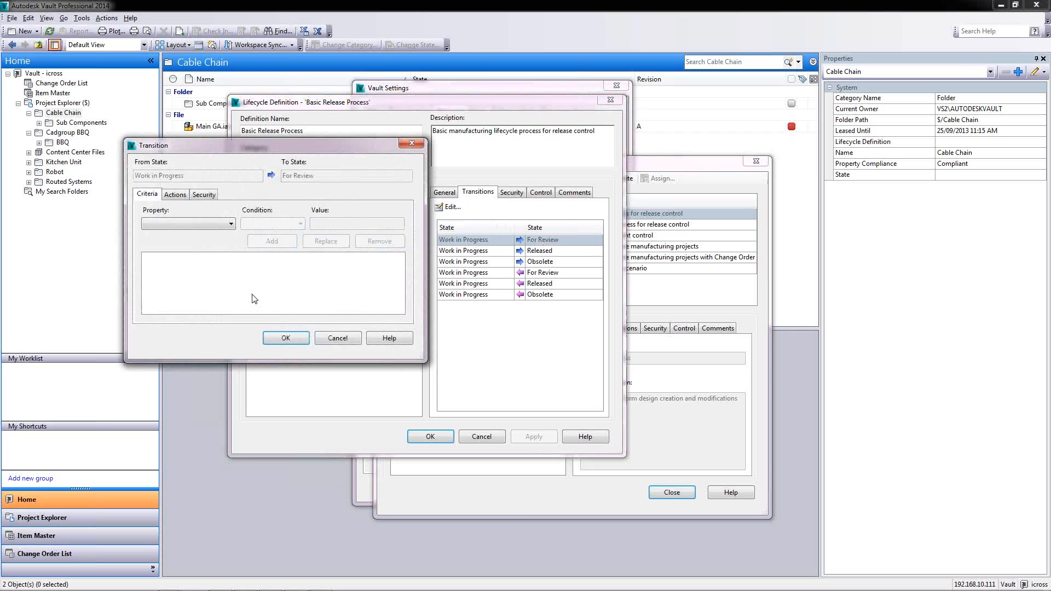
pyautogui.click(209, 195)
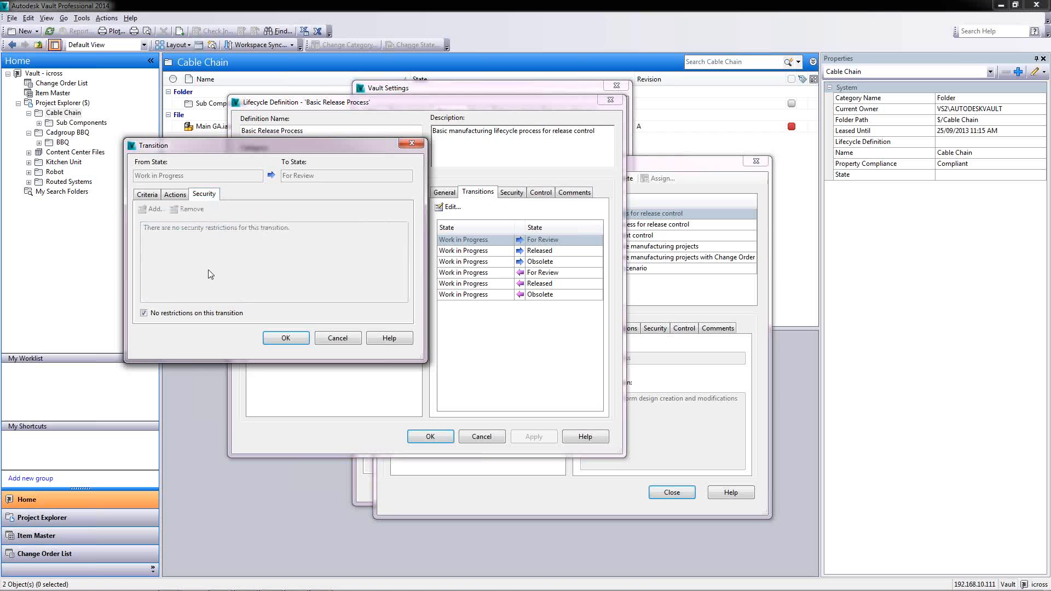
pyautogui.click(177, 195)
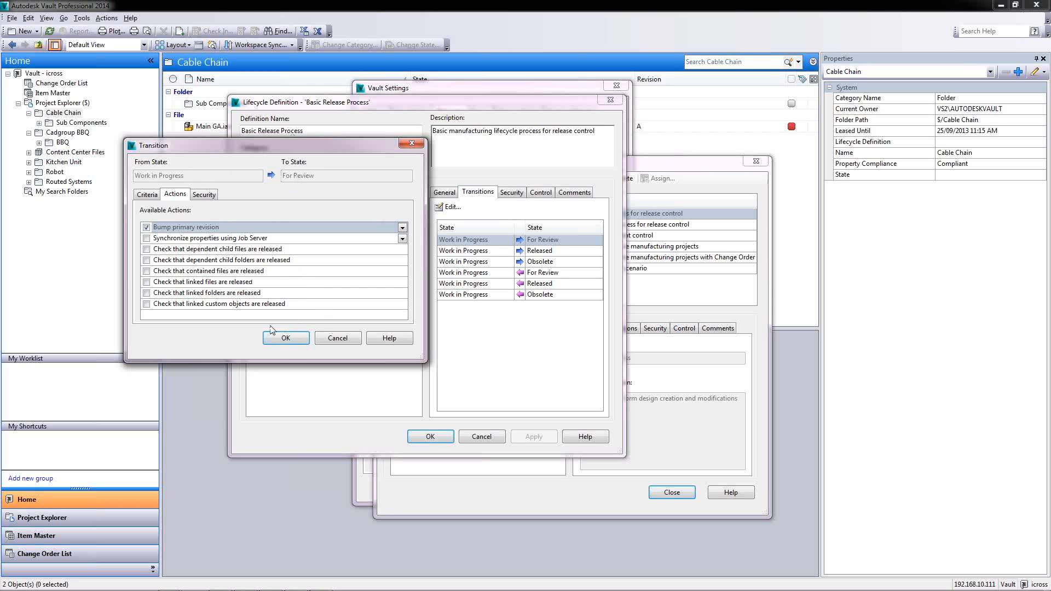
pyautogui.click(294, 340)
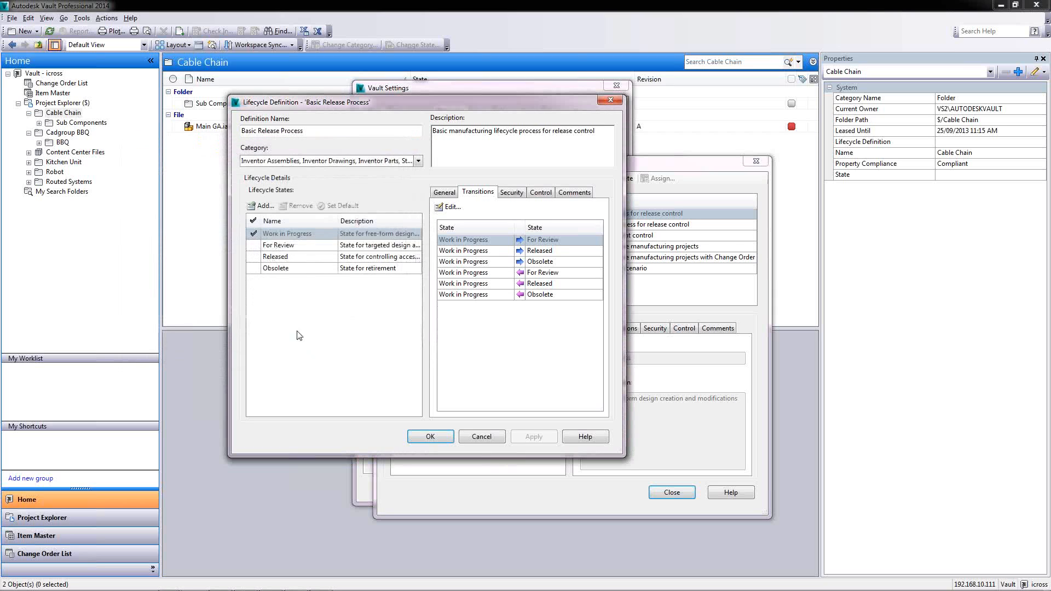
# Make For Review the default state, check its users' security, and open its transition to Work in Progress
pyautogui.click(284, 245)
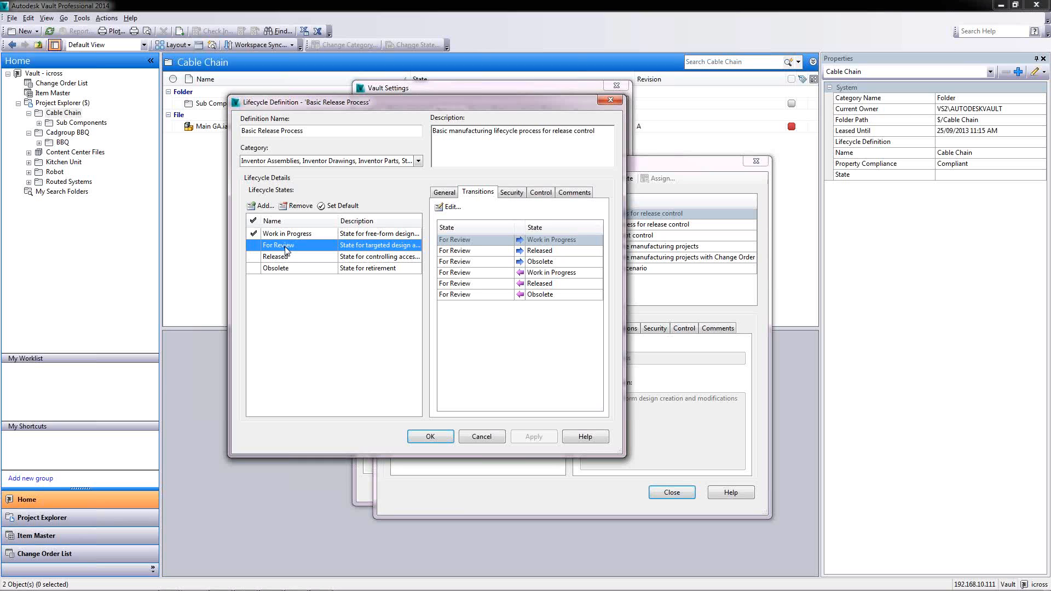
pyautogui.doubleClick(285, 247)
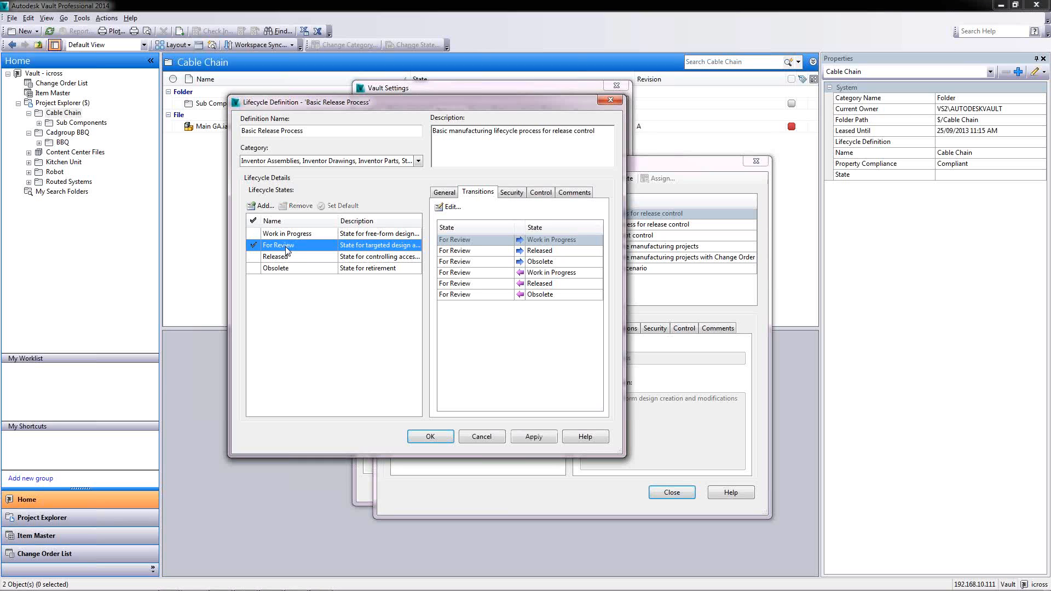
pyautogui.click(509, 194)
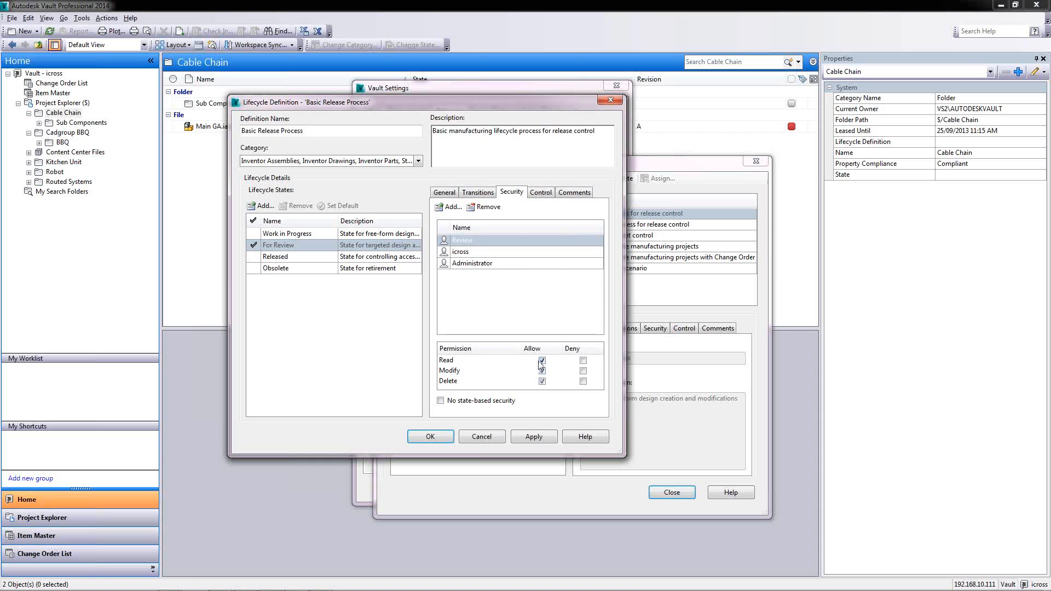
pyautogui.click(469, 253)
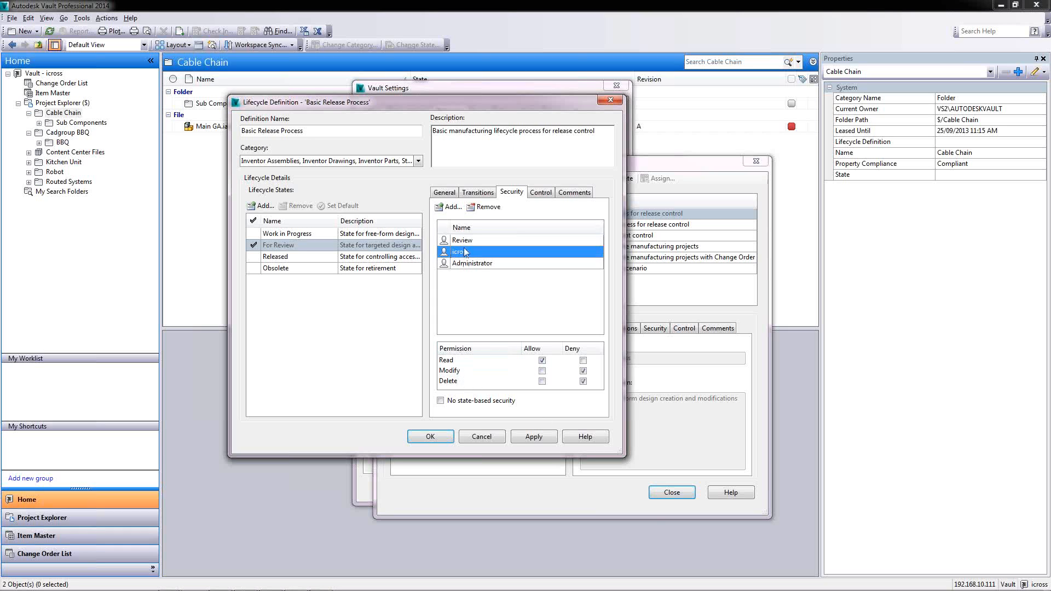
pyautogui.click(463, 264)
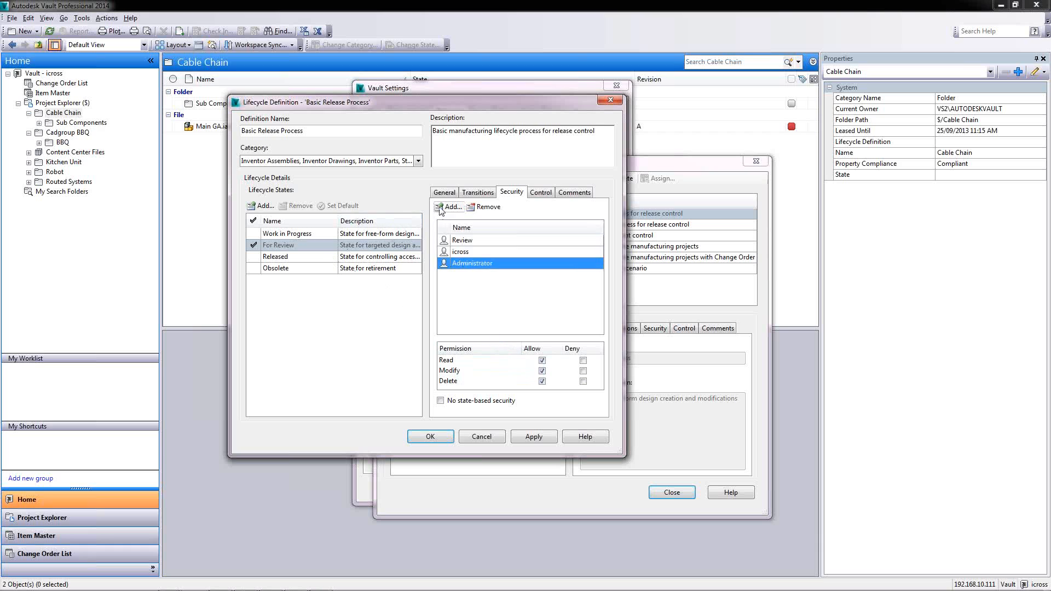
pyautogui.click(478, 193)
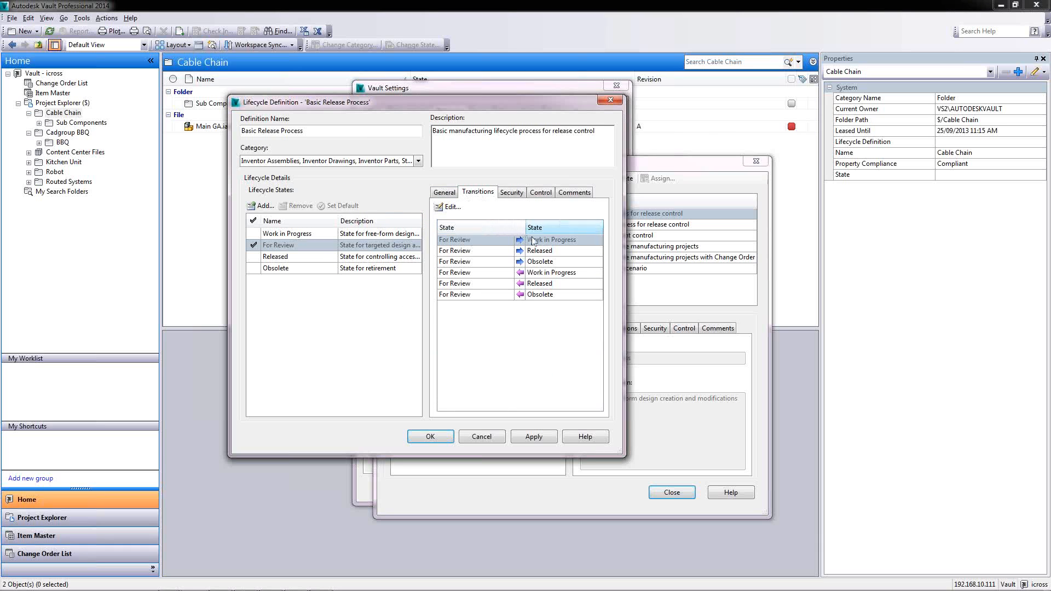
pyautogui.click(449, 207)
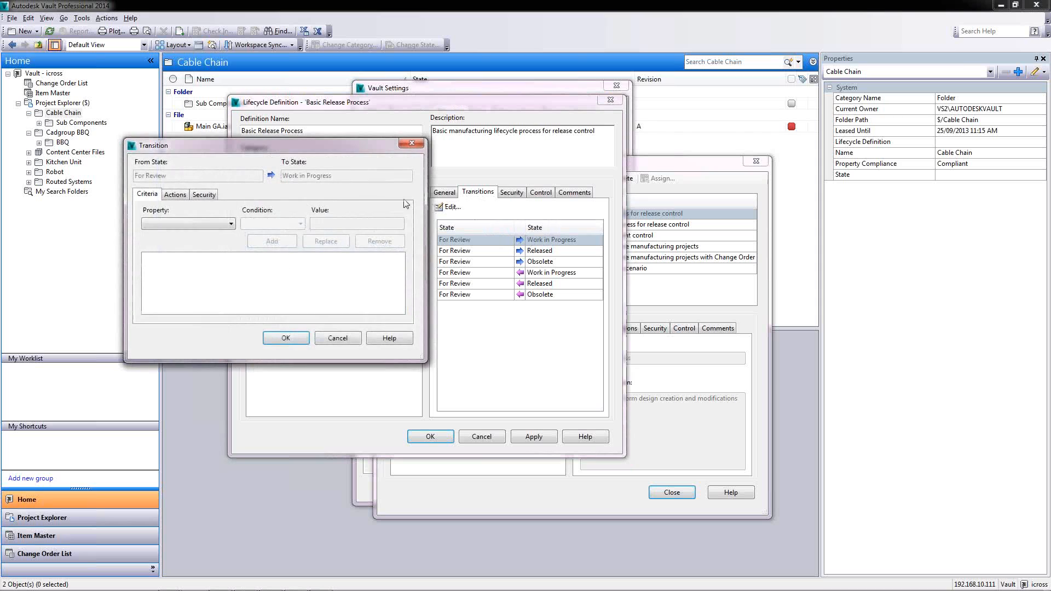
# Review the actions for returning to Work in Progress, then confirm the For Review to Released transition
pyautogui.click(175, 195)
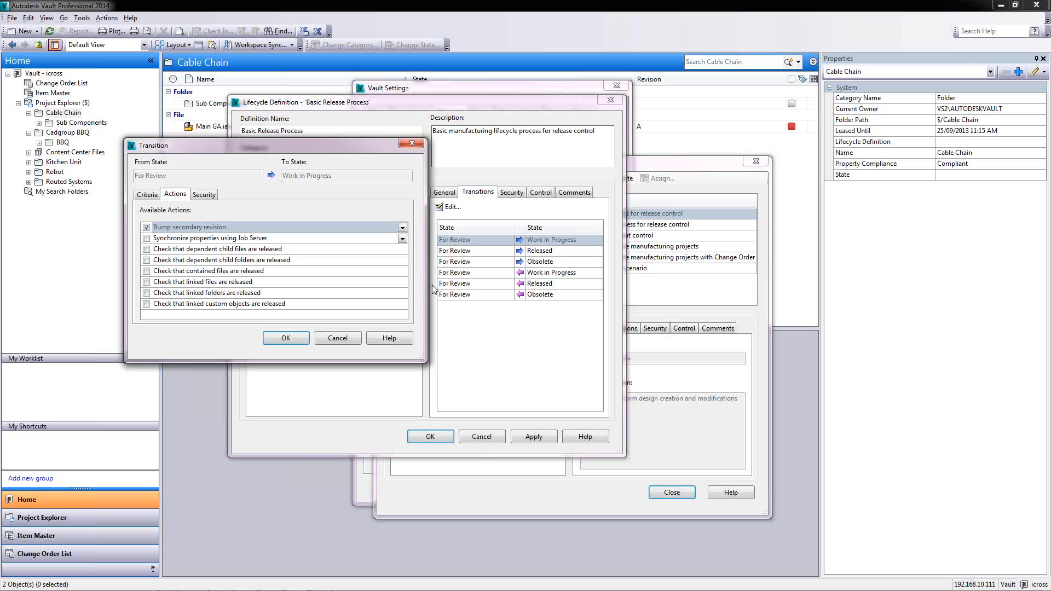
pyautogui.click(336, 337)
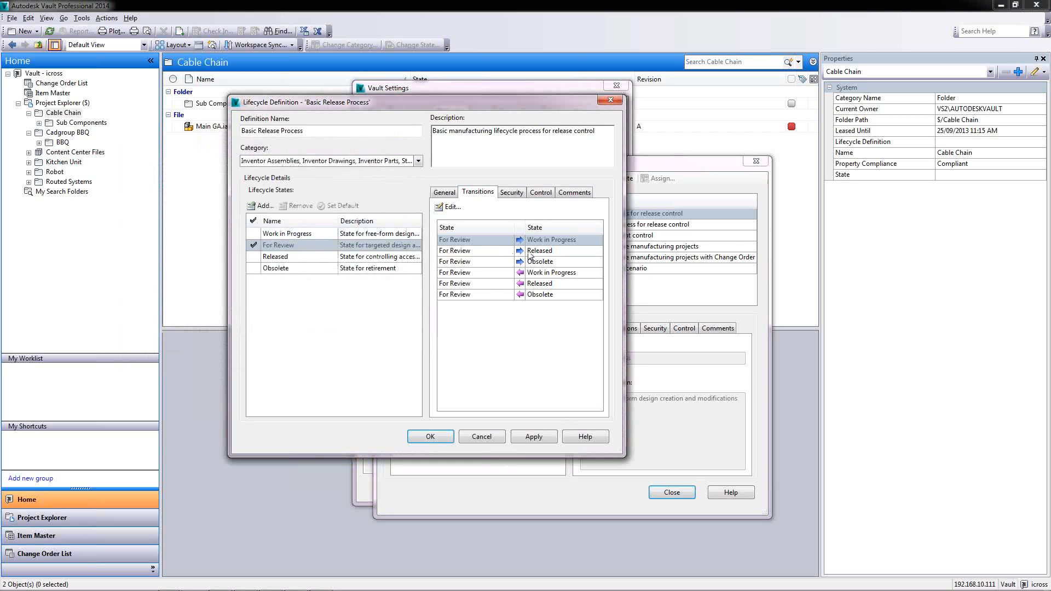
pyautogui.click(486, 252)
pyautogui.click(452, 206)
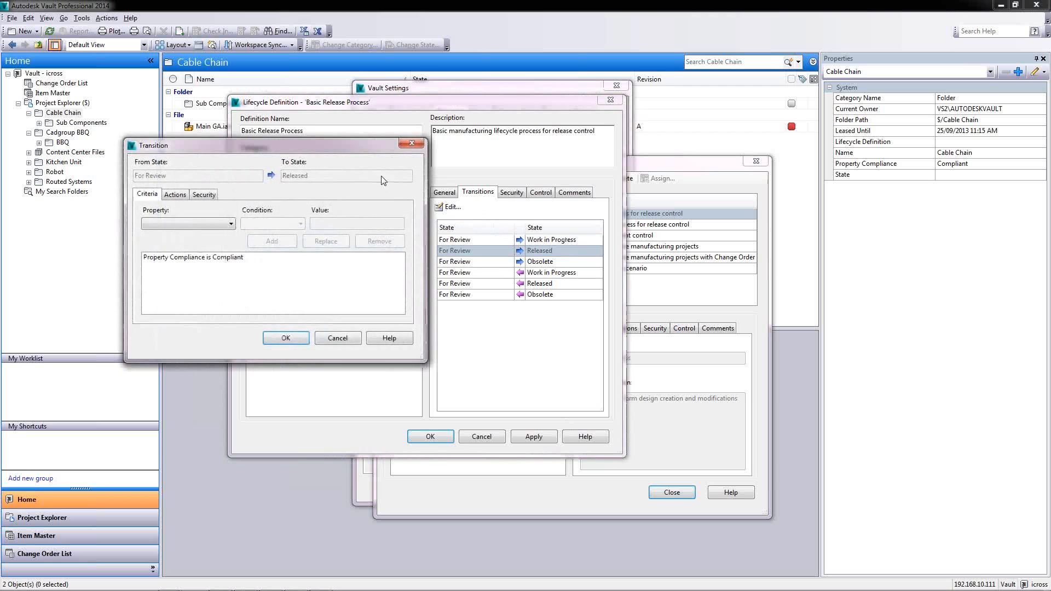
pyautogui.click(175, 195)
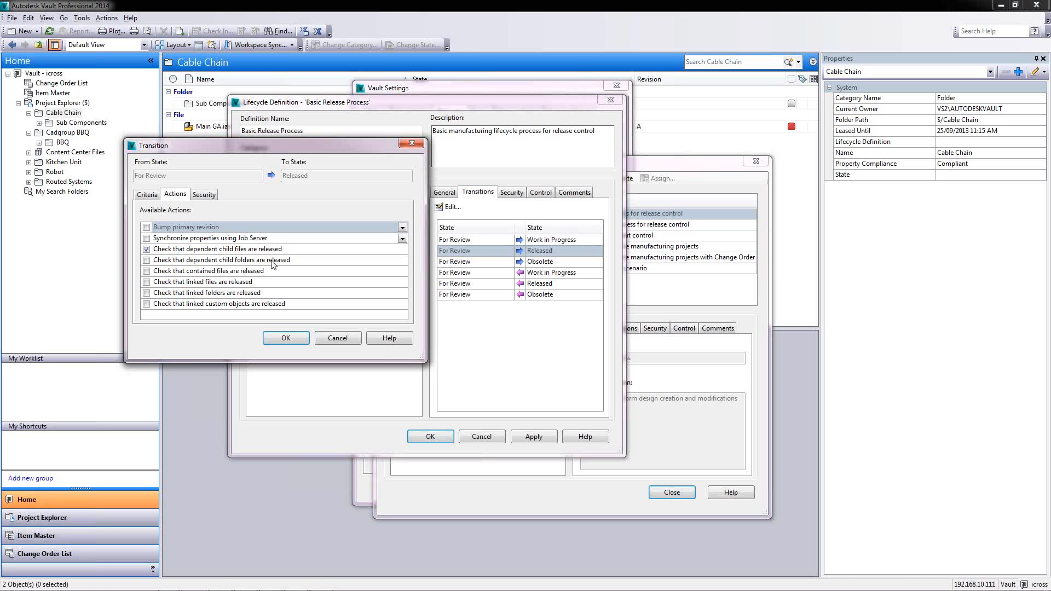
pyautogui.click(285, 339)
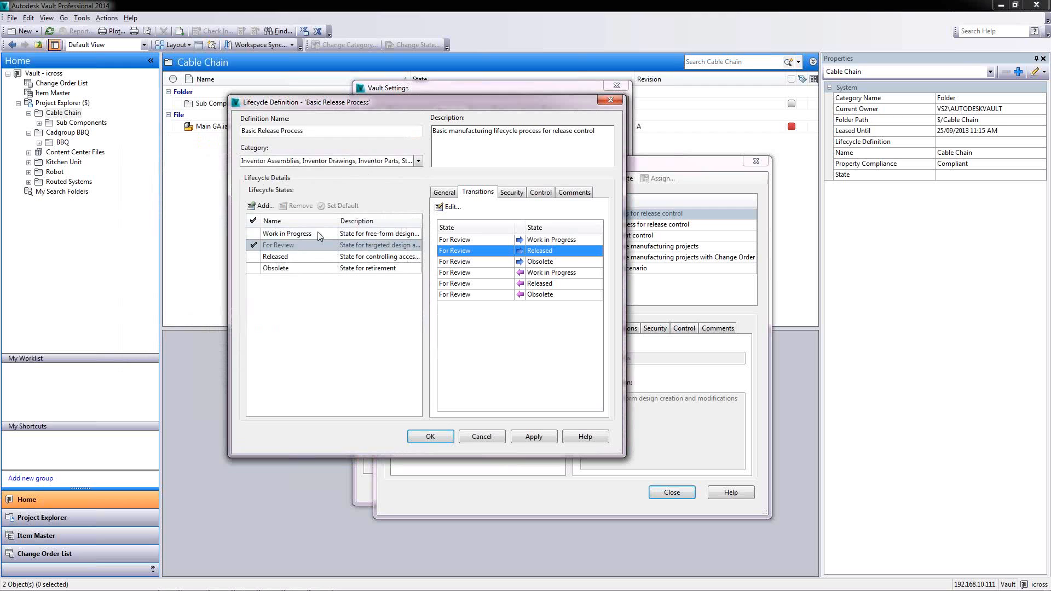
# Save and close the Basic Release Process, then display the Simple Release Process's two states
pyautogui.click(431, 436)
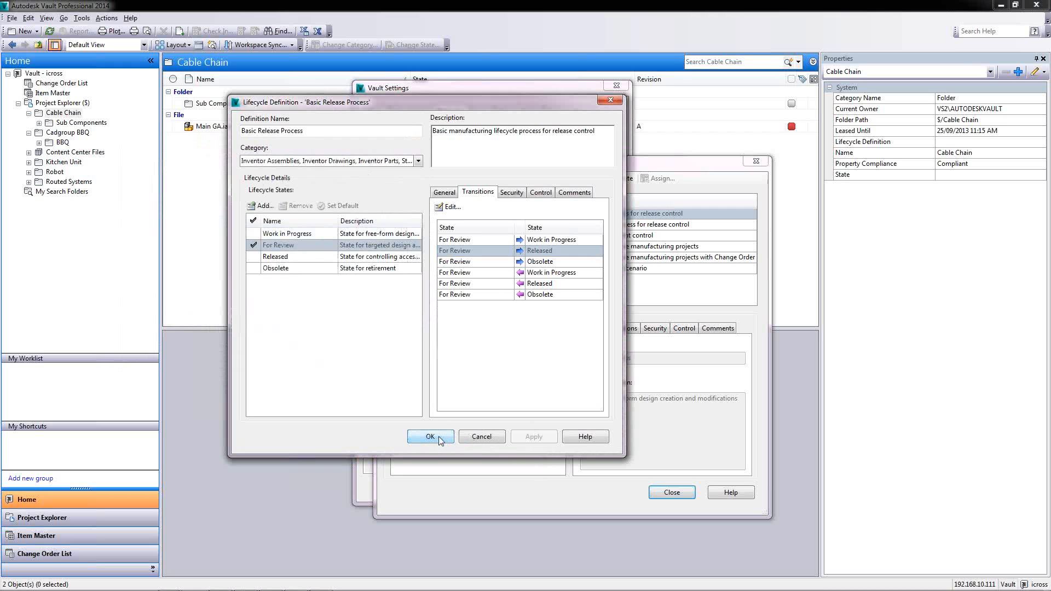
pyautogui.click(484, 439)
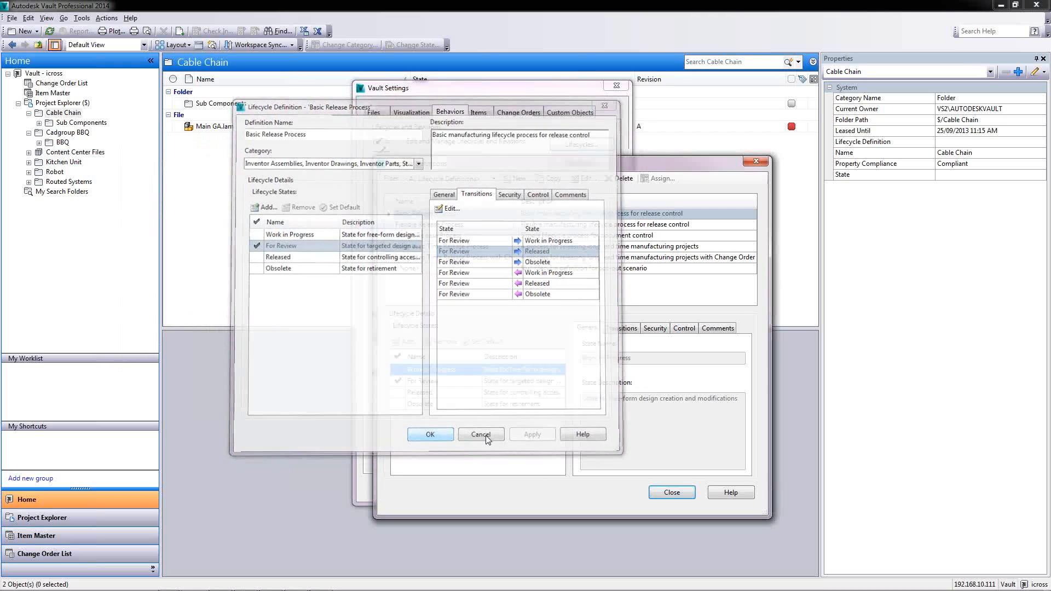
pyautogui.click(427, 237)
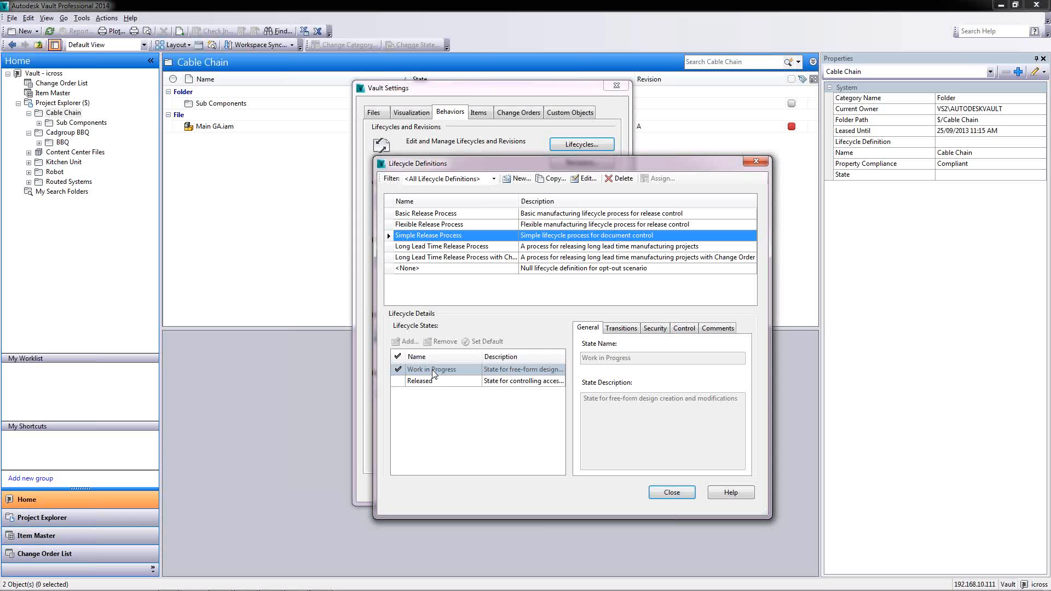
# Leave lifecycle definitions and compare Standard Numeric Format with Standard Alphabetic Format revision schemes
pyautogui.click(672, 492)
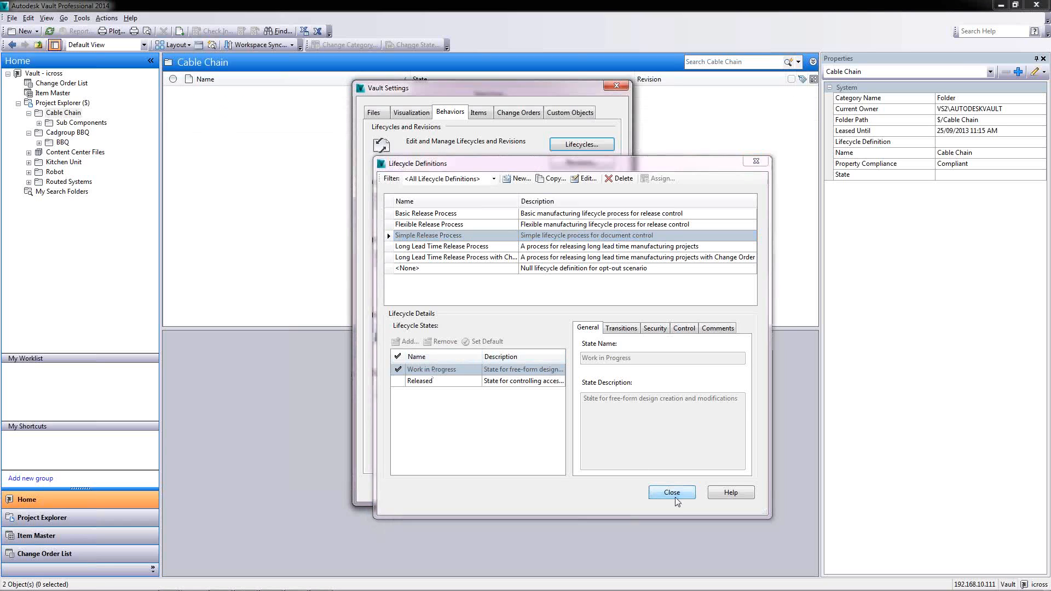
pyautogui.click(578, 161)
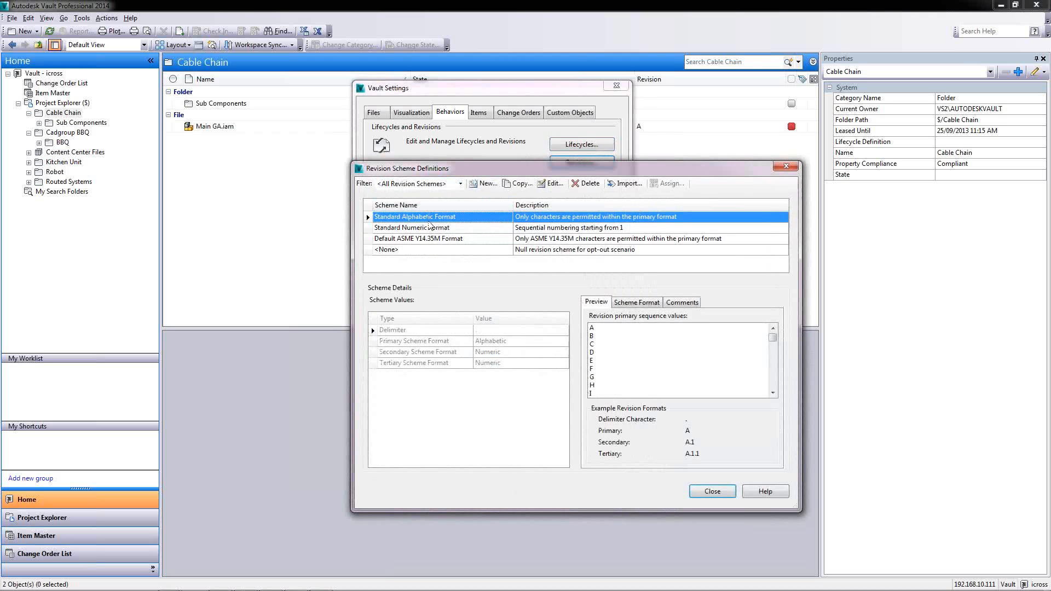
pyautogui.click(427, 228)
pyautogui.click(426, 217)
pyautogui.click(416, 225)
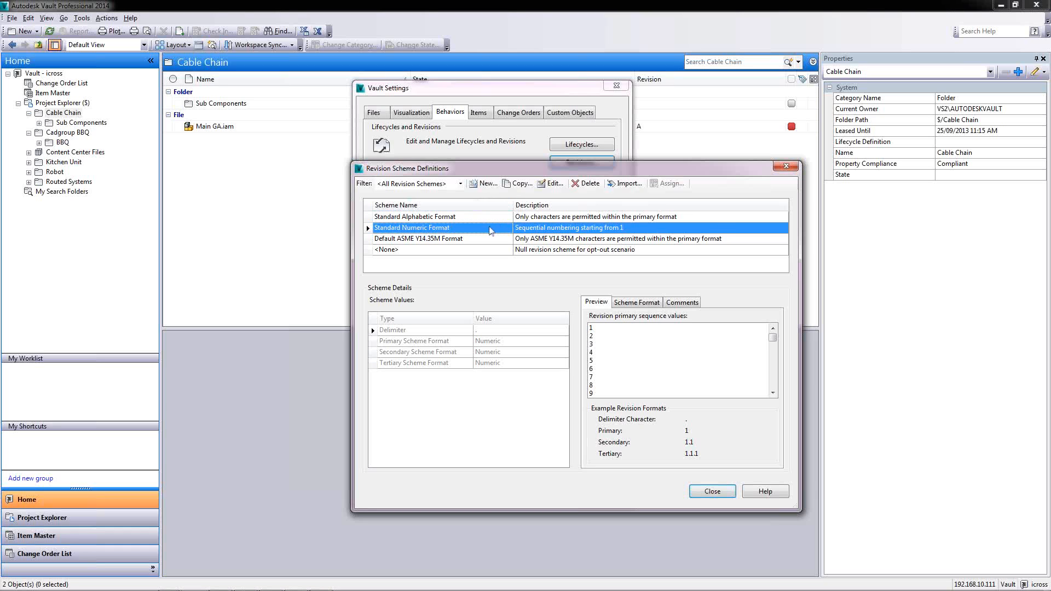
pyautogui.click(447, 217)
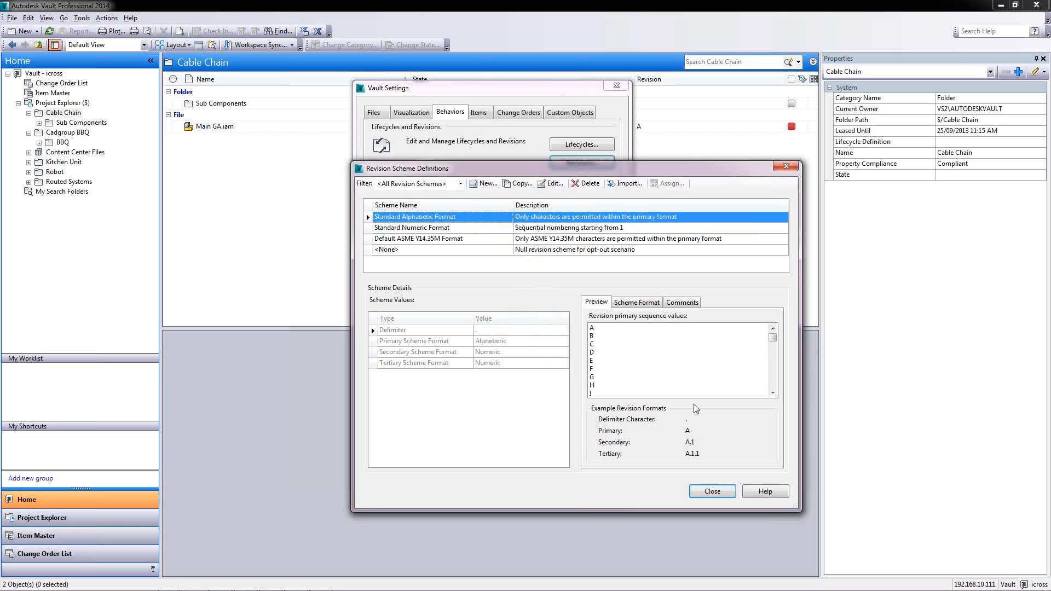
pyautogui.click(728, 493)
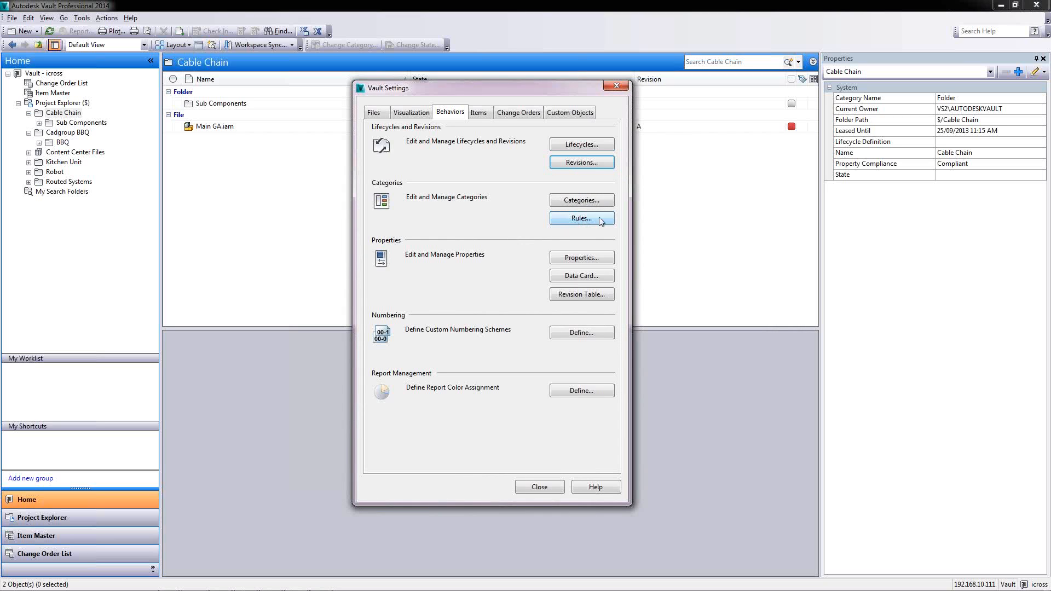
# Check which lifecycle and revision scheme the Inventor Assemblies category uses
pyautogui.click(593, 200)
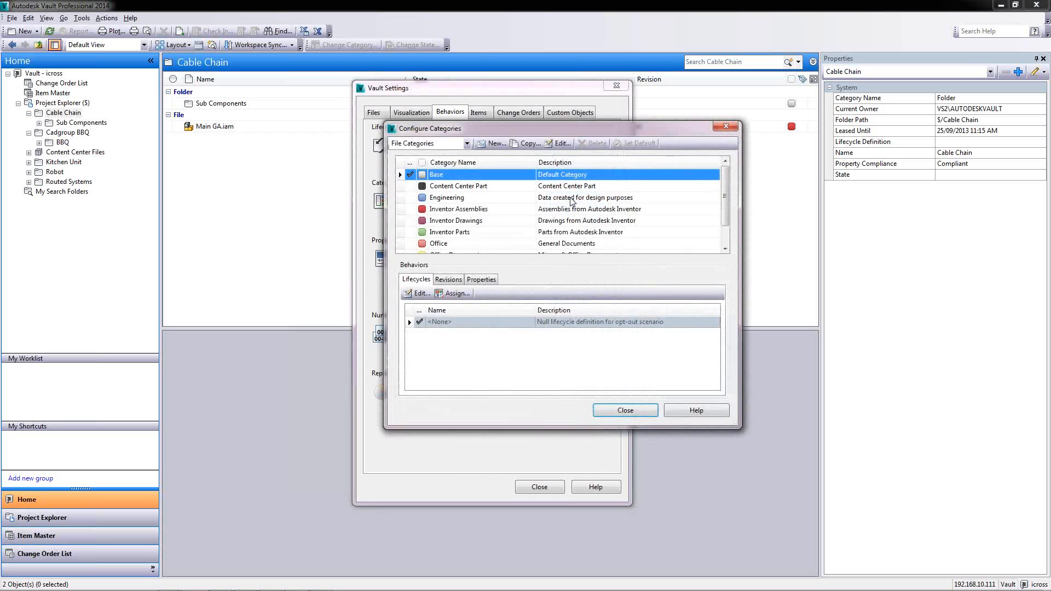
pyautogui.click(451, 209)
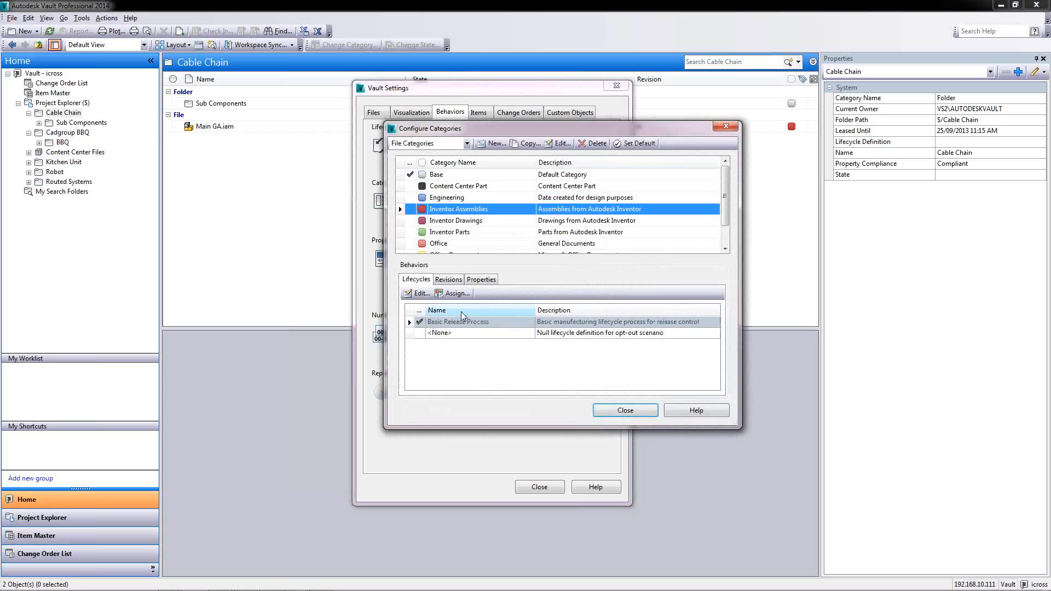
pyautogui.click(448, 280)
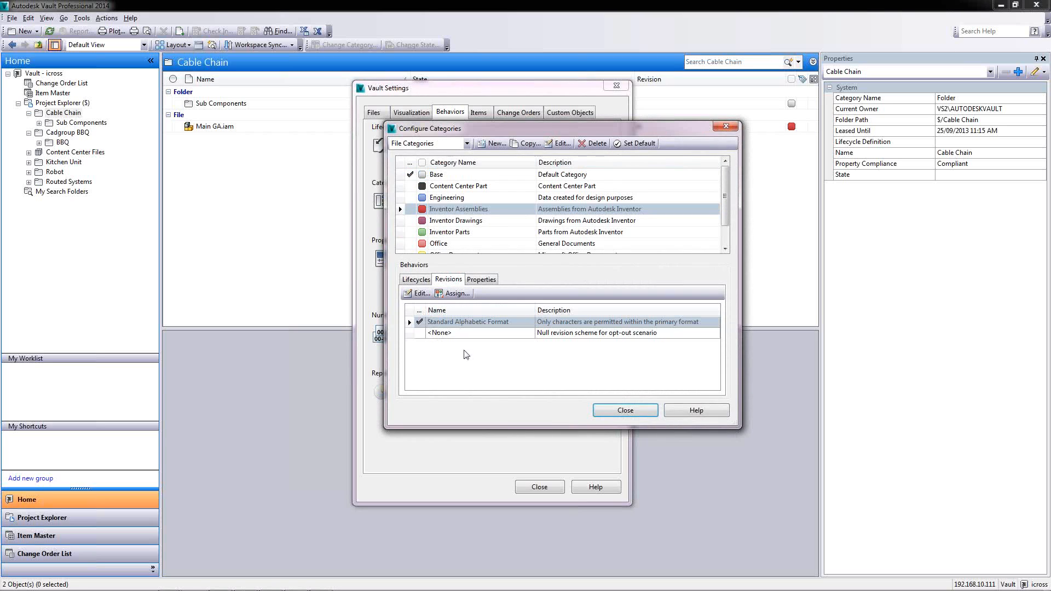
# Close the category configuration and vault settings, then switch over to Inventor
pyautogui.click(623, 411)
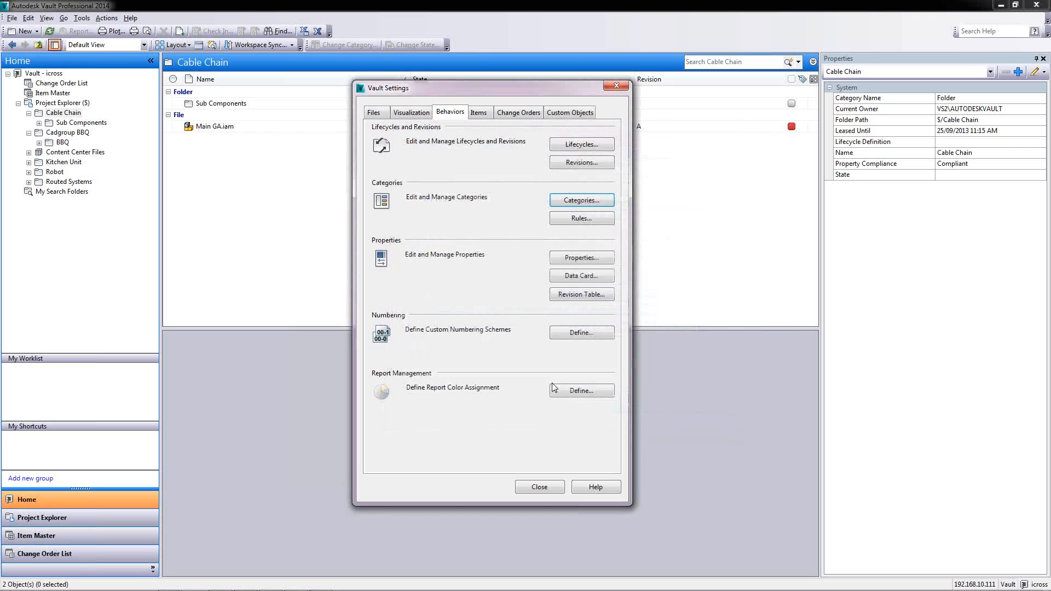
pyautogui.click(535, 488)
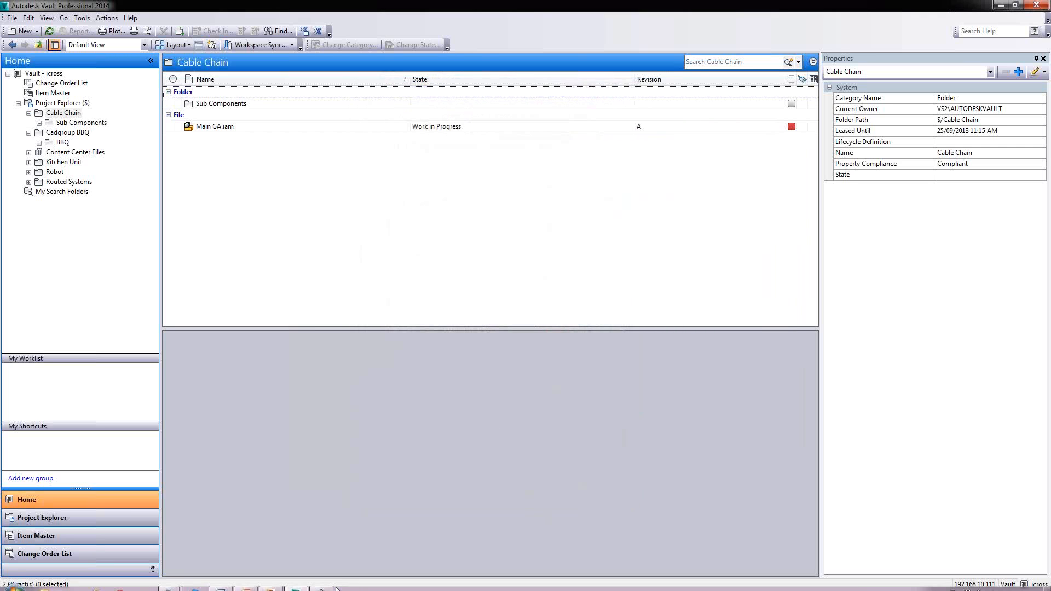
pyautogui.click(291, 584)
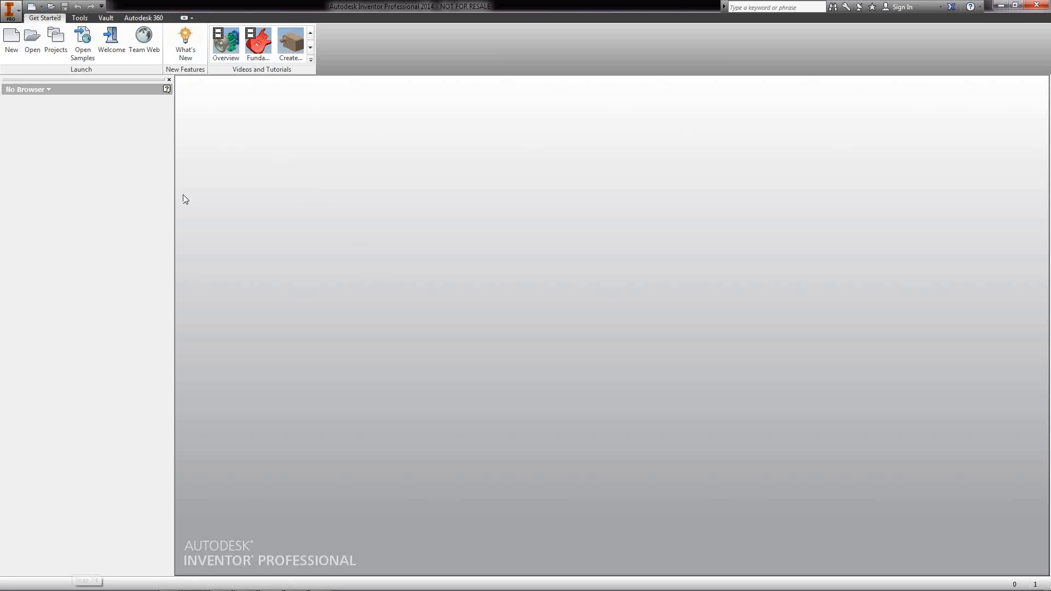
# Open Main GA.iam from the vault's Cable Chain folder via the Vault tab
pyautogui.click(106, 18)
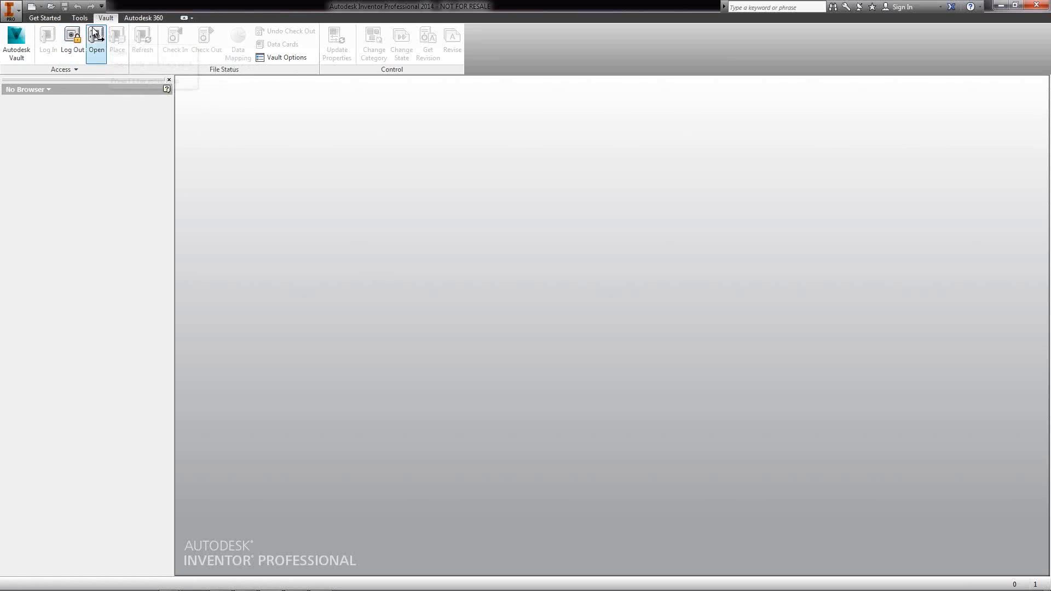
pyautogui.click(96, 34)
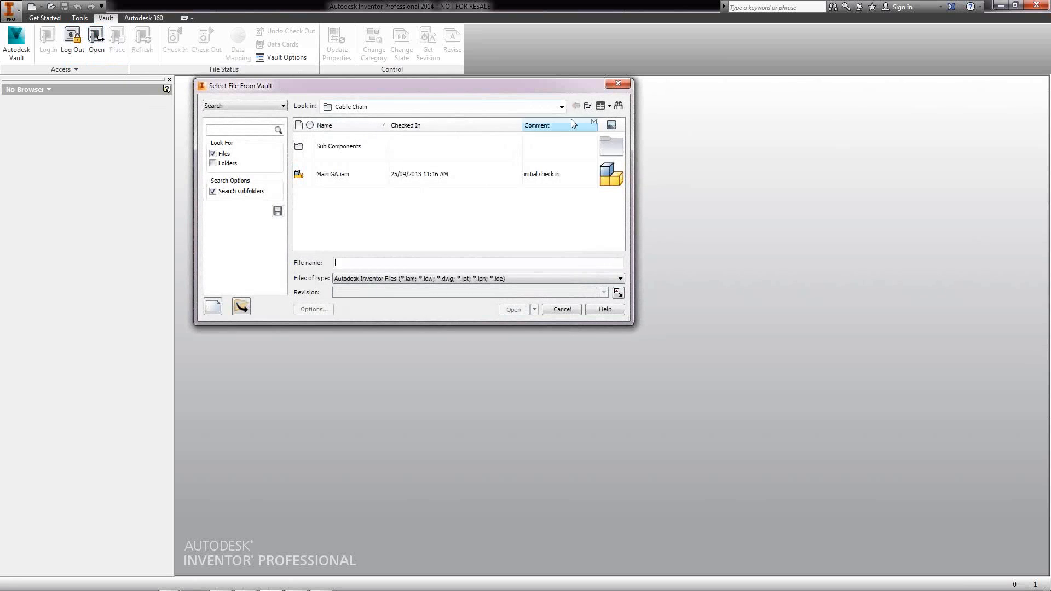
pyautogui.click(559, 108)
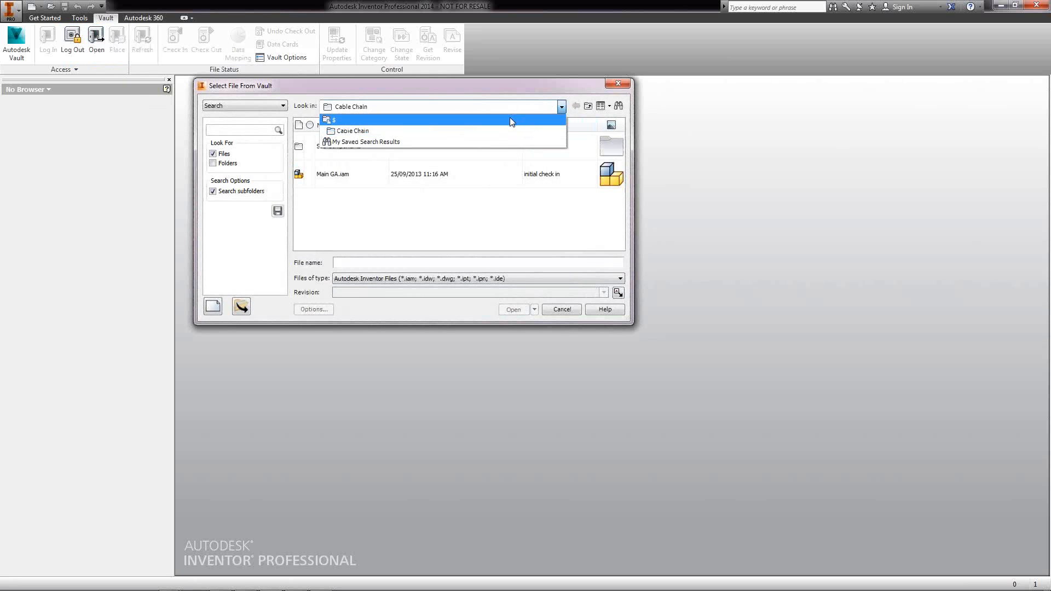
pyautogui.click(464, 216)
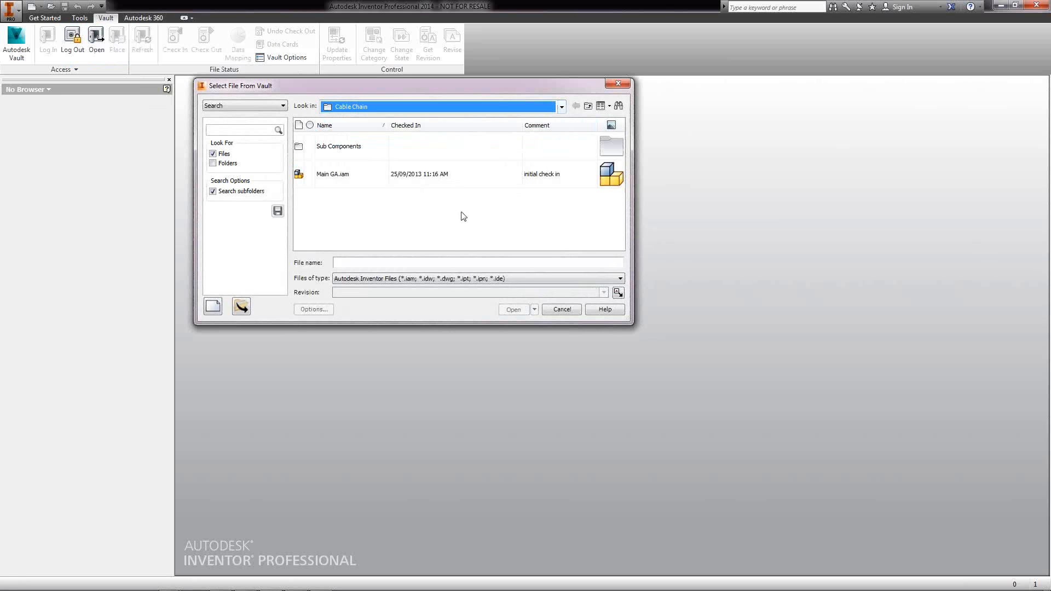
pyautogui.click(524, 110)
pyautogui.click(335, 131)
pyautogui.click(337, 174)
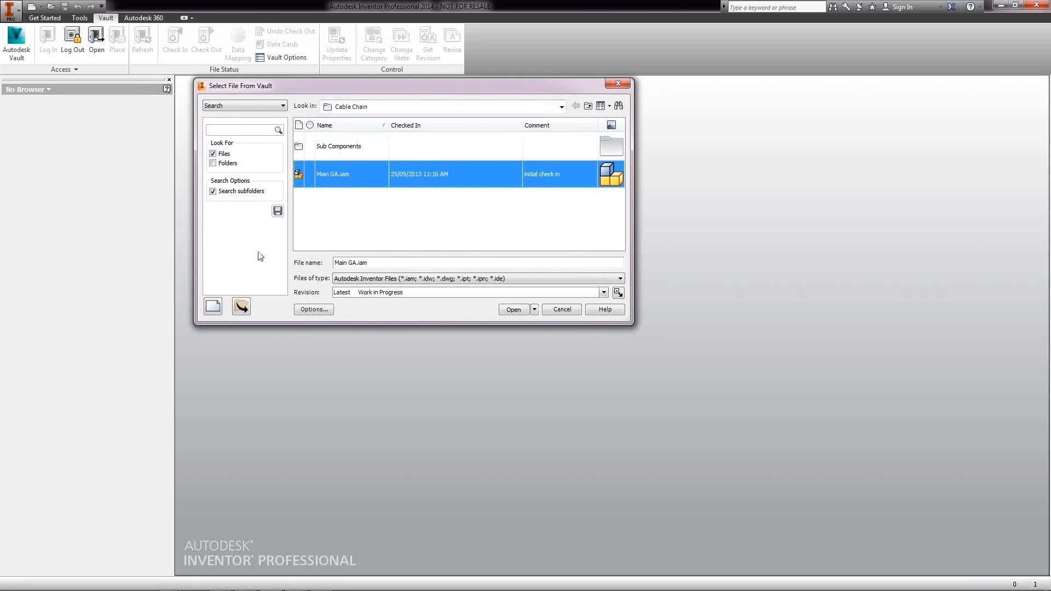
pyautogui.click(515, 311)
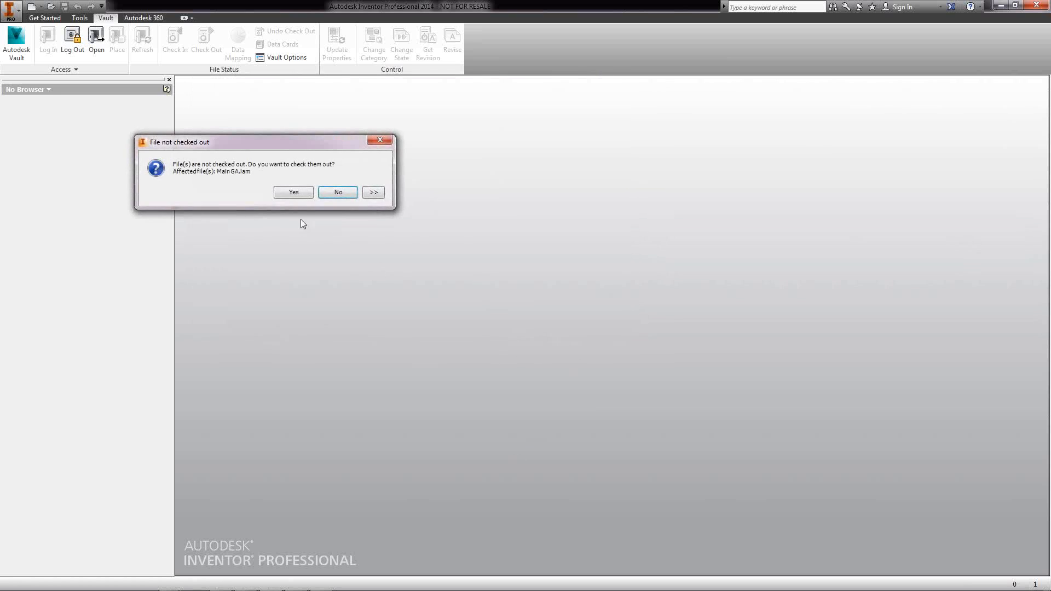
# Check out Main GA.iam and accept updating its out-of-date properties
pyautogui.click(311, 192)
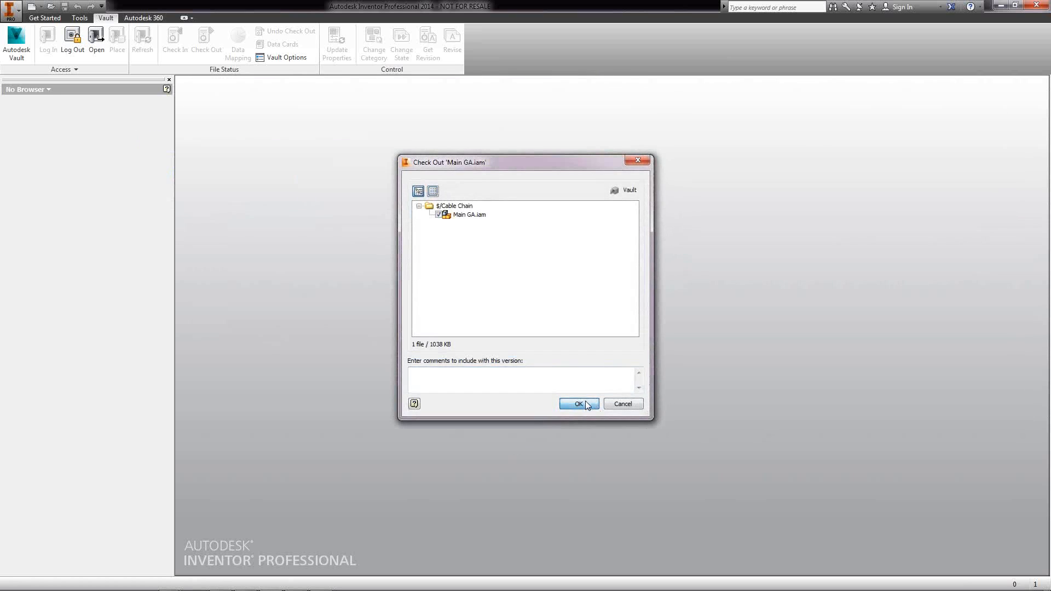
pyautogui.click(582, 398)
pyautogui.click(241, 191)
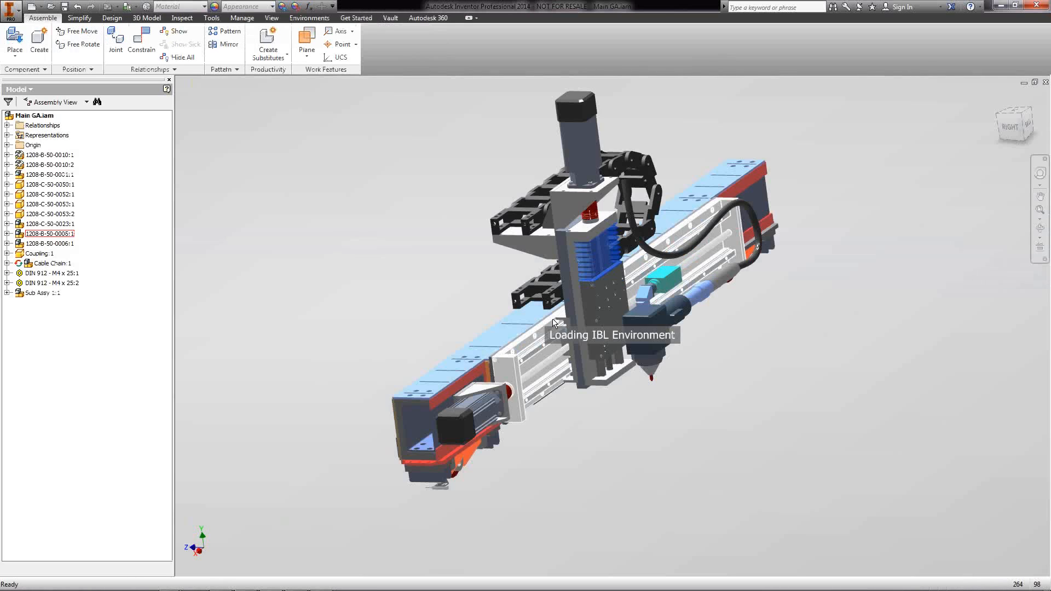
# Zoom and orbit the loaded Main GA.iam cable-chain assembly to view it
pyautogui.scroll(4, 576, 324)
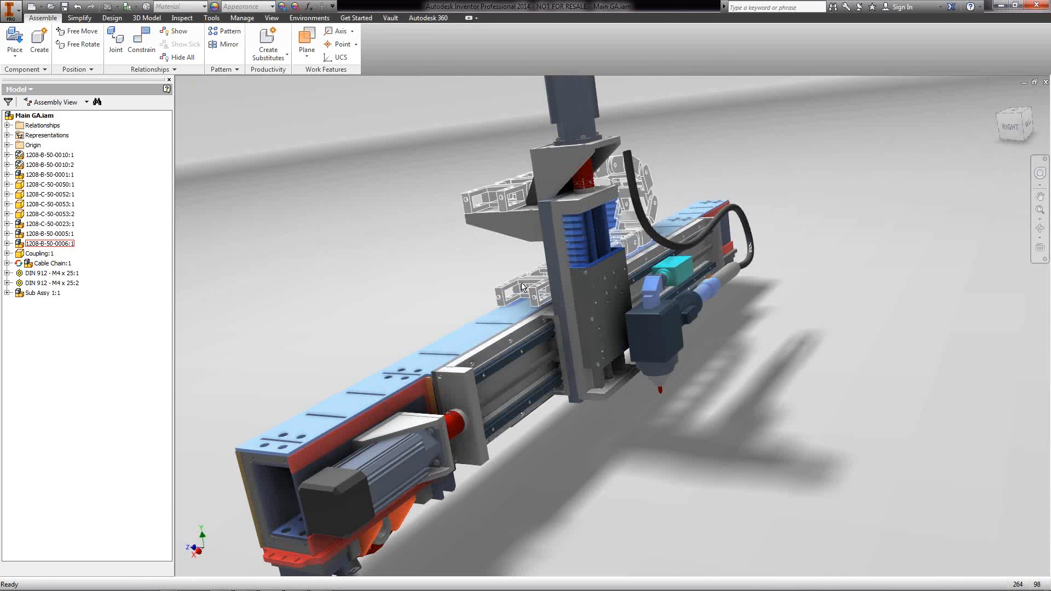
pyautogui.keyDown('shift'); pyautogui.moveTo(491, 297); pyautogui.dragTo(474, 285, button='middle'); pyautogui.keyUp('shift')
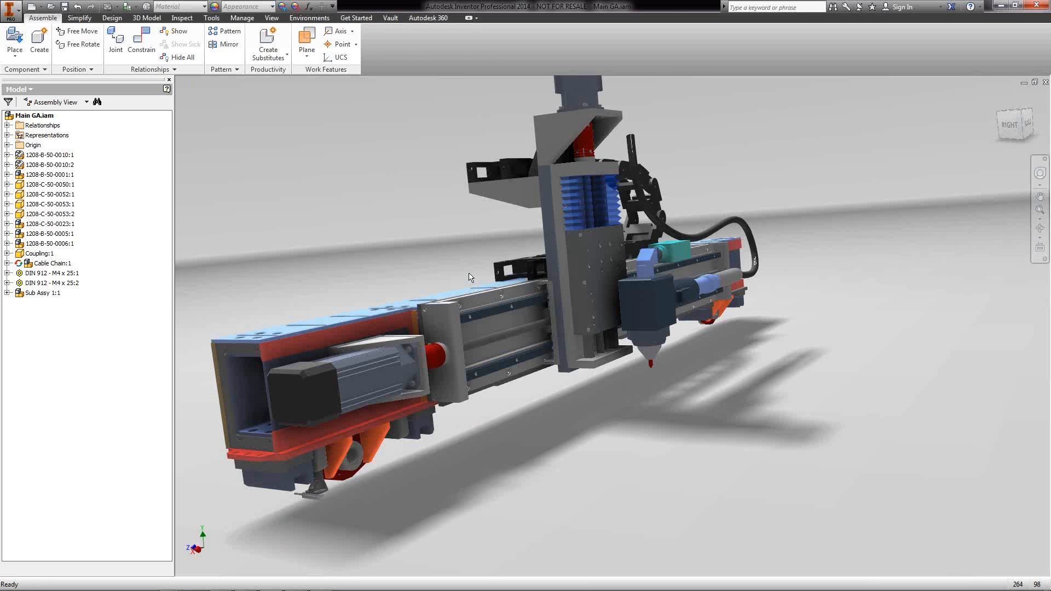
# Place one copy of Plate 1.ipt into the Main GA.iam assembly
pyautogui.click(15, 38)
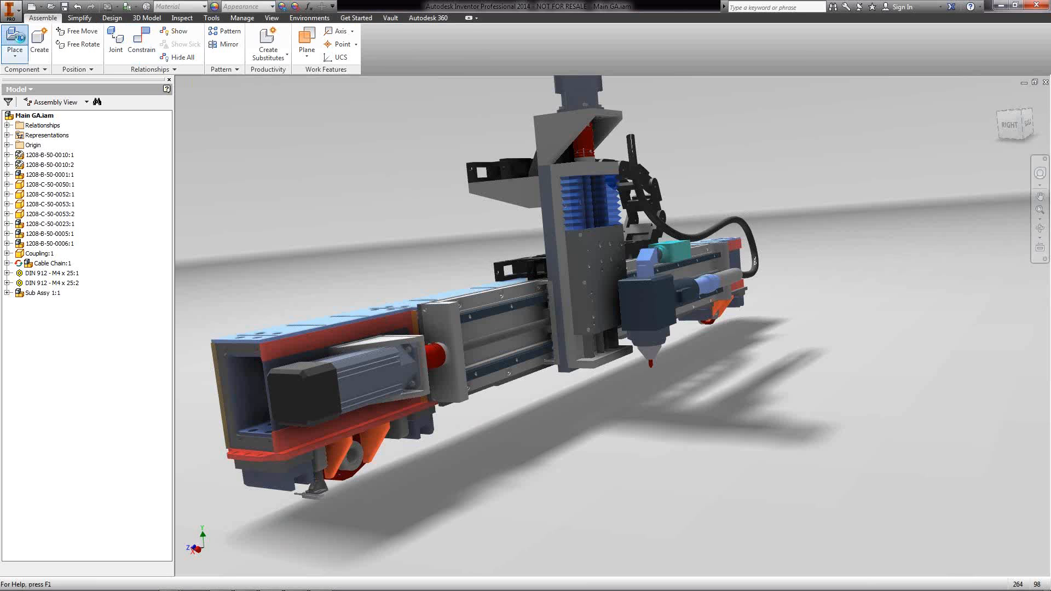
pyautogui.click(494, 270)
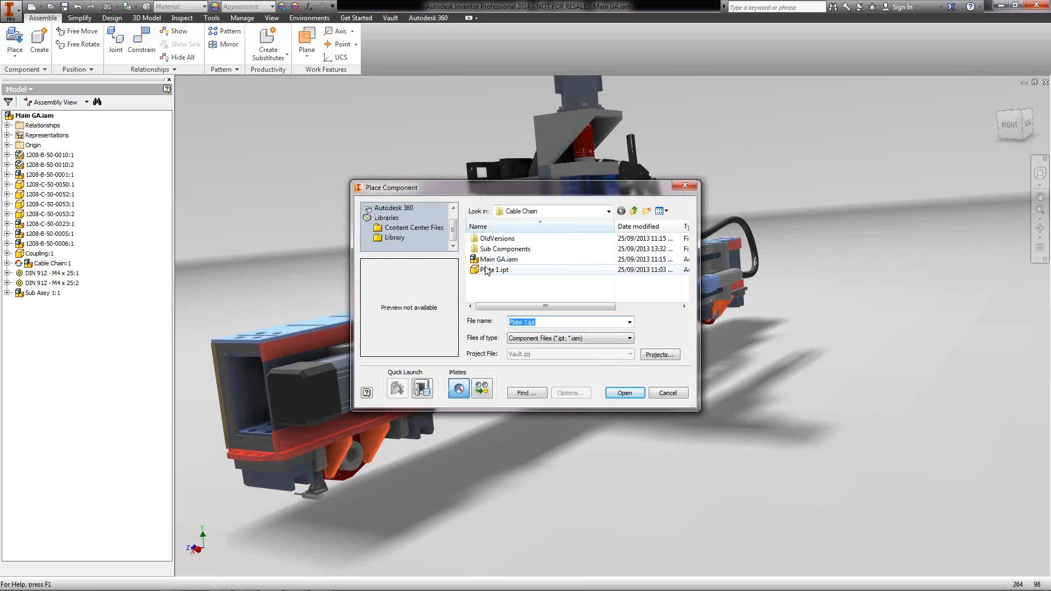
pyautogui.click(630, 394)
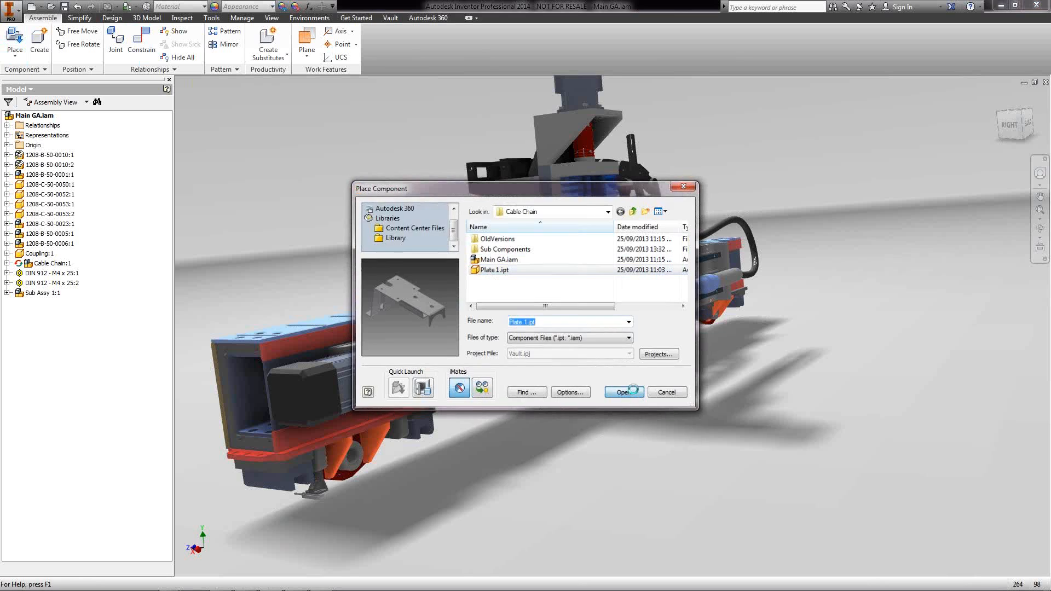
pyautogui.click(758, 174)
pyautogui.press('Escape')
# Free-rotate Plate 1 into a rough orientation, ready for constraining
pyautogui.press('F4')
pyautogui.moveTo(681, 209); pyautogui.dragTo(639, 225)
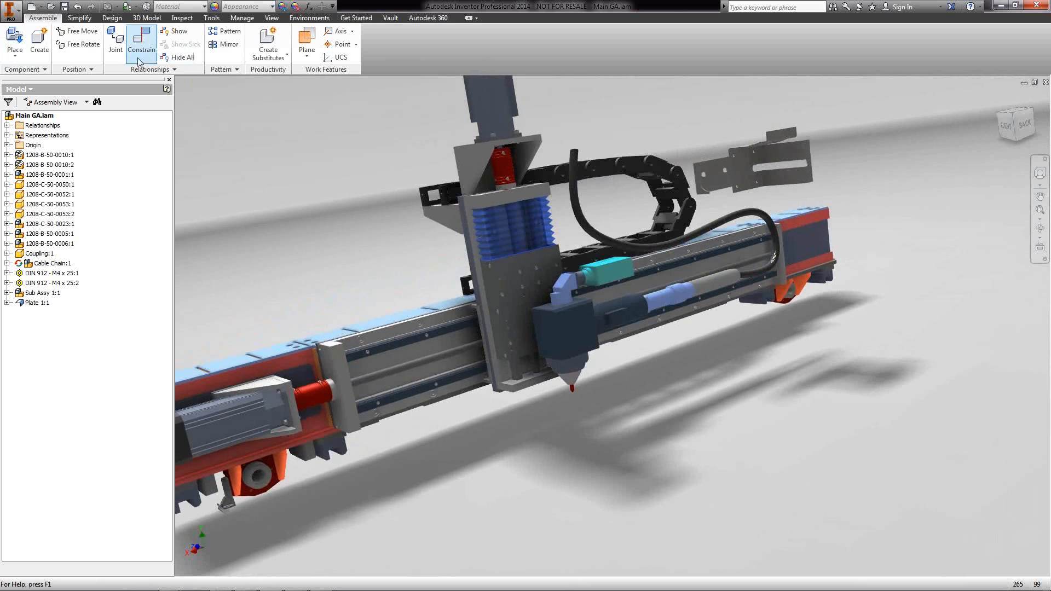
pyautogui.click(80, 47)
pyautogui.click(739, 154)
pyautogui.moveTo(742, 156); pyautogui.dragTo(849, 312)
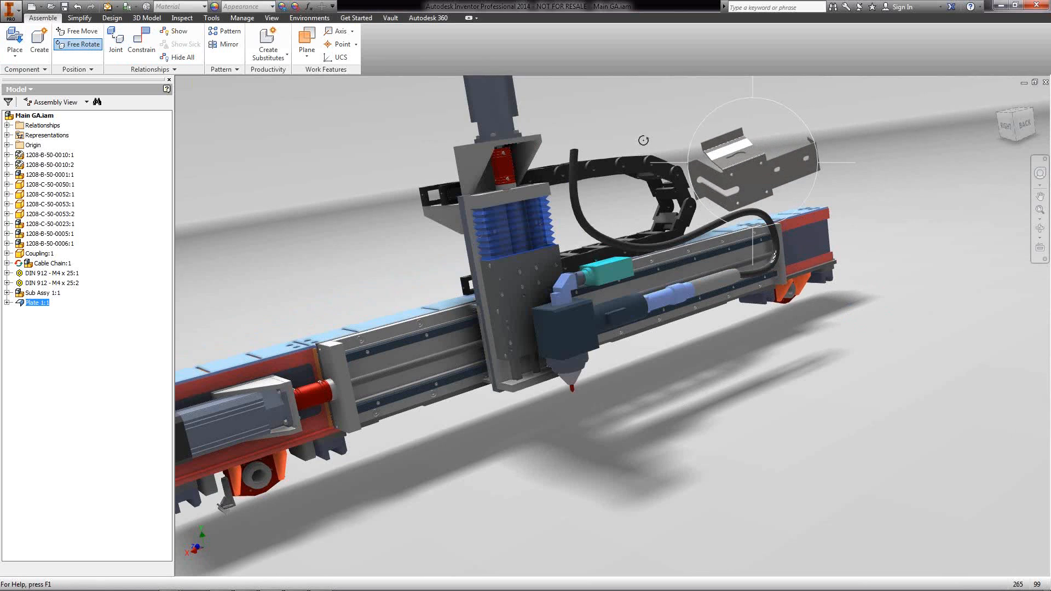
pyautogui.click(644, 140)
pyautogui.press('Escape')
pyautogui.click(134, 49)
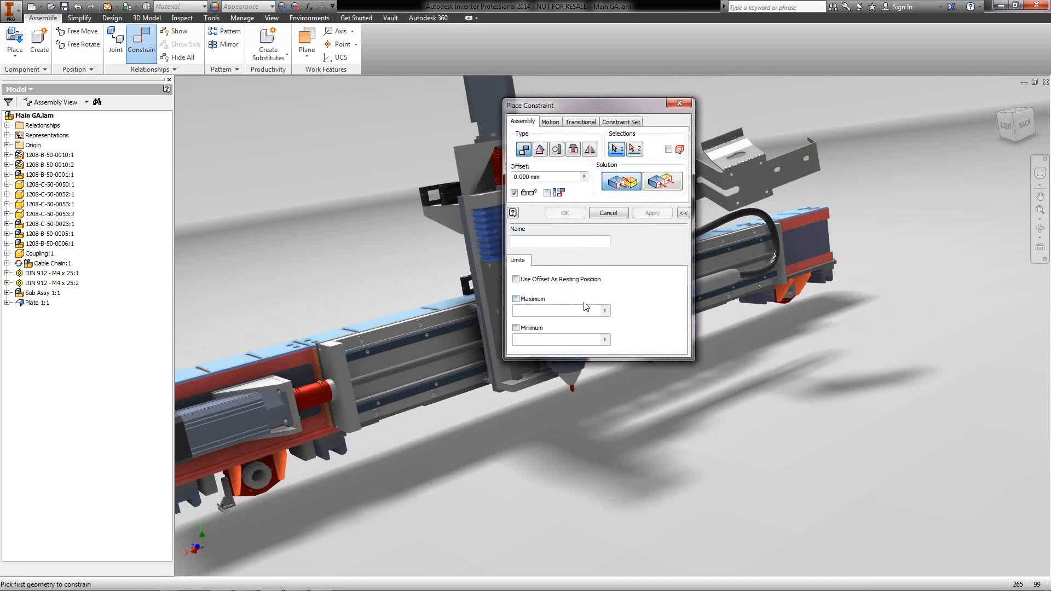
# Make initial geometry picks on the gripper shaft and Plate 1 for the constraint
pyautogui.moveTo(532, 108); pyautogui.dragTo(250, 124)
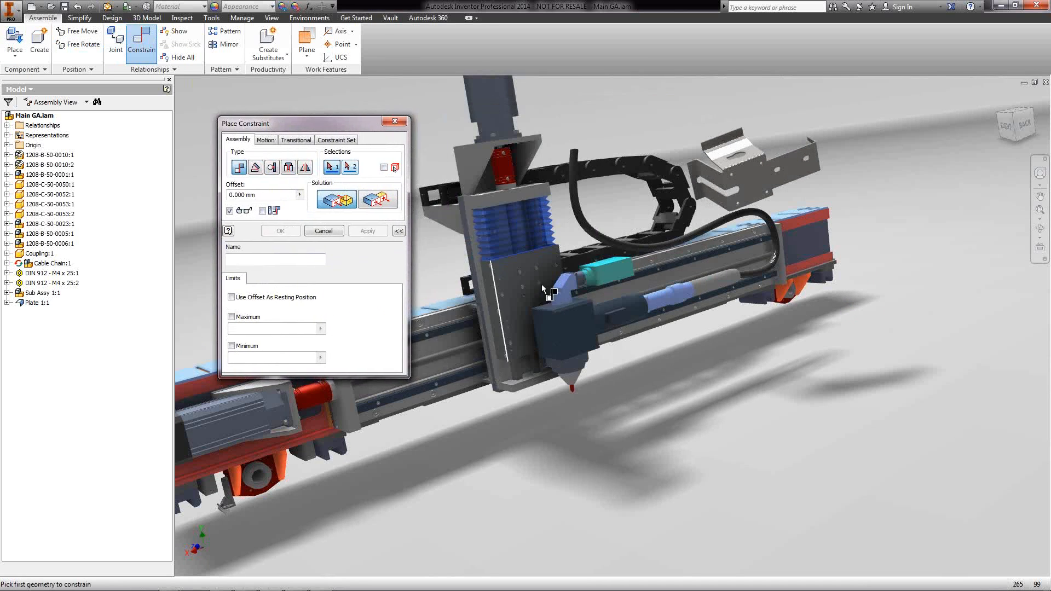
pyautogui.scroll(3, 570, 301)
pyautogui.click(571, 301)
pyautogui.moveTo(751, 187); pyautogui.dragTo(616, 407, button='middle')
pyautogui.scroll(2, 807, 185)
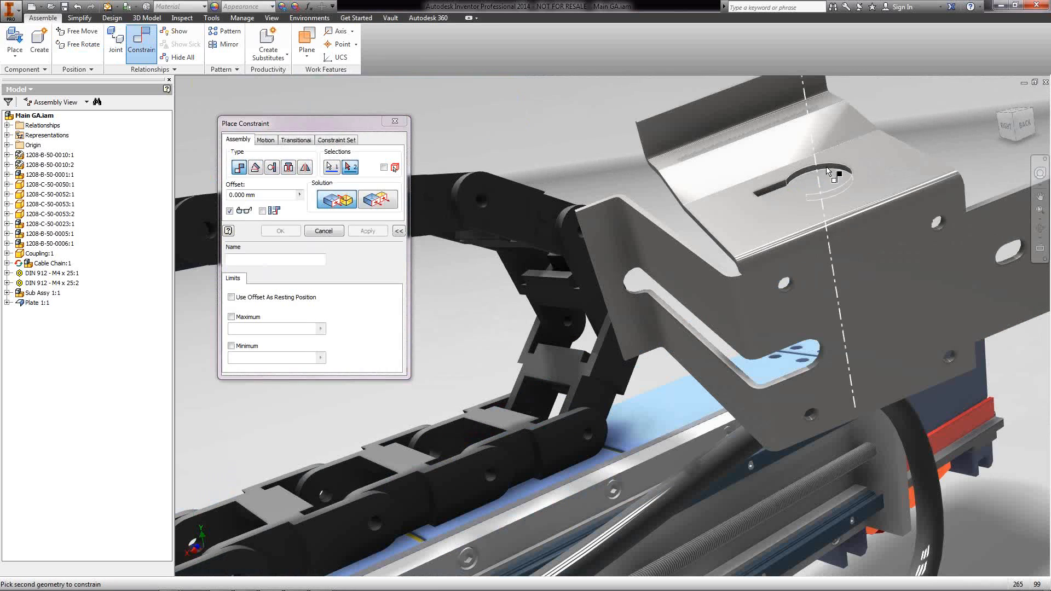
pyautogui.click(821, 178)
pyautogui.scroll(-3, 709, 347)
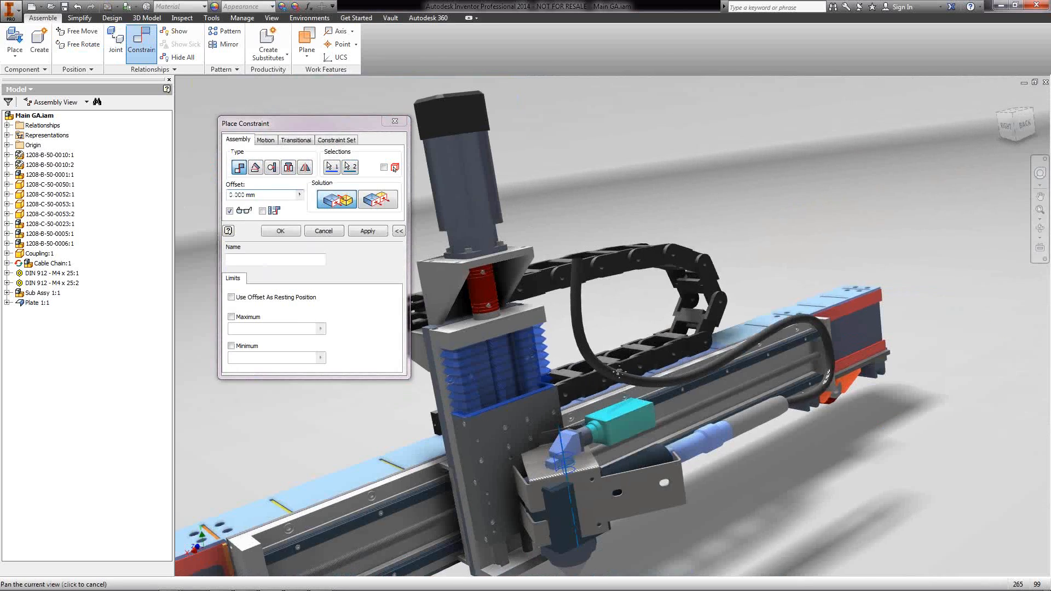
pyautogui.scroll(1, 422, 257)
# From the gantry's back side, constrain the shaft's axis to the plate's matching axis
pyautogui.click(386, 232)
pyautogui.press('F4')
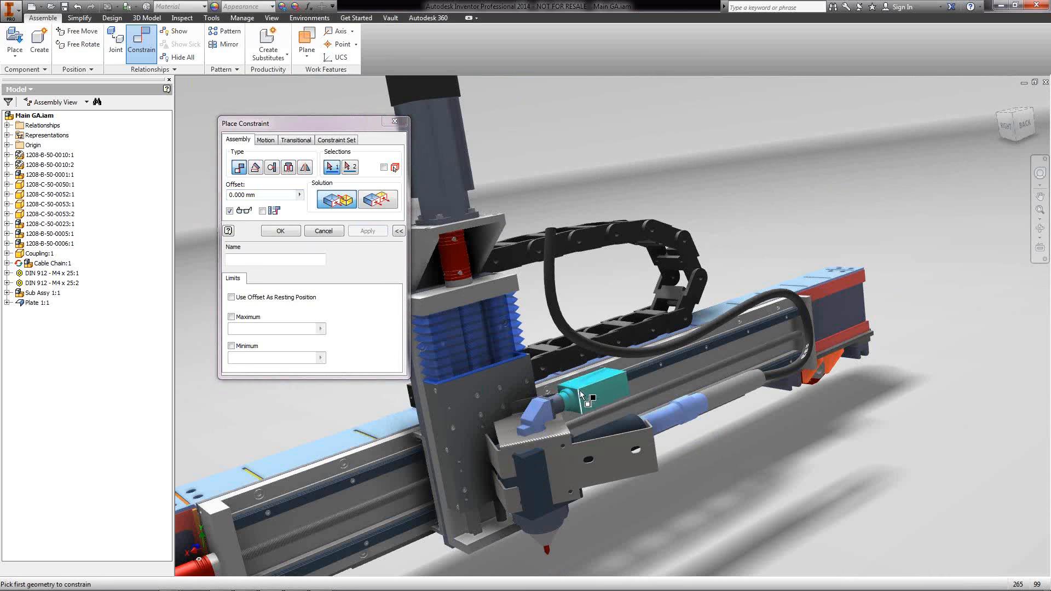
pyautogui.moveTo(670, 398); pyautogui.dragTo(711, 382)
pyautogui.keyDown('shift'); pyautogui.moveTo(711, 382); pyautogui.dragTo(750, 448, button='middle'); pyautogui.keyUp('shift')
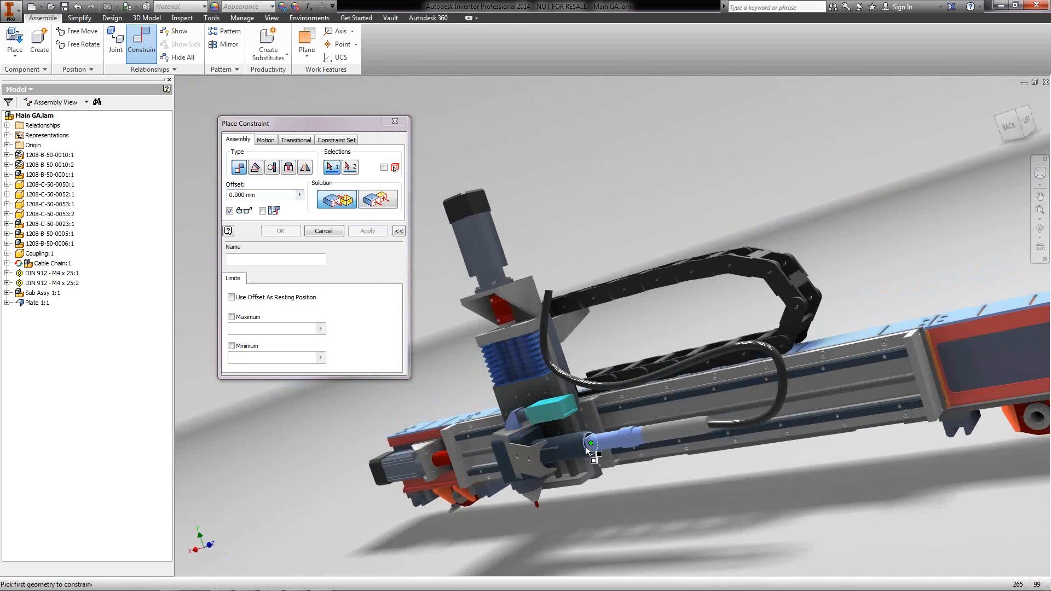
pyautogui.scroll(3, 589, 446)
pyautogui.click(562, 447)
pyautogui.scroll(-5, 507, 495)
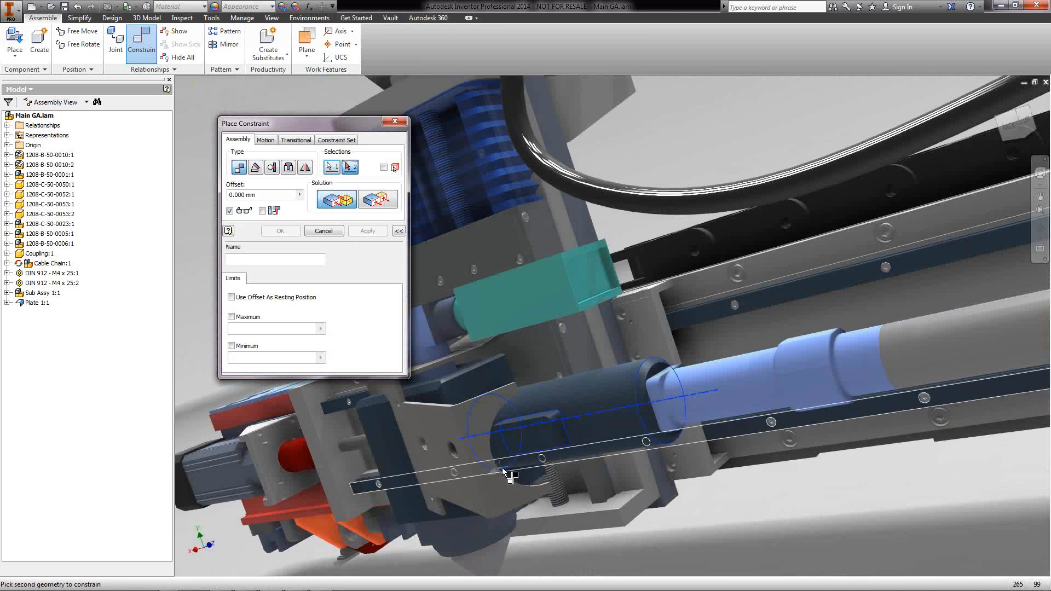
pyautogui.click(550, 499)
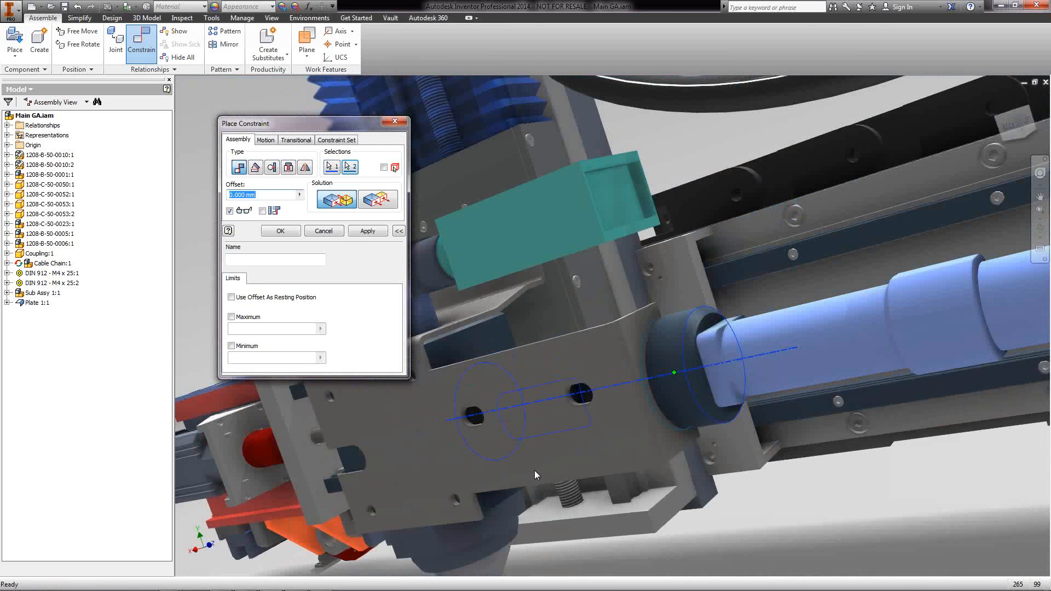
pyautogui.scroll(3, 541, 467)
pyautogui.keyDown('shift'); pyautogui.moveTo(542, 465); pyautogui.dragTo(360, 264, button='middle'); pyautogui.keyUp('shift')
pyautogui.click(282, 232)
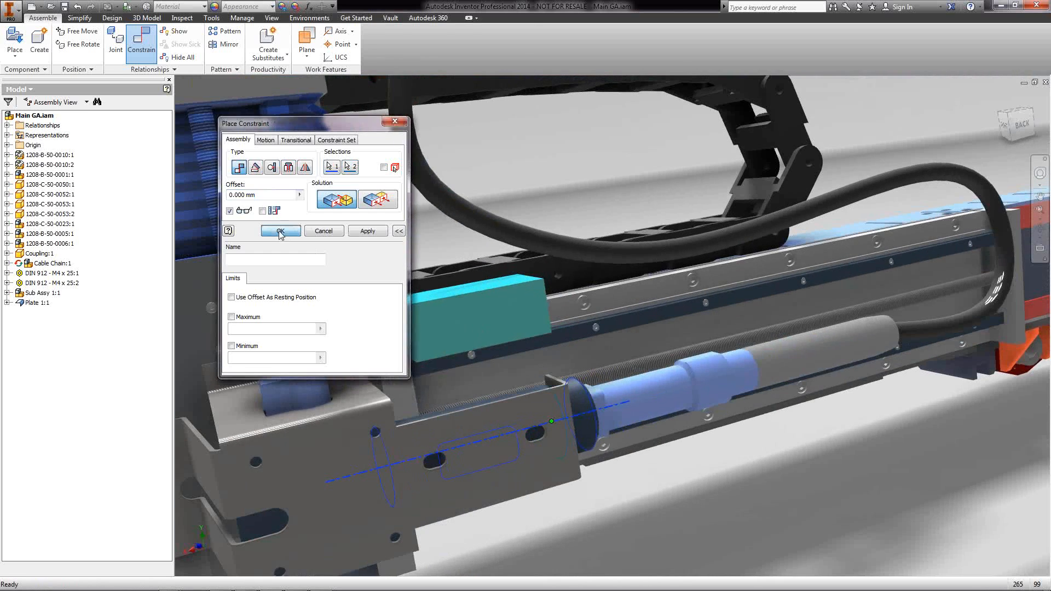
pyautogui.scroll(4, 408, 305)
pyautogui.moveTo(409, 317); pyautogui.dragTo(553, 325, button='middle')
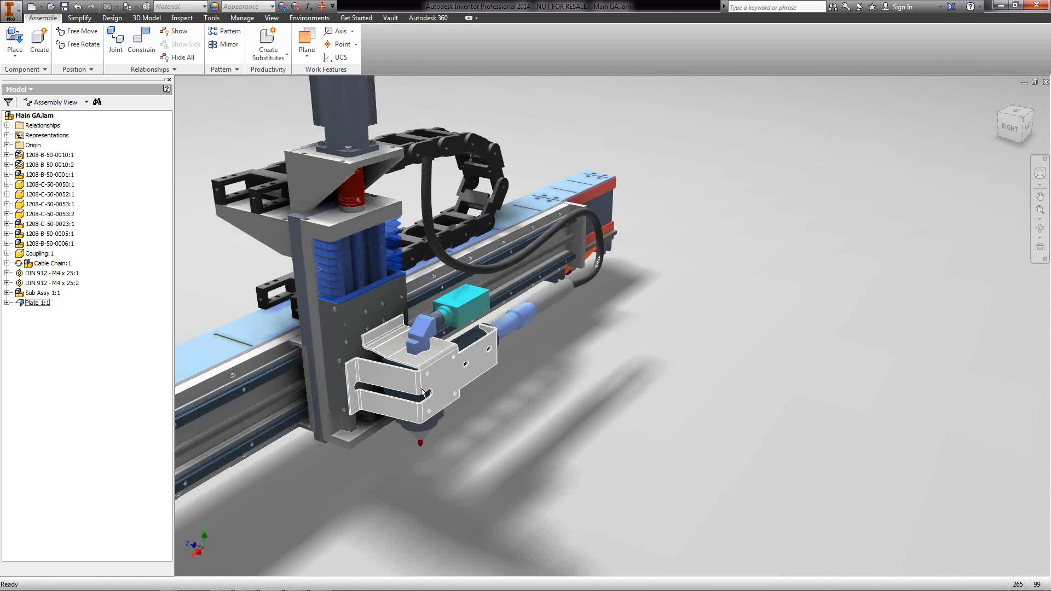
# Save the assembly with its dependents and bring up the Vault tools
pyautogui.click(65, 7)
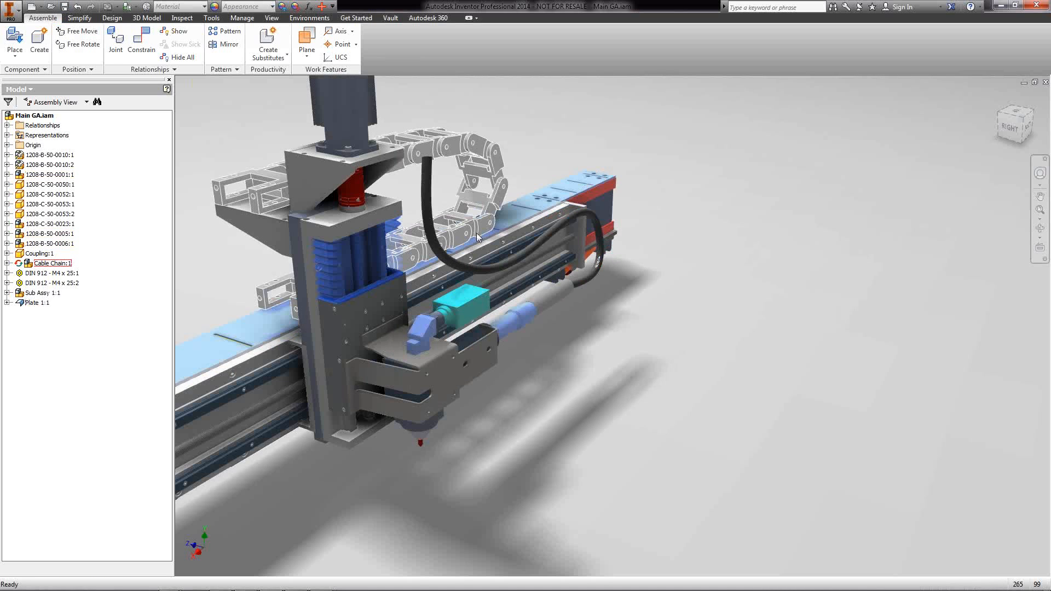
pyautogui.moveTo(477, 236)
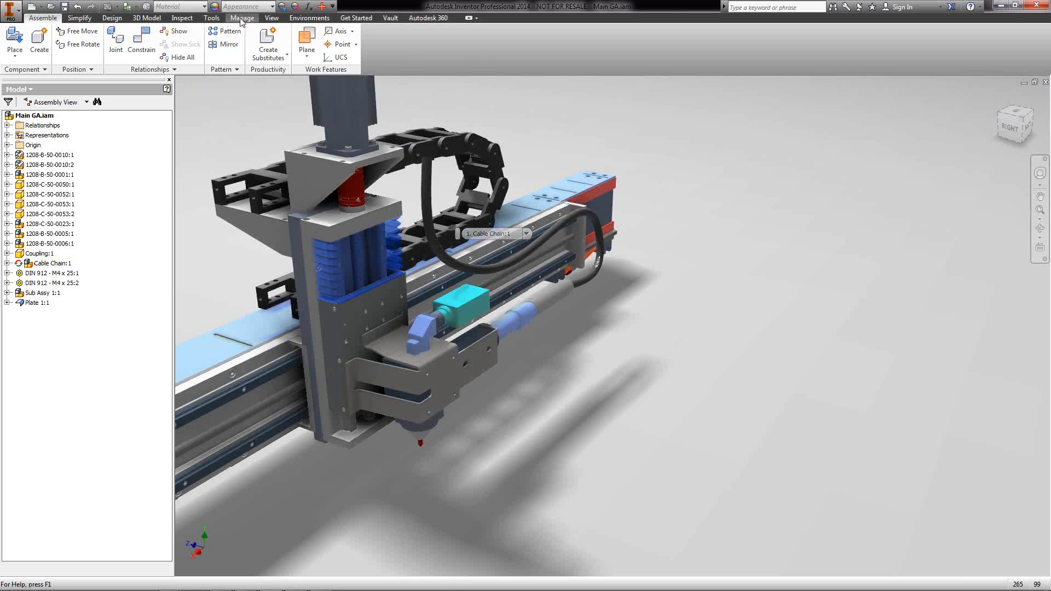
pyautogui.click(389, 18)
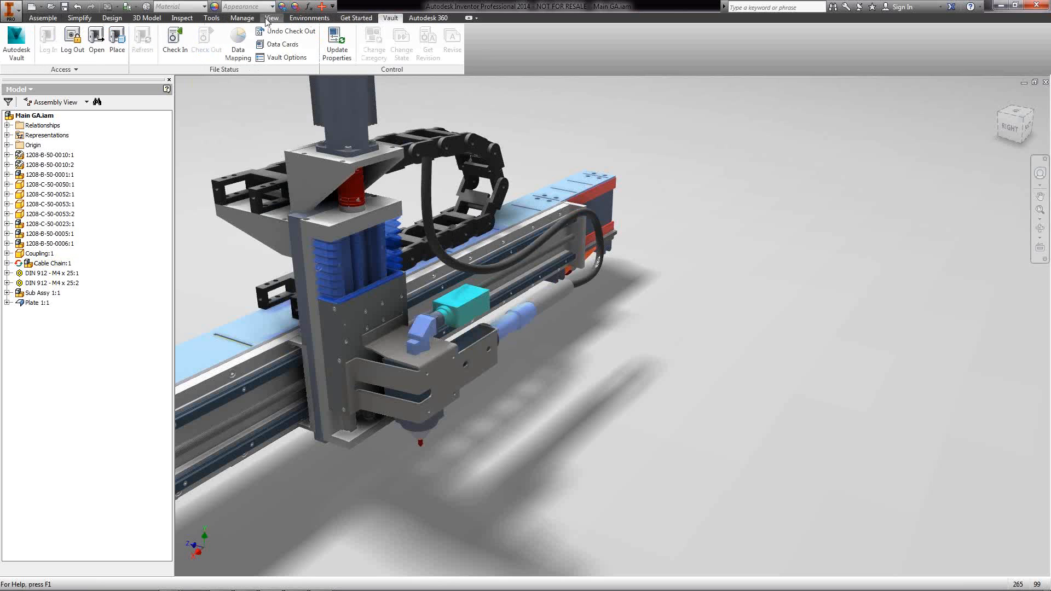
# Check in Main GA.iam and Plate 1.ipt with comment 'Added Plate 1', deleting working copies
pyautogui.click(174, 44)
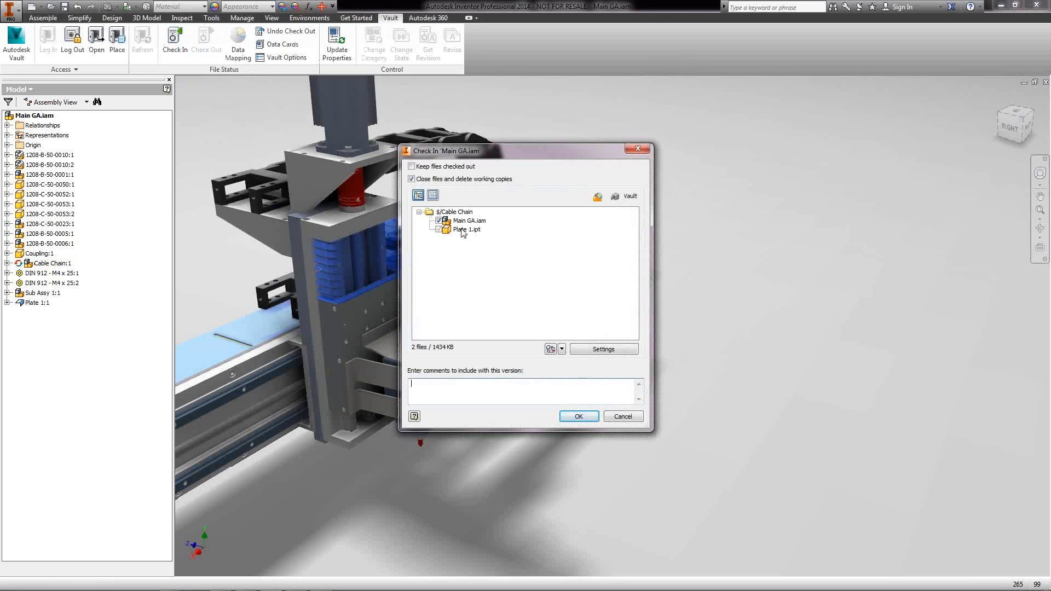
pyautogui.click(458, 389)
pyautogui.click(582, 419)
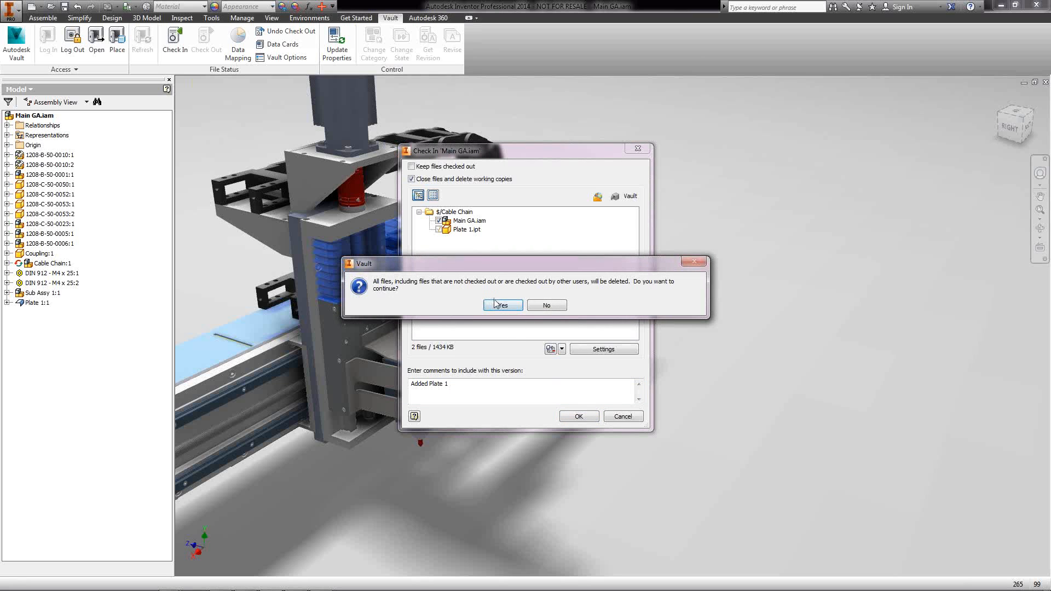
pyautogui.click(498, 305)
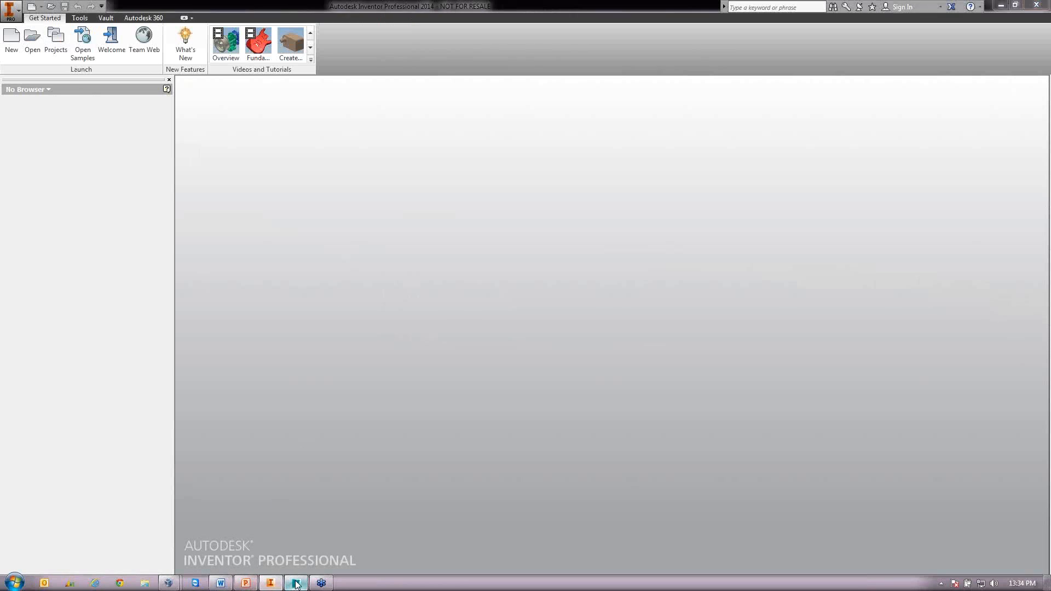
pyautogui.click(296, 584)
# Refresh the Cable Chain list and select Main GA.iam, now version 2 at revision A
pyautogui.click(50, 31)
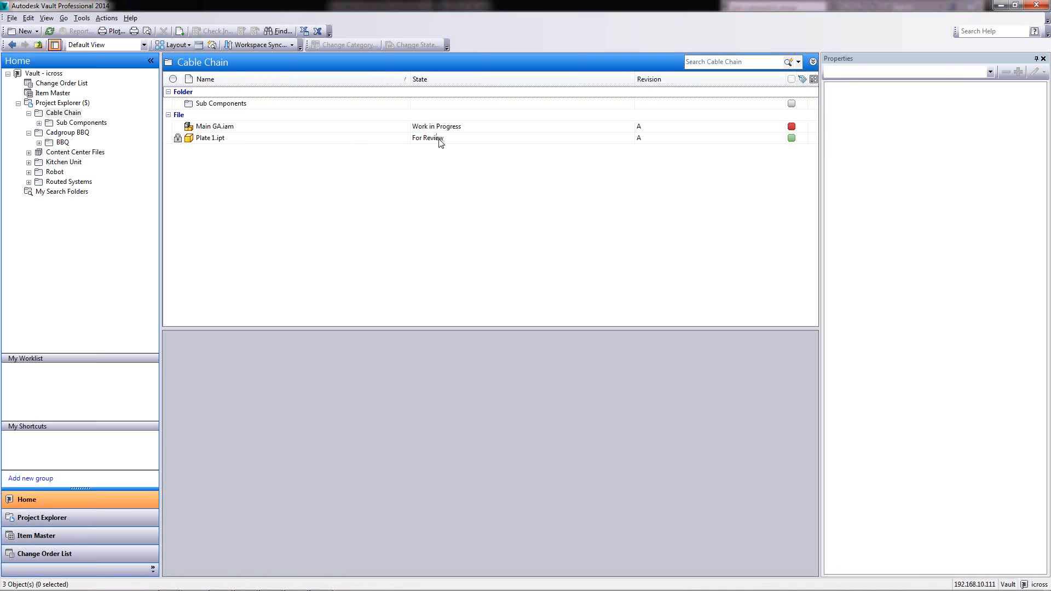
pyautogui.click(82, 17)
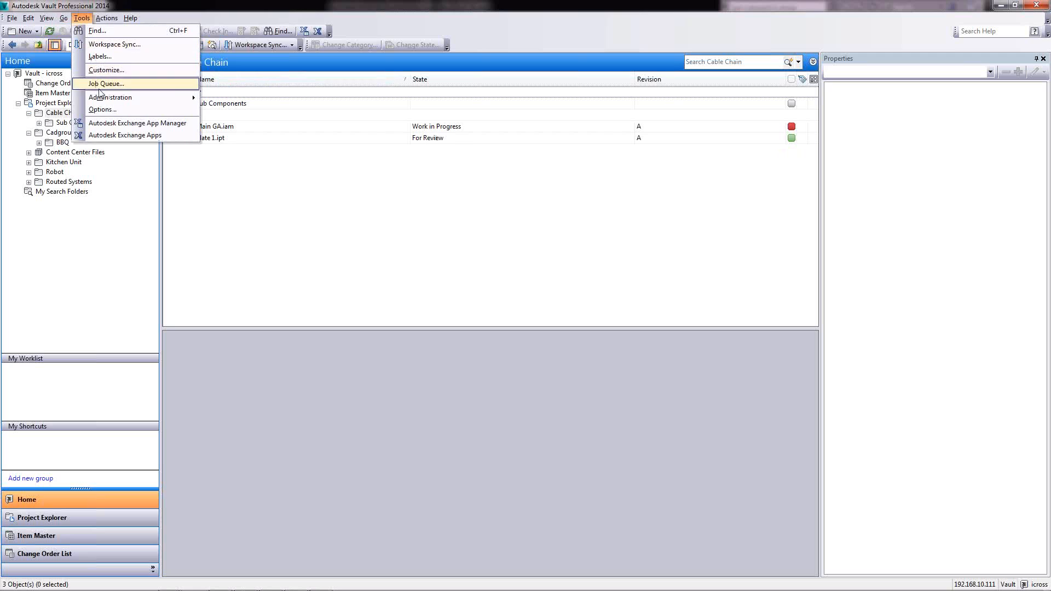
pyautogui.click(347, 199)
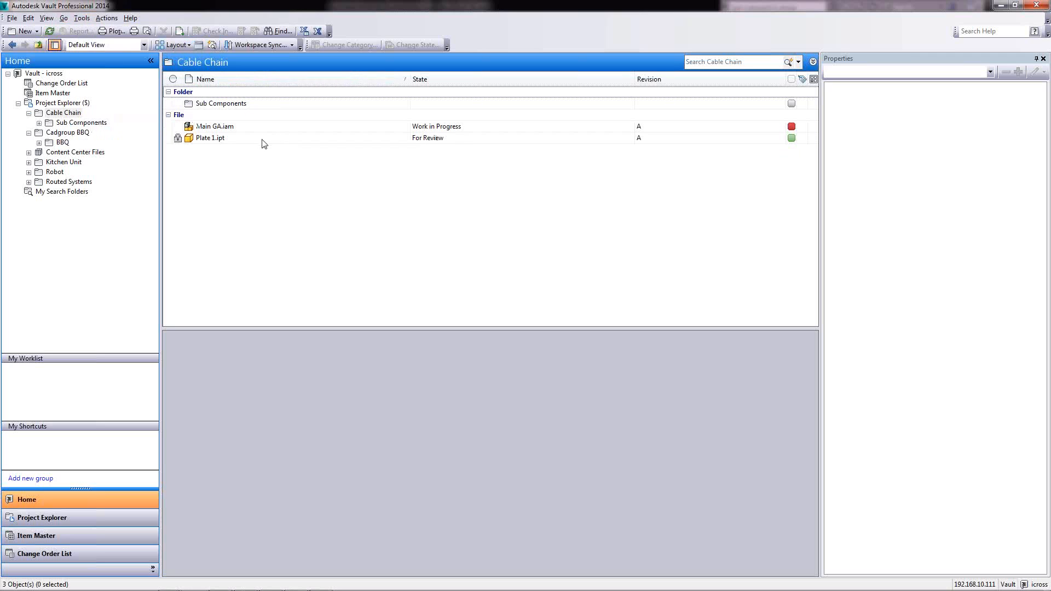
pyautogui.click(217, 130)
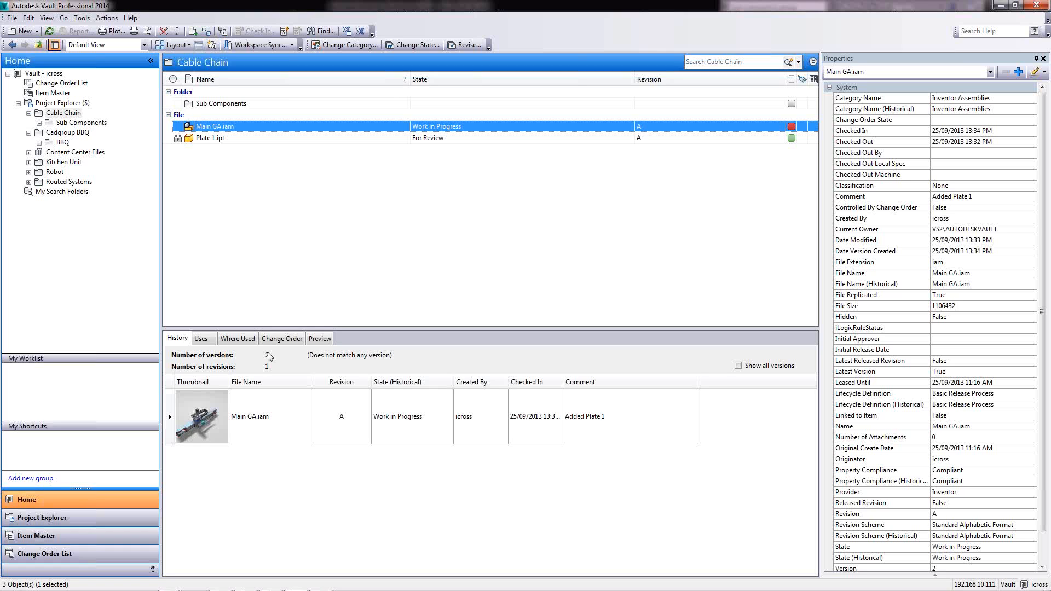
# Show all versions of Main GA.iam in History and open its Change State dialog
pyautogui.click(746, 370)
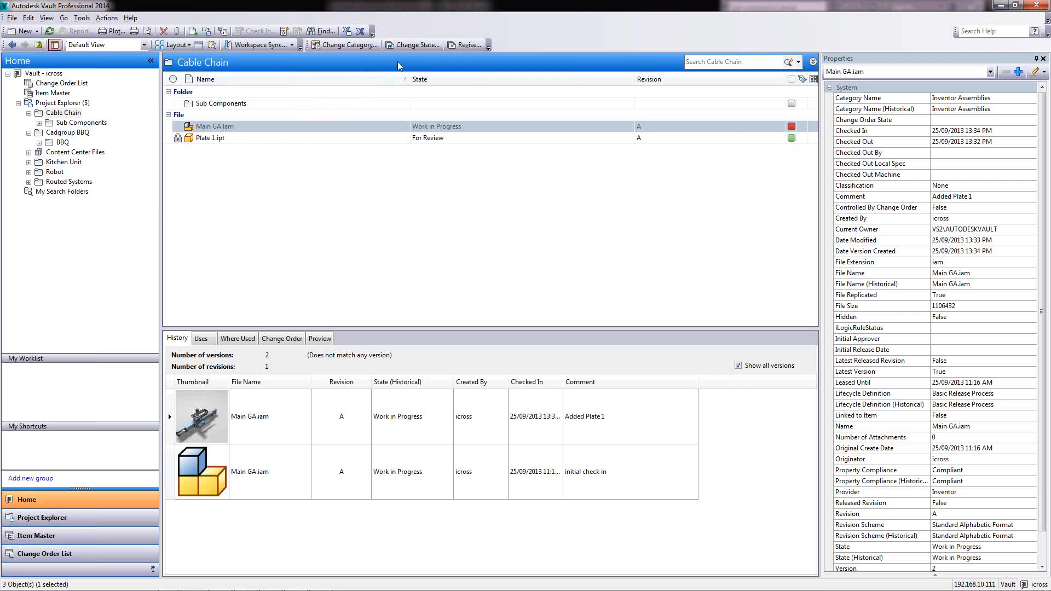
pyautogui.click(417, 45)
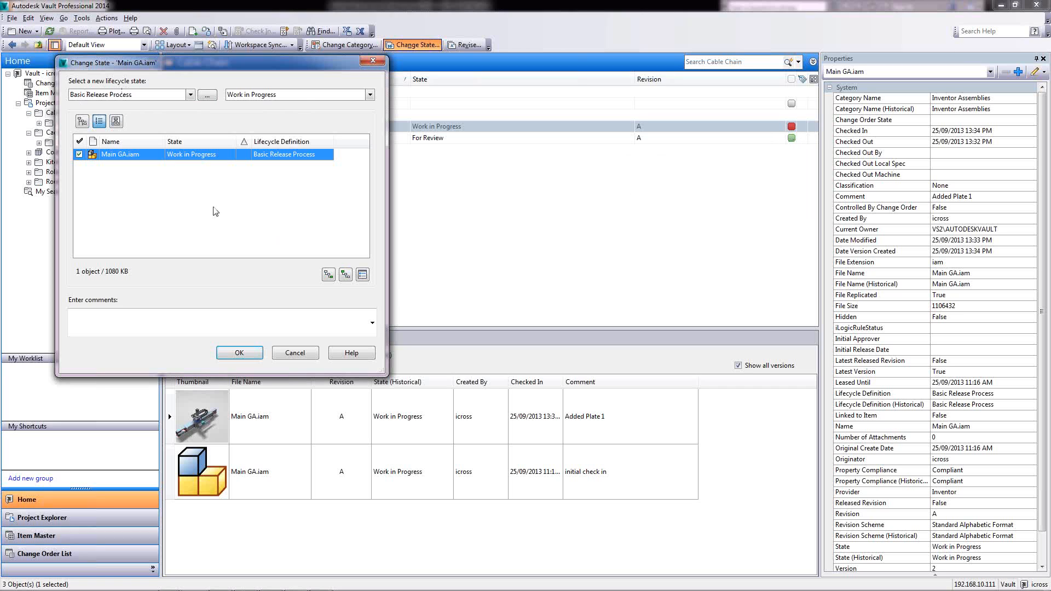
# Set Main GA.iam's state to For Review with the comment 'please check for review'
pyautogui.click(304, 97)
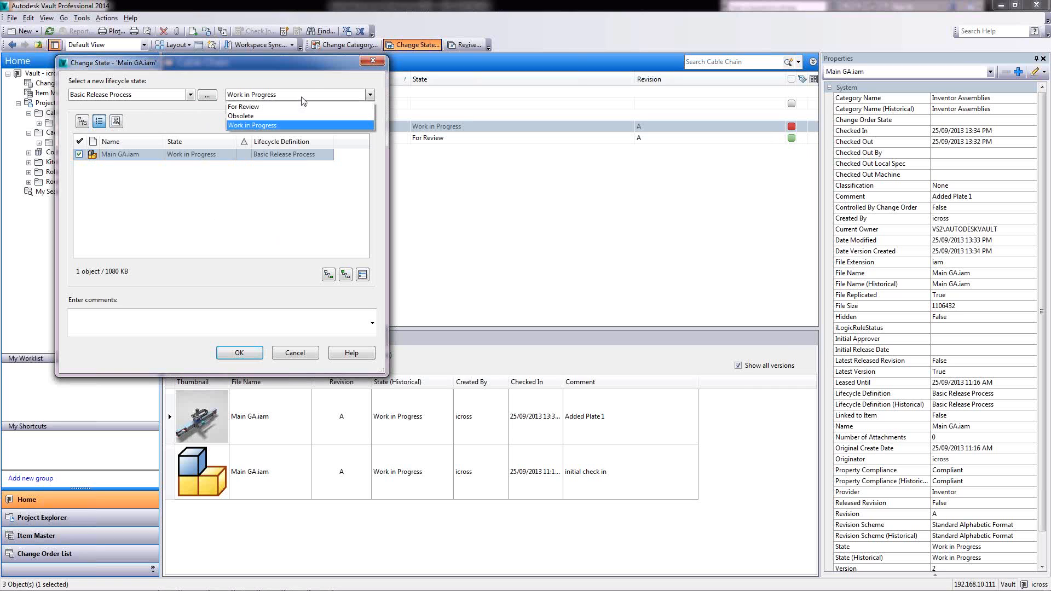
pyautogui.click(238, 107)
pyautogui.write('Under review')
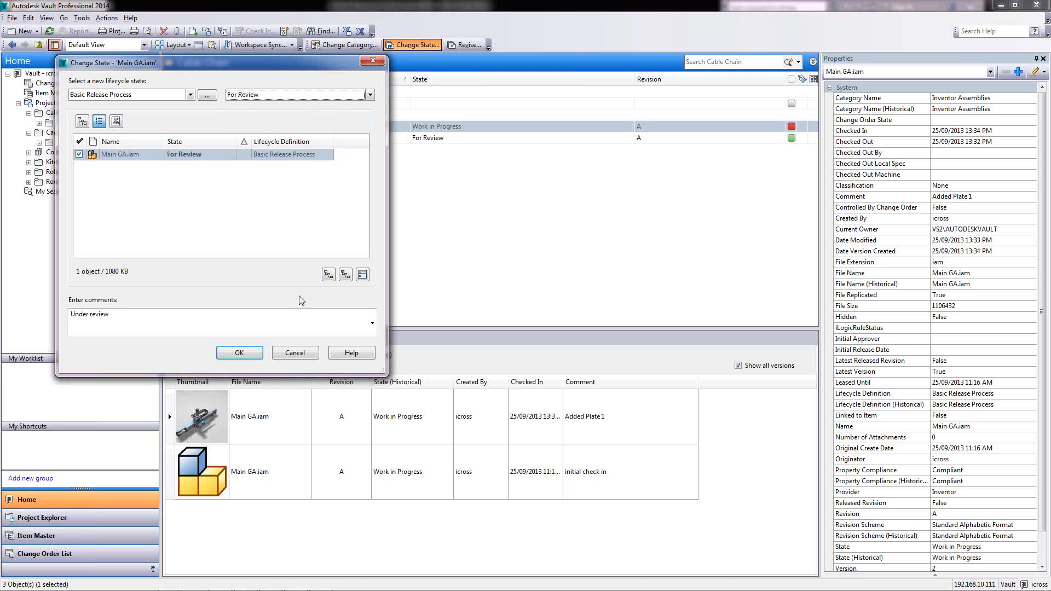
pyautogui.moveTo(245, 320); pyautogui.dragTo(52, 323)
pyautogui.write('please')
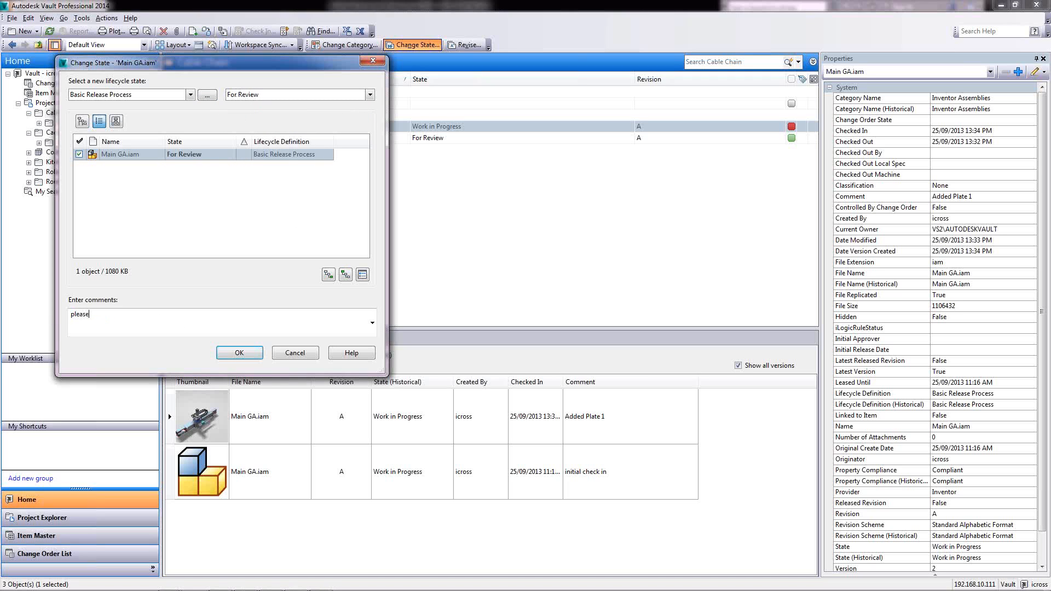
pyautogui.write(' check for review')
pyautogui.click(241, 352)
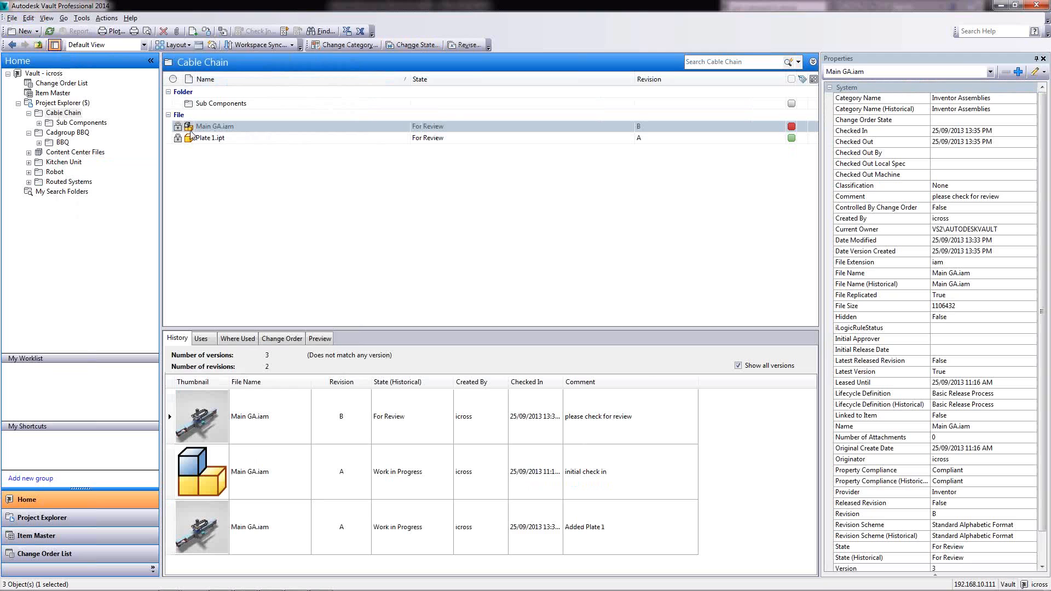
pyautogui.moveTo(178, 139)
# Log out, sign in with the reviewer's user name and password, and open Project Explorer > Cable Chain
pyautogui.click(12, 18)
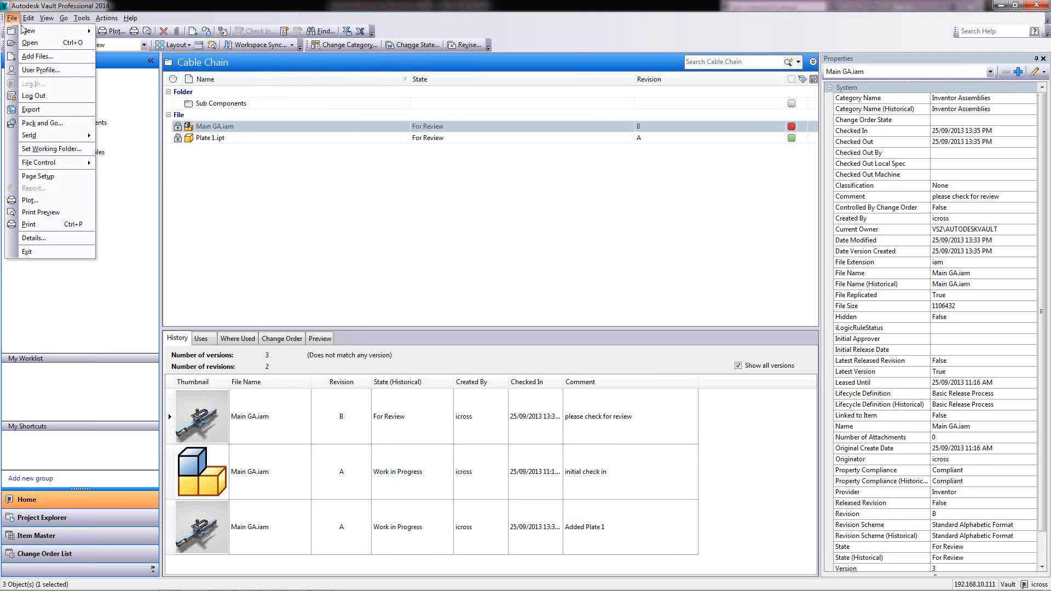
pyautogui.click(25, 94)
pyautogui.click(513, 322)
pyautogui.hotkey('shift', 'Tab')
pyautogui.write('re')
pyautogui.press('Tab')
pyautogui.write('test')
pyautogui.press('Return')
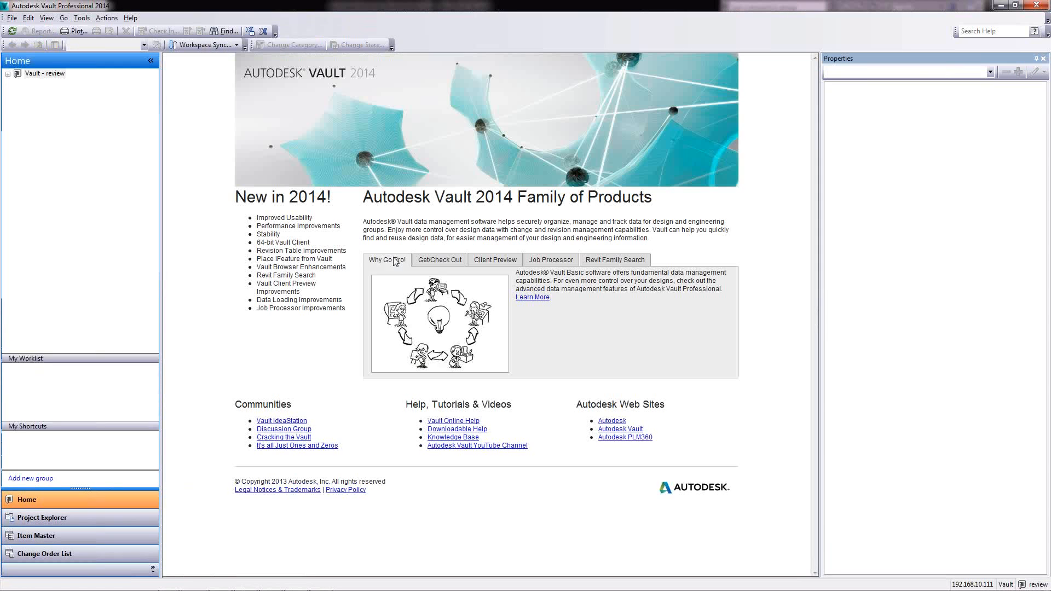
pyautogui.click(8, 73)
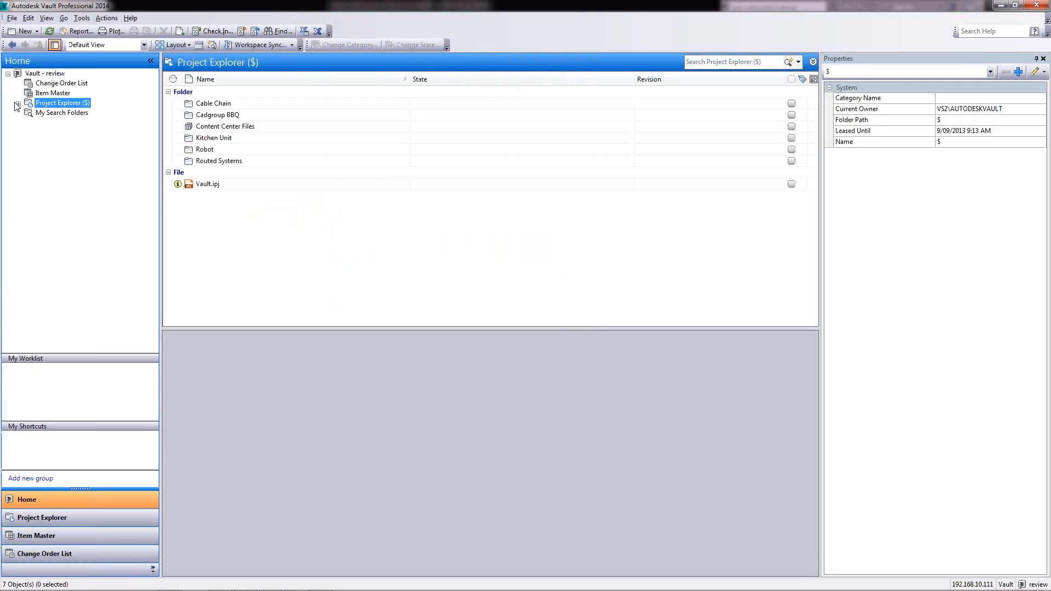
pyautogui.doubleClick(198, 104)
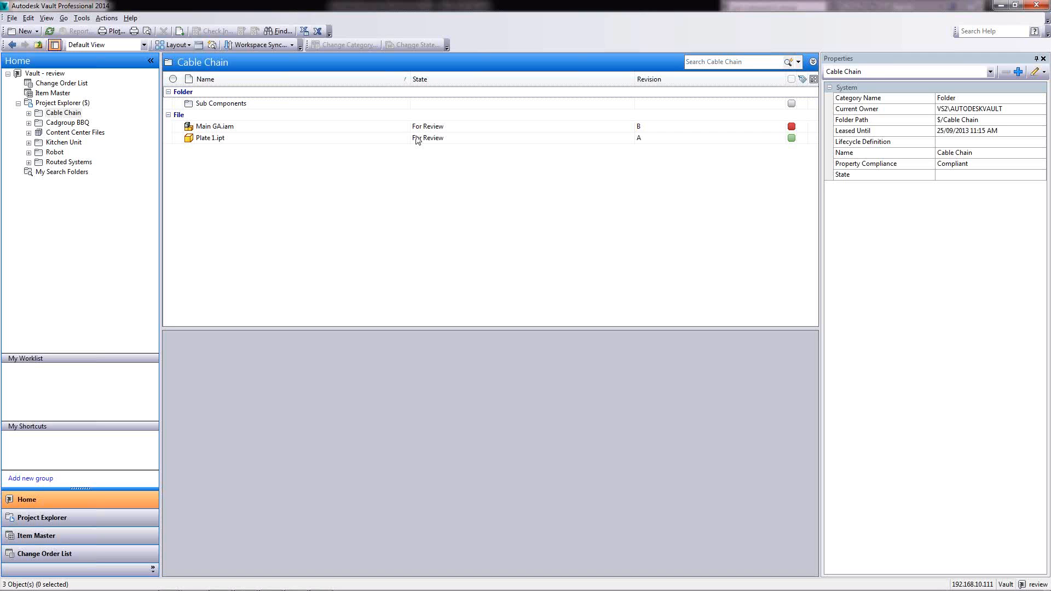
# Change Plate 1.ipt and Main GA.iam to Work in Progress, commenting 'Change Material of plate.1 to stainless steel'
pyautogui.click(419, 140)
pyautogui.keyDown('shift'); pyautogui.click(439, 129); pyautogui.keyUp('shift')
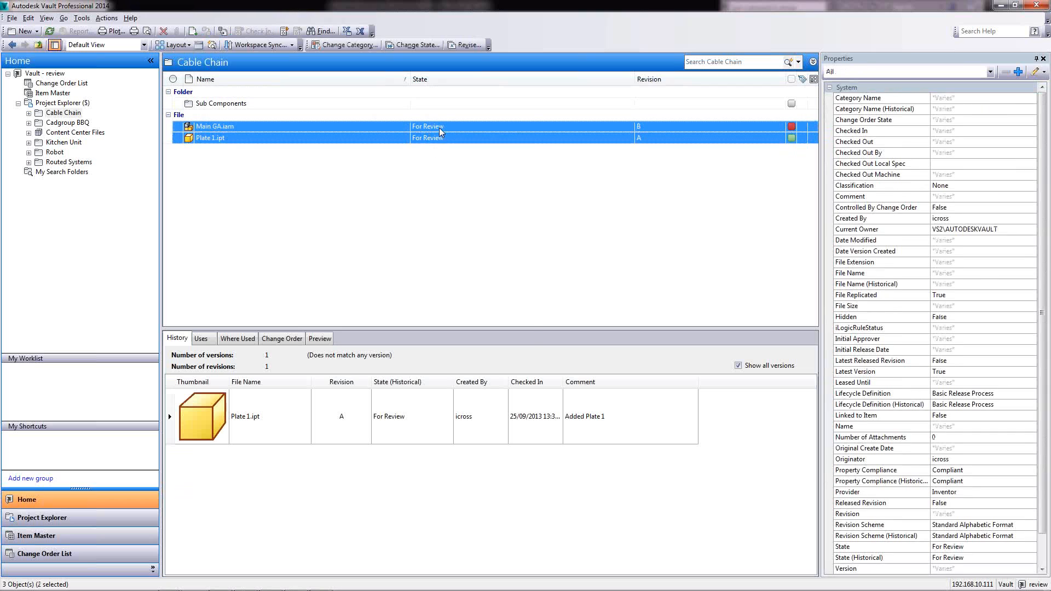
pyautogui.rightClick(439, 129)
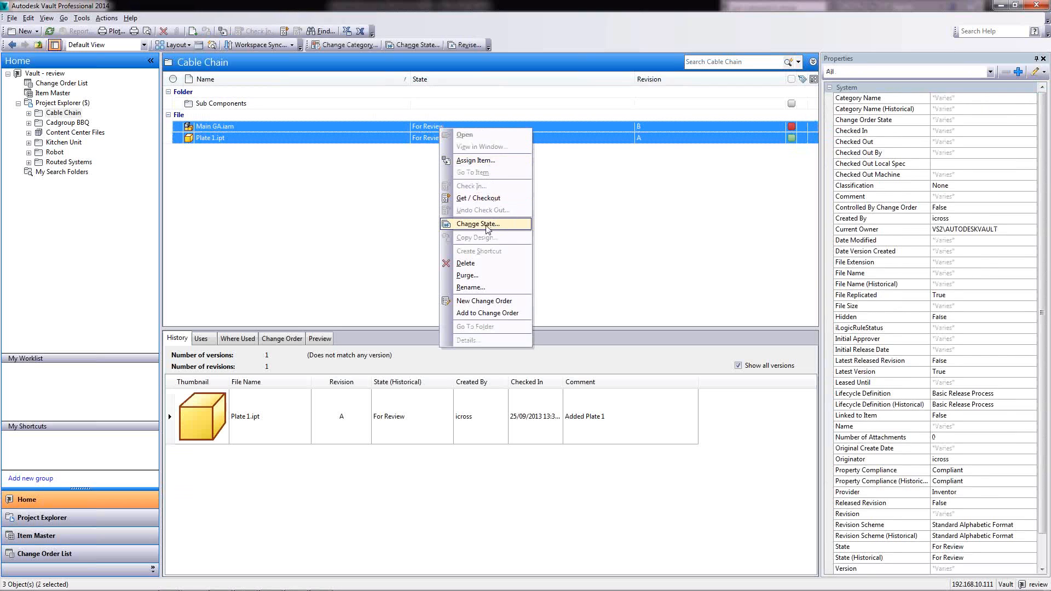
pyautogui.click(478, 224)
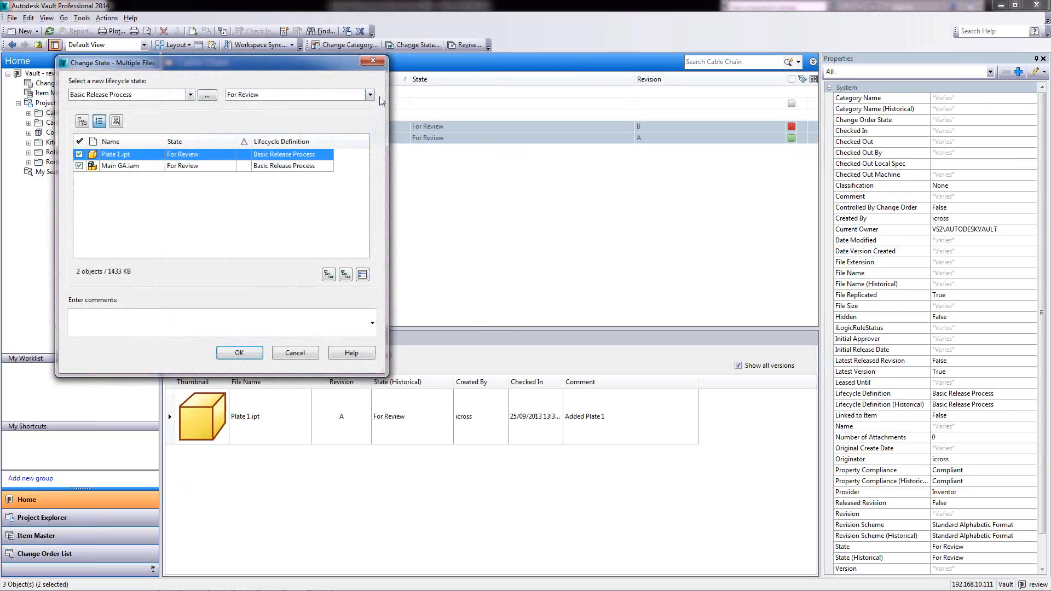
pyautogui.click(371, 96)
pyautogui.click(253, 135)
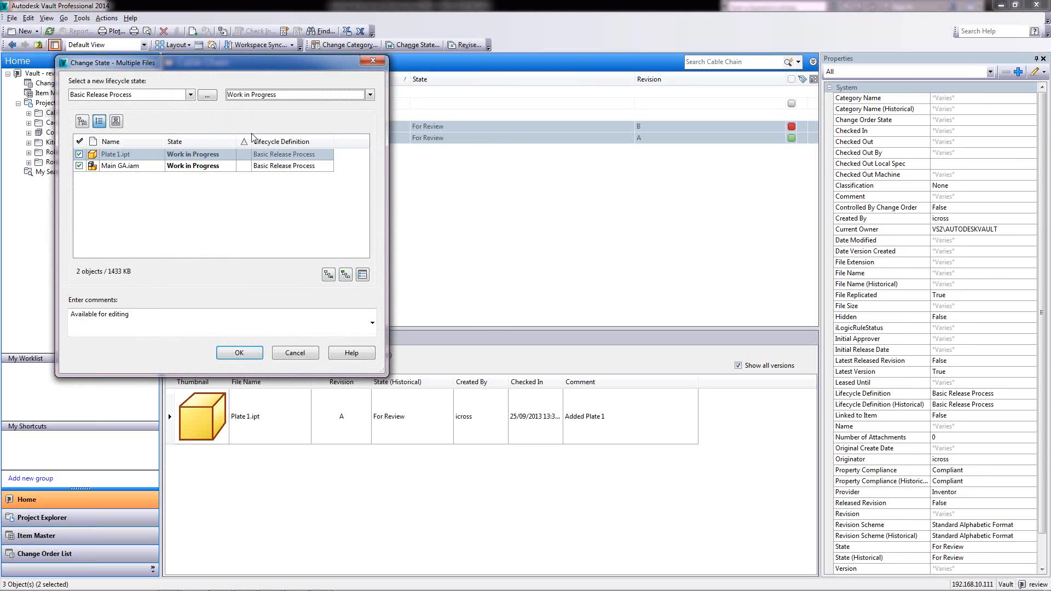
pyautogui.moveTo(129, 314); pyautogui.dragTo(14, 322)
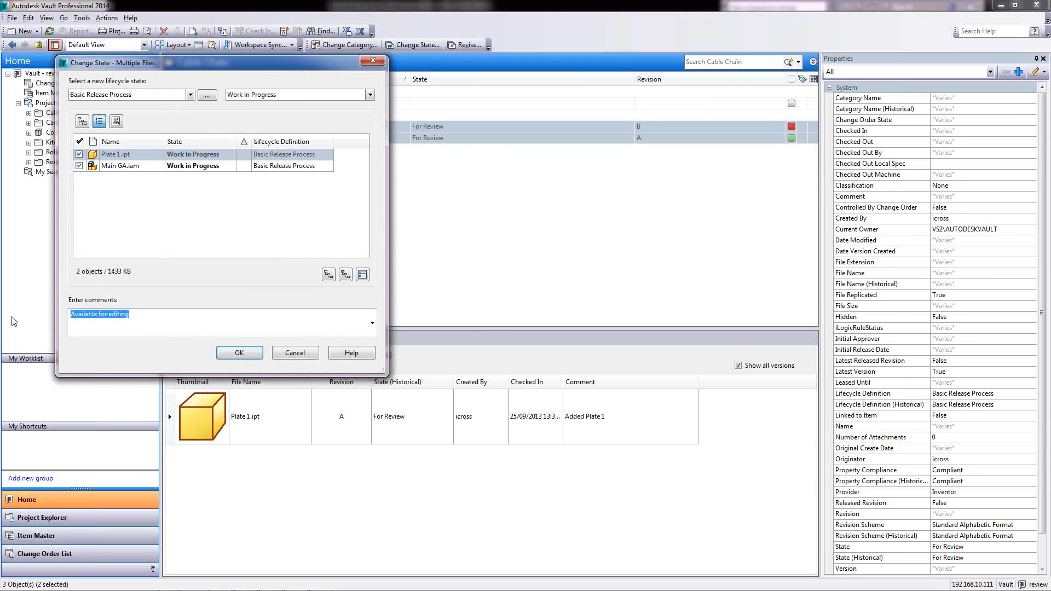
pyautogui.write('Change Material of plate.1 to stainless steel')
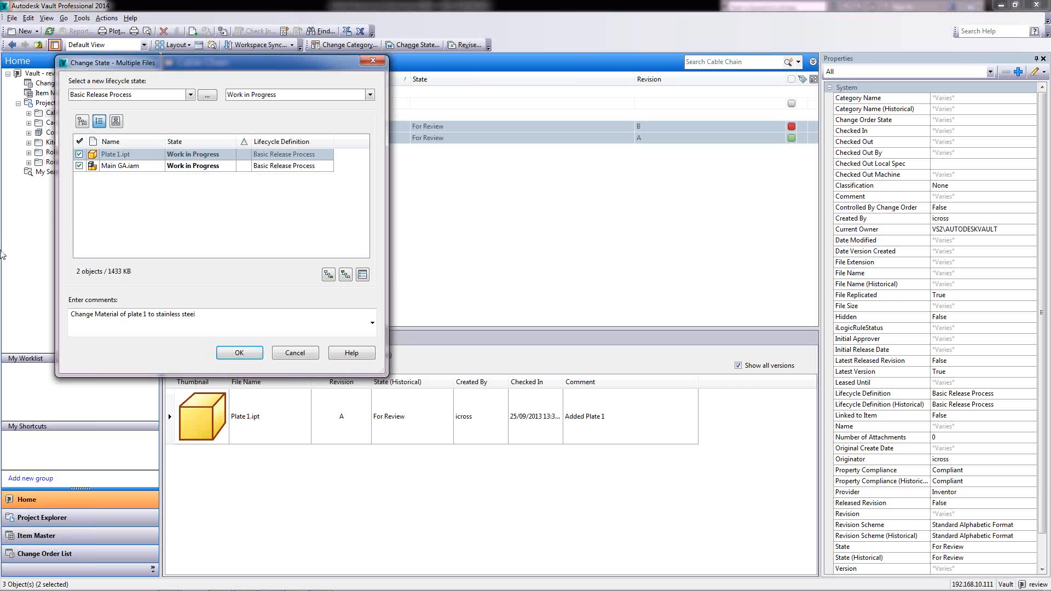
pyautogui.click(244, 357)
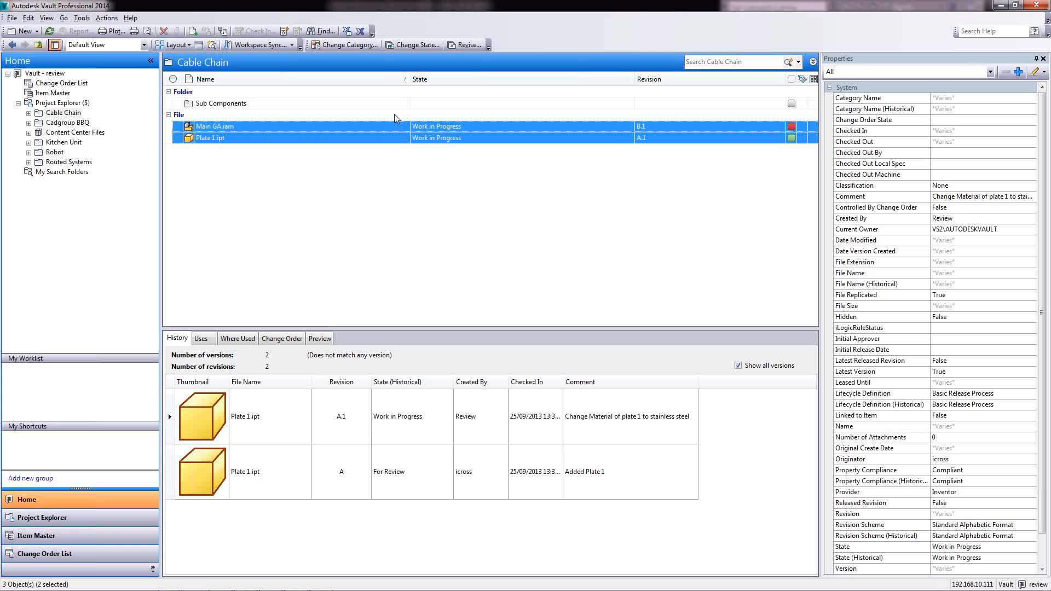
pyautogui.click(13, 19)
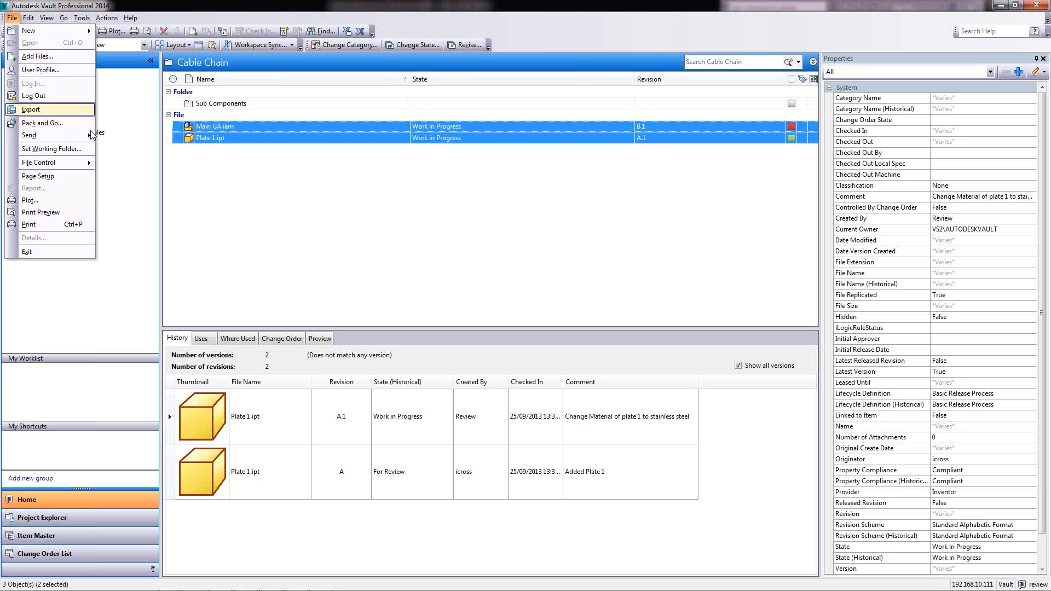
pyautogui.click(130, 236)
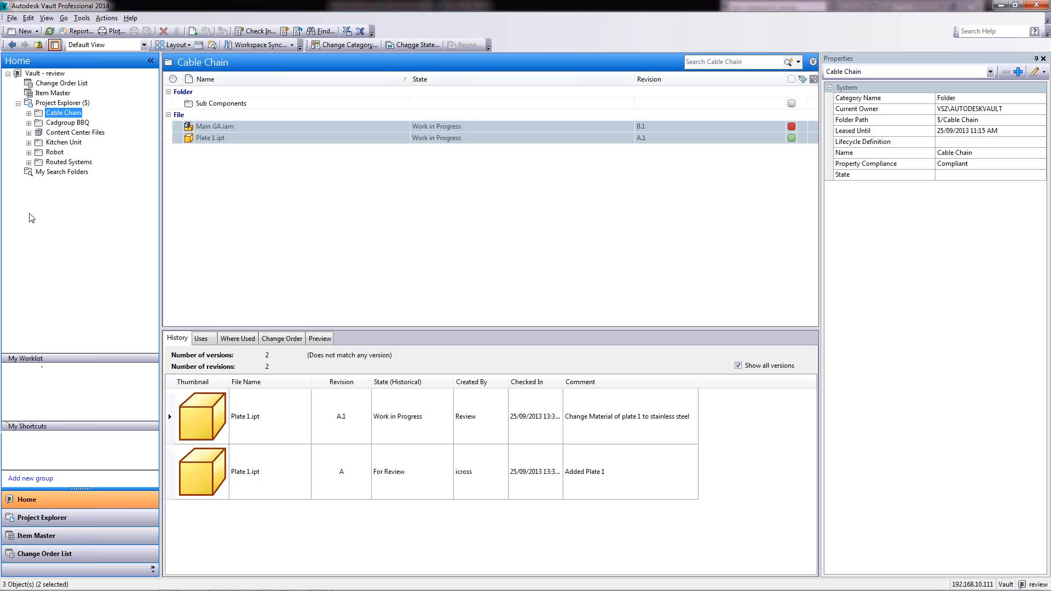
pyautogui.click(13, 19)
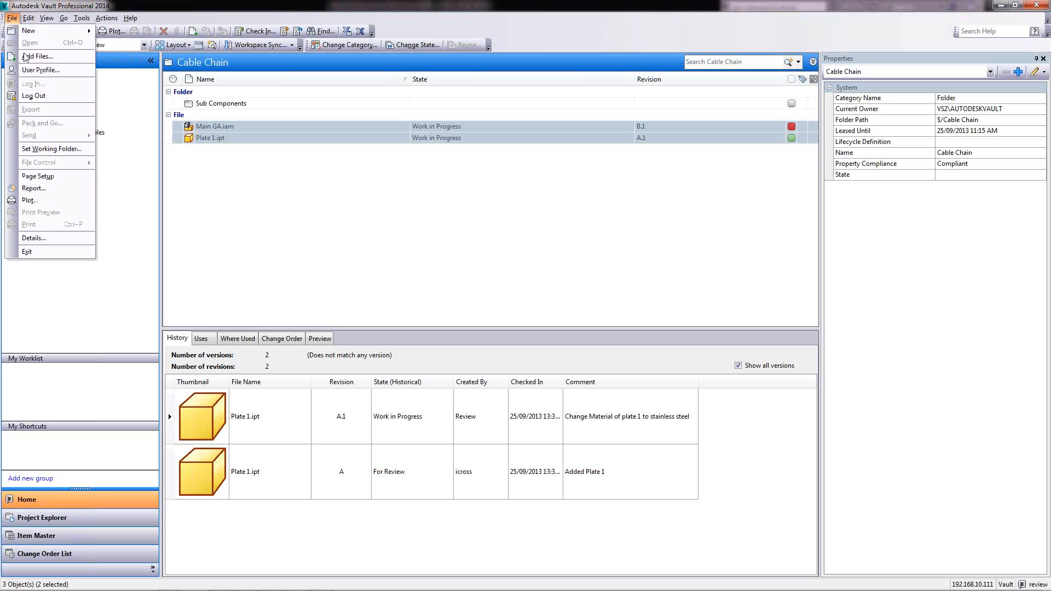
# Log out and sign back in with another user's name and password
pyautogui.click(43, 95)
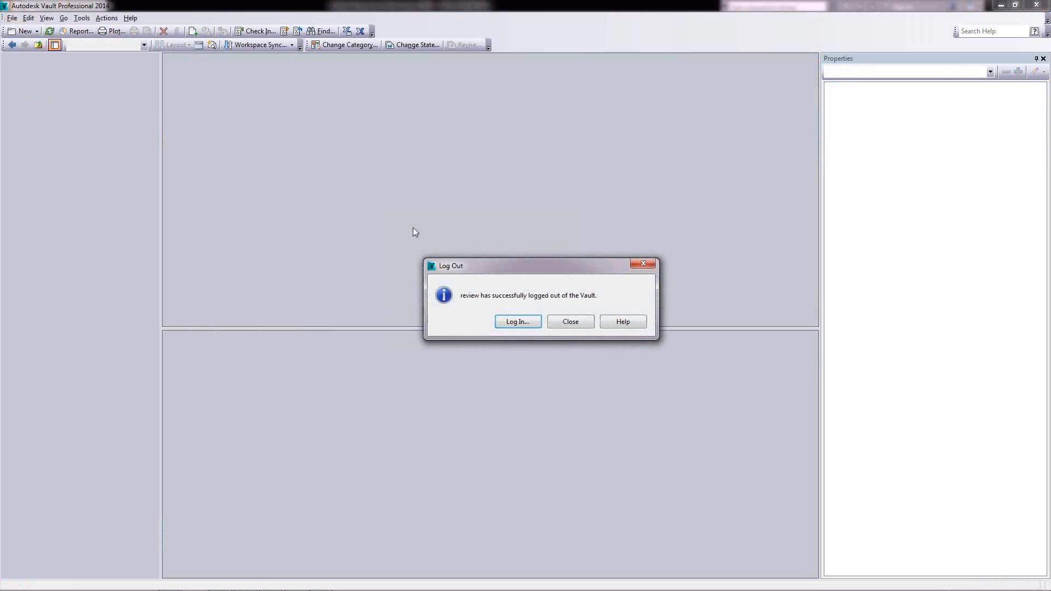
pyautogui.click(509, 322)
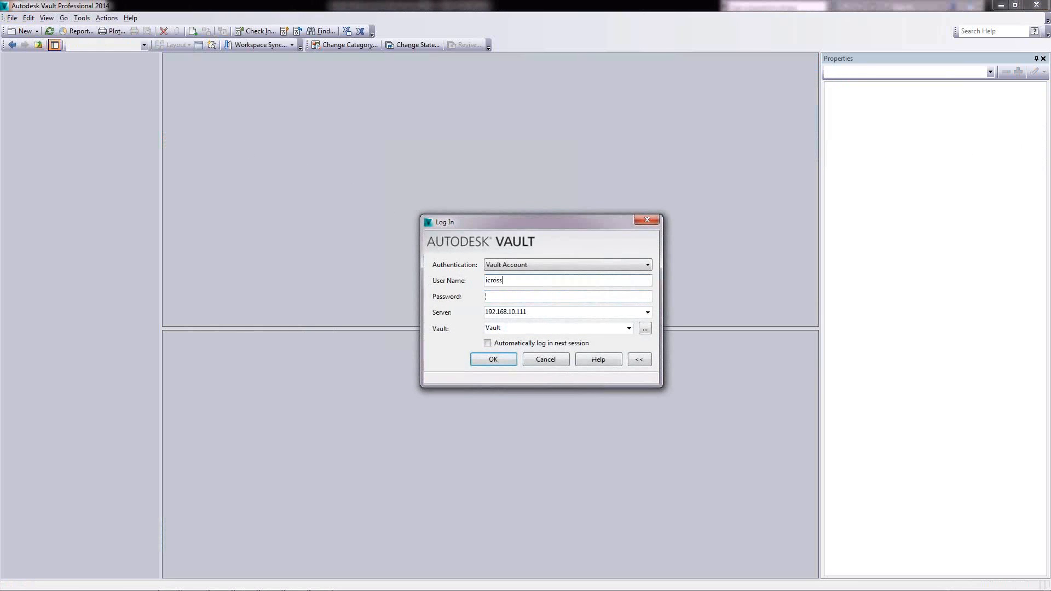
pyautogui.press('Tab')
pyautogui.write('•••••')
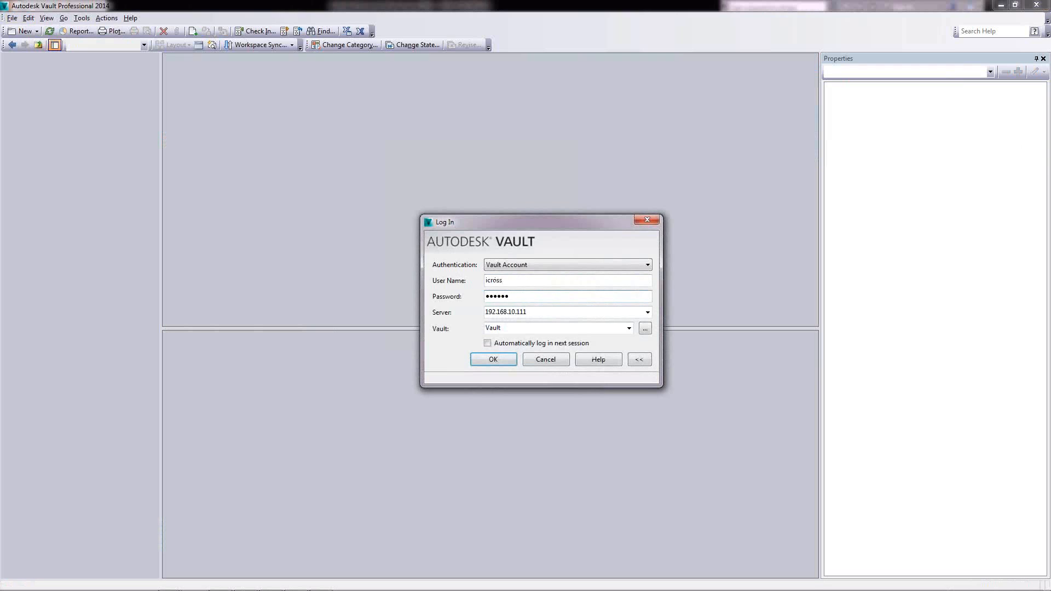
pyautogui.press('Return')
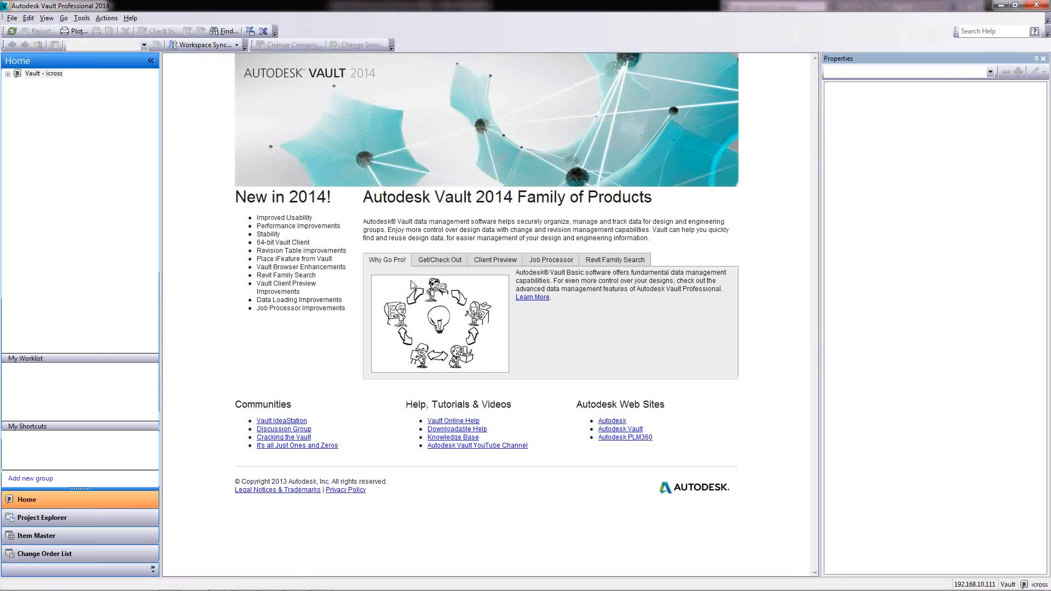
# Open the Cable Chain folder, select Plate 1.ipt, and bring up Inventor's Vault commands
pyautogui.click(7, 73)
pyautogui.click(18, 102)
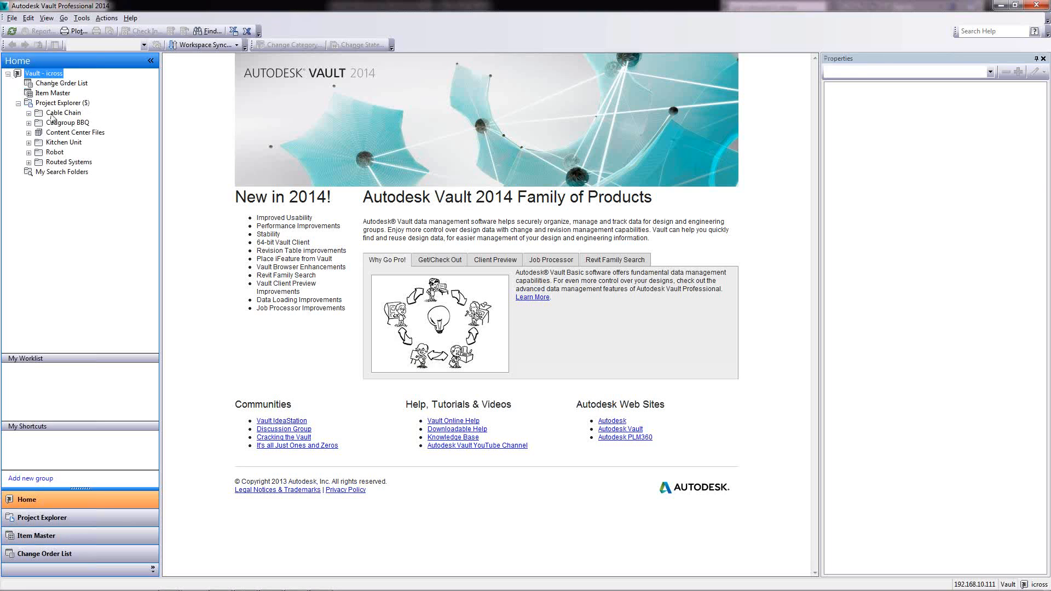
pyautogui.click(48, 113)
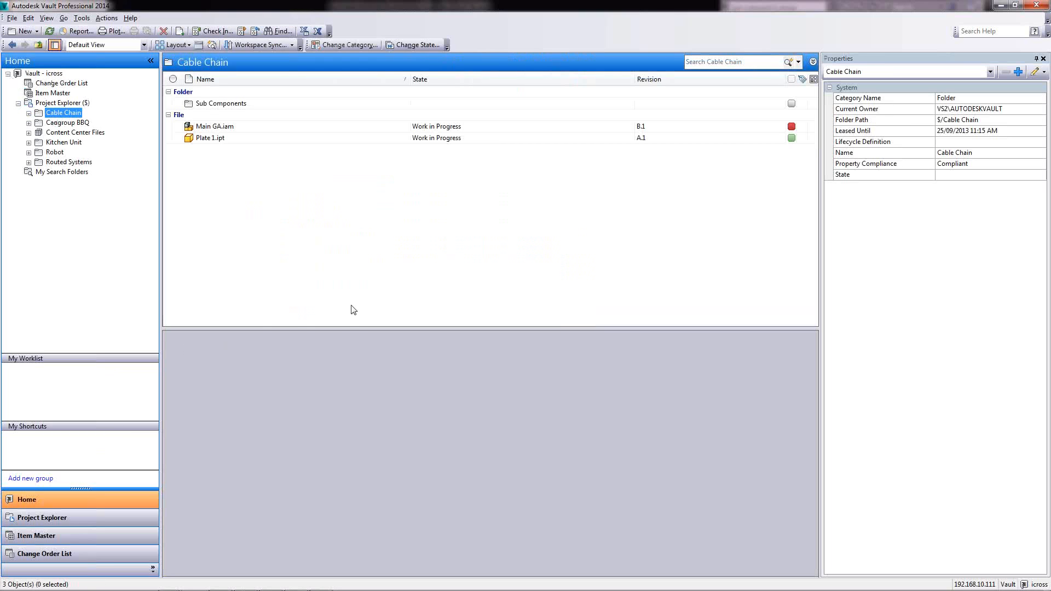
pyautogui.click(442, 141)
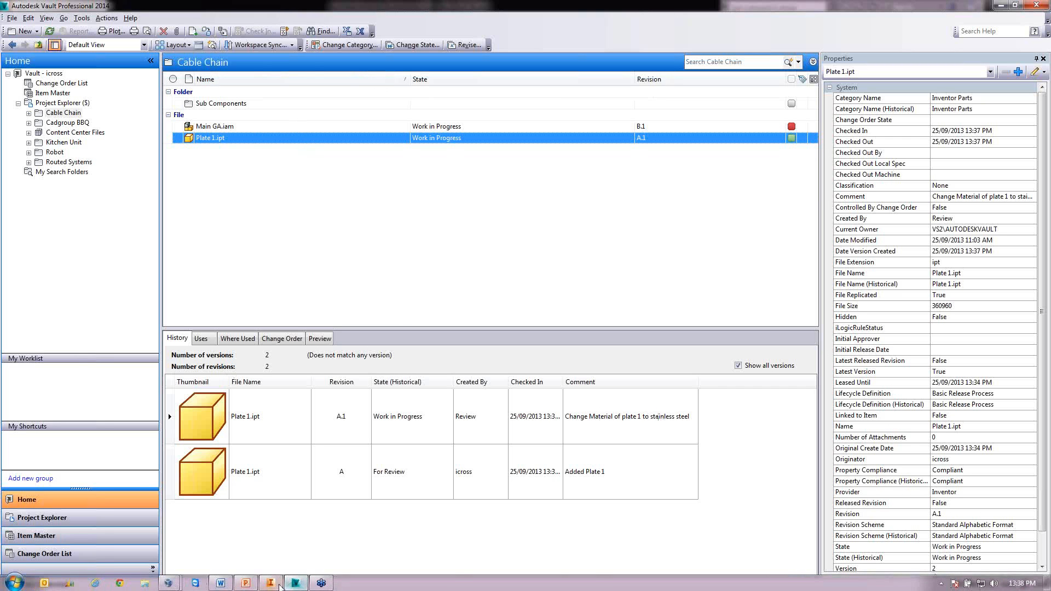
pyautogui.click(276, 584)
pyautogui.click(106, 18)
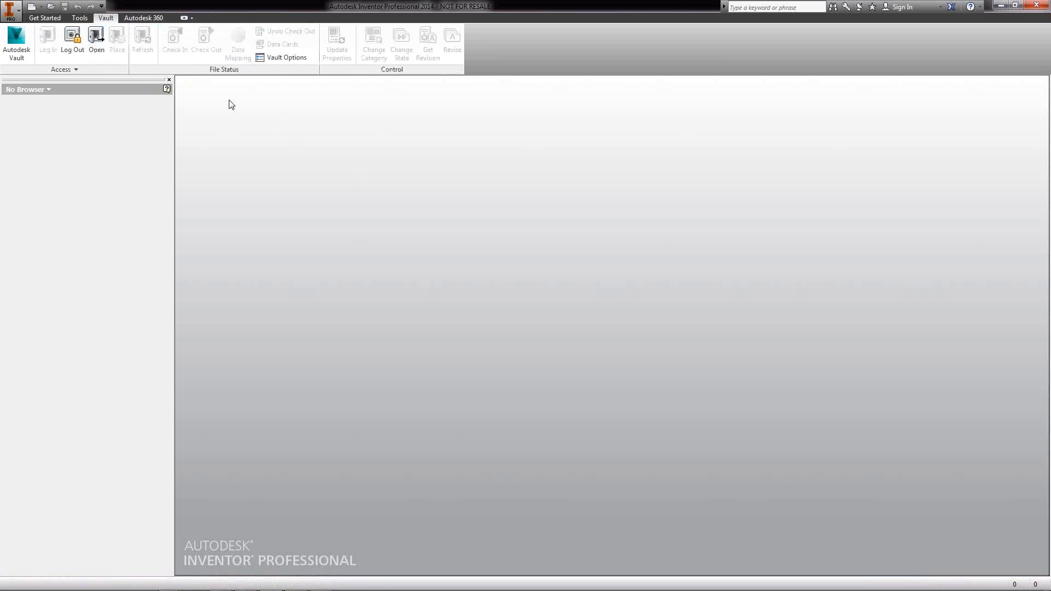
# Open Main GA.iam from the vault, checking it out and updating properties for all files
pyautogui.click(102, 37)
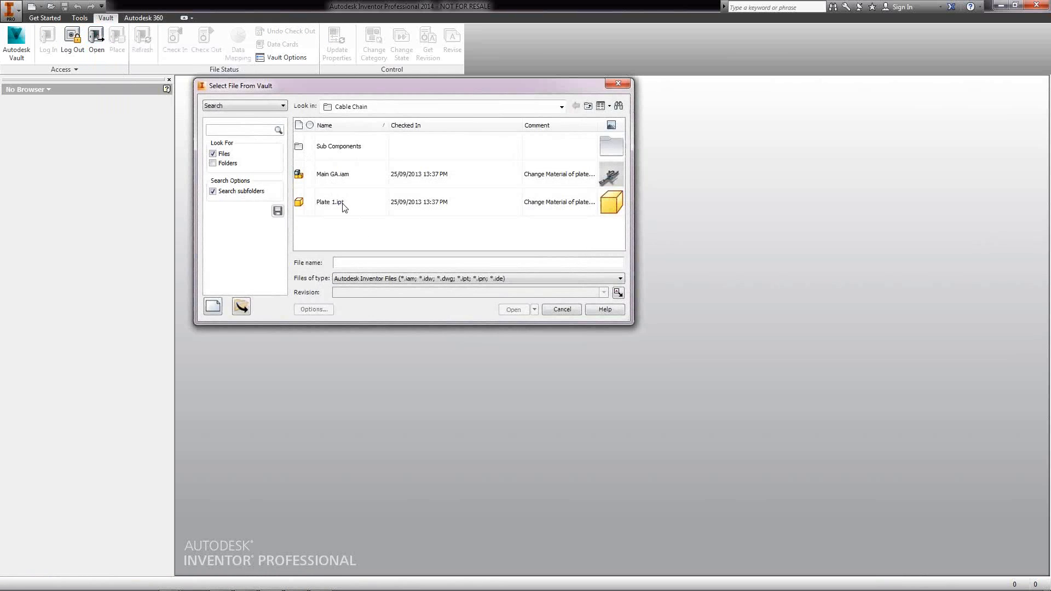
pyautogui.click(335, 177)
pyautogui.click(515, 310)
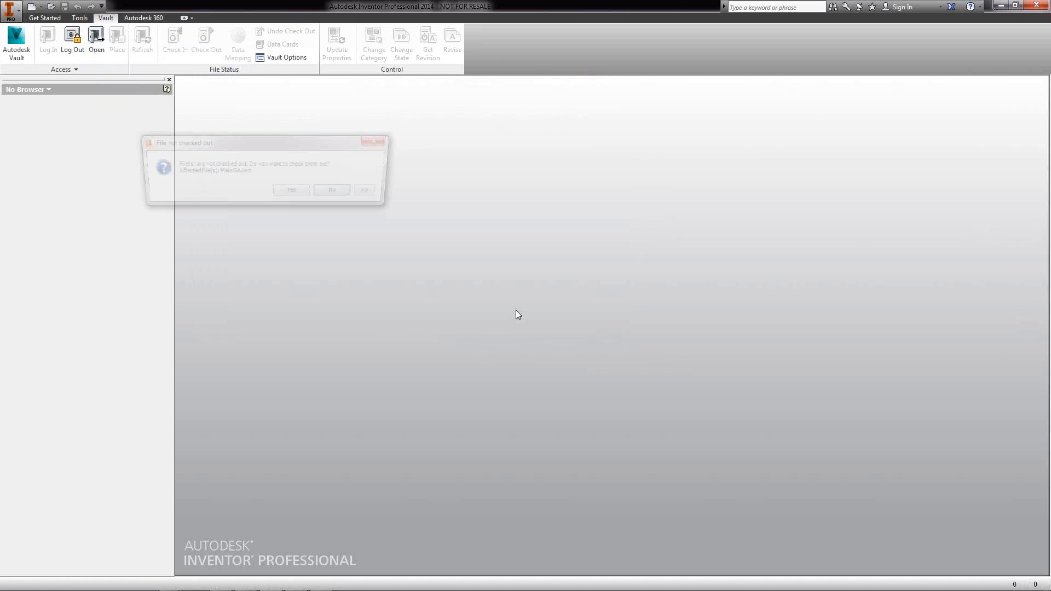
pyautogui.click(293, 194)
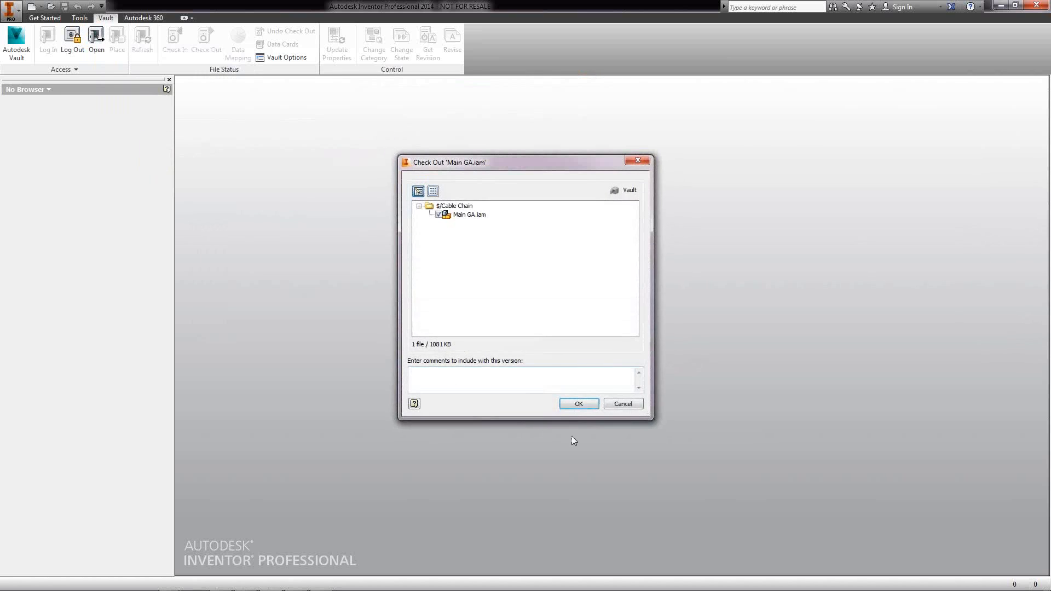
pyautogui.click(577, 404)
pyautogui.click(243, 192)
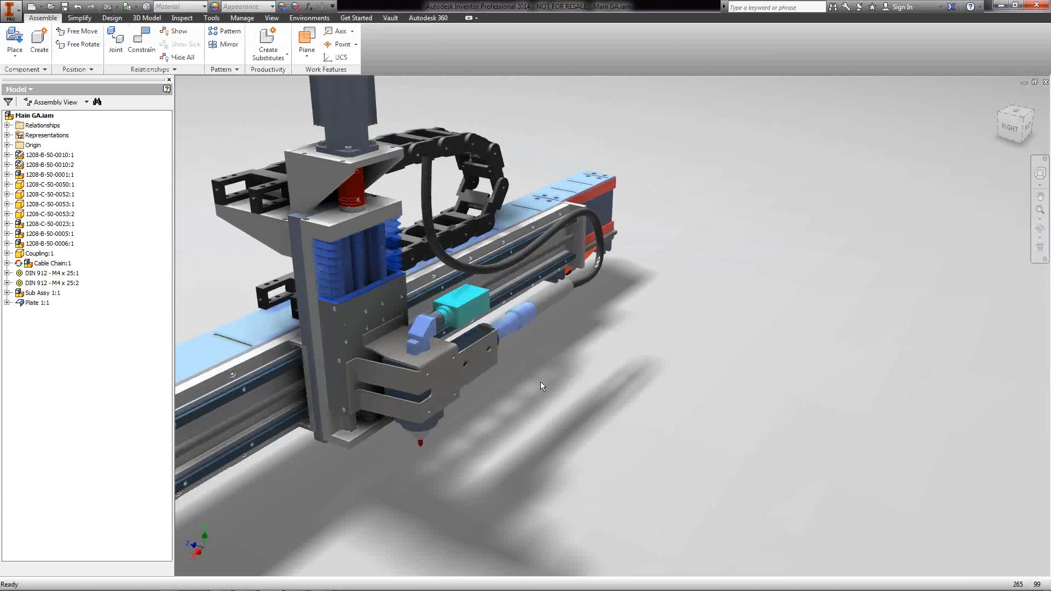
pyautogui.moveTo(486, 392); pyautogui.dragTo(678, 437, button='middle')
pyautogui.rightClick(36, 302)
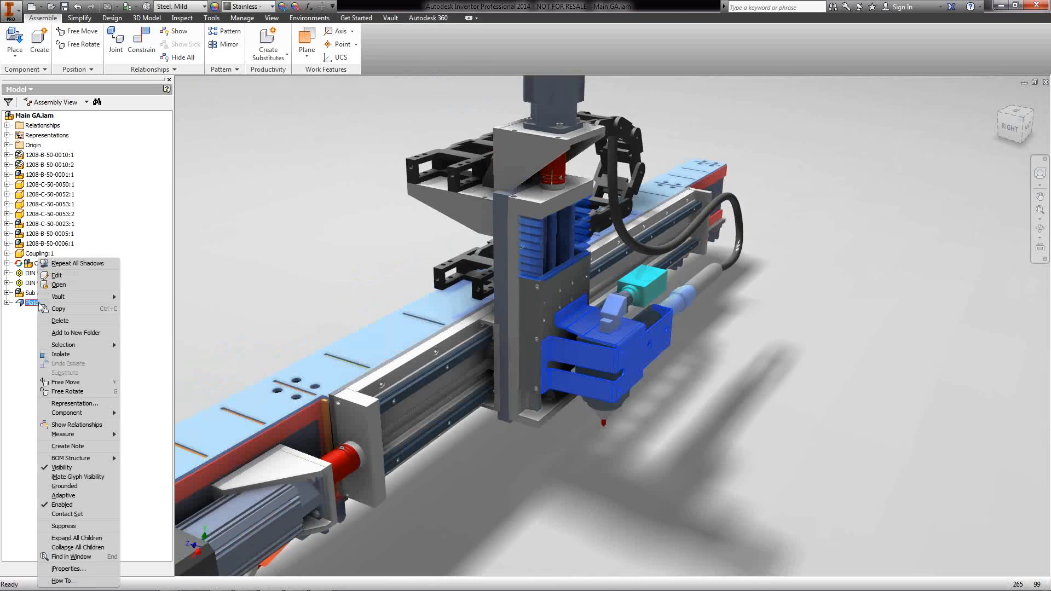
# Open Plate 1 separately and check it out from the vault, updating properties for all files
pyautogui.click(67, 284)
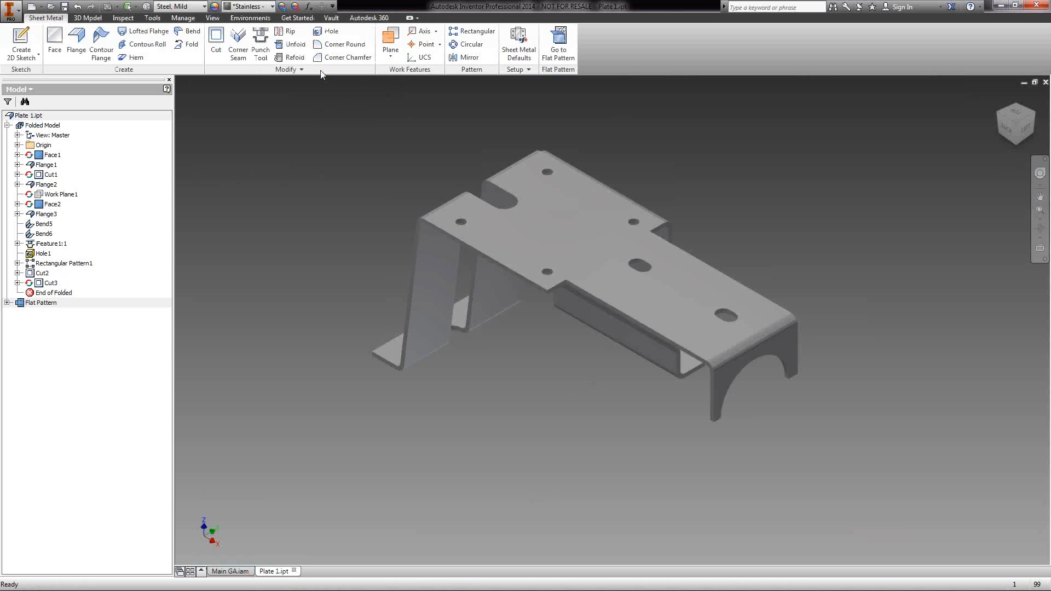
pyautogui.click(331, 17)
pyautogui.click(207, 41)
pyautogui.click(250, 192)
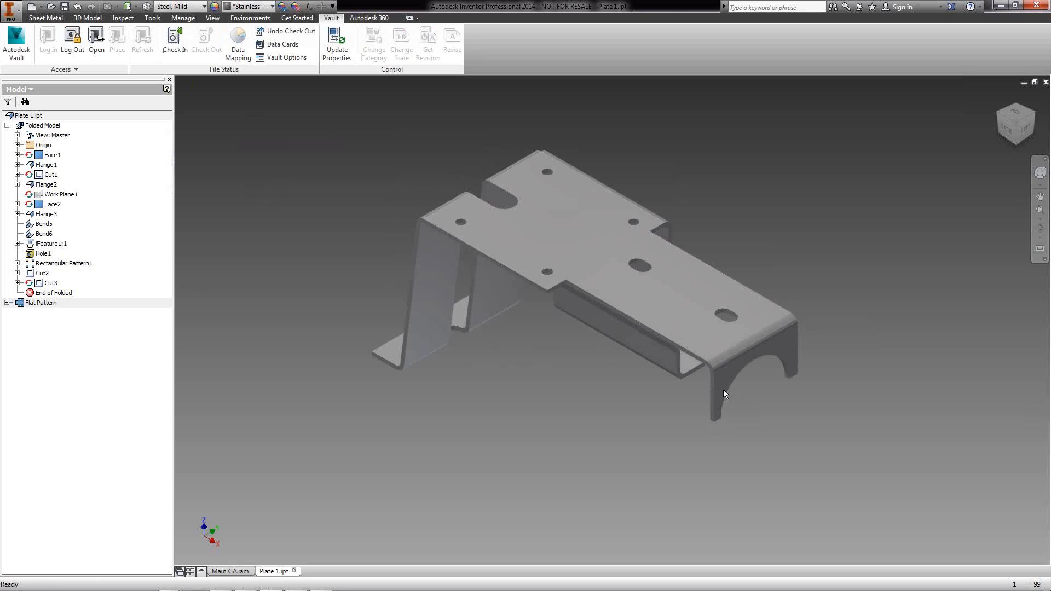
# Change the plate's material from Steel, Mild to Stainless Steel and close the part
pyautogui.click(204, 7)
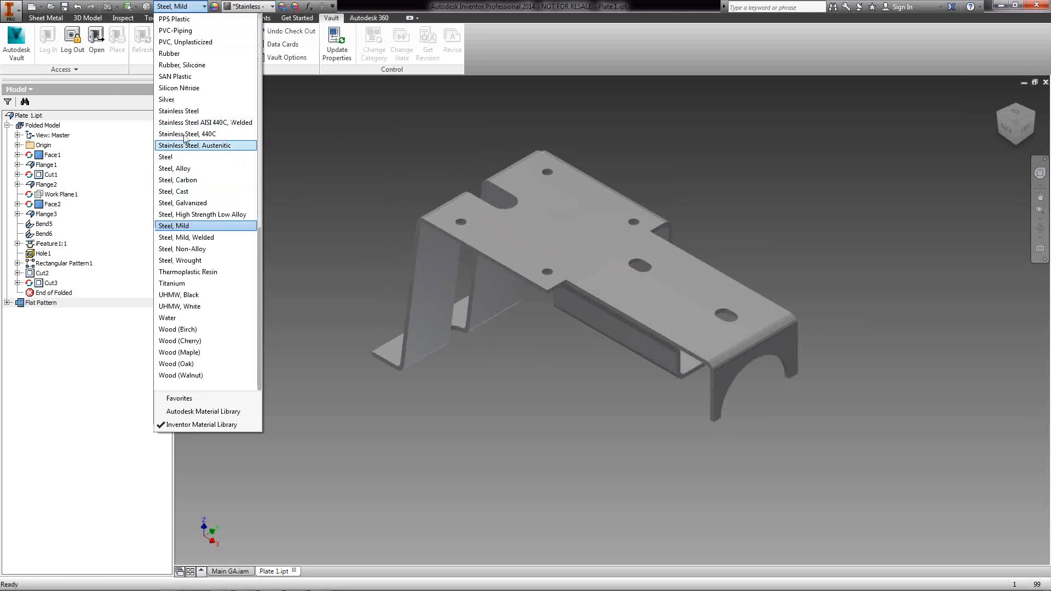
pyautogui.click(180, 111)
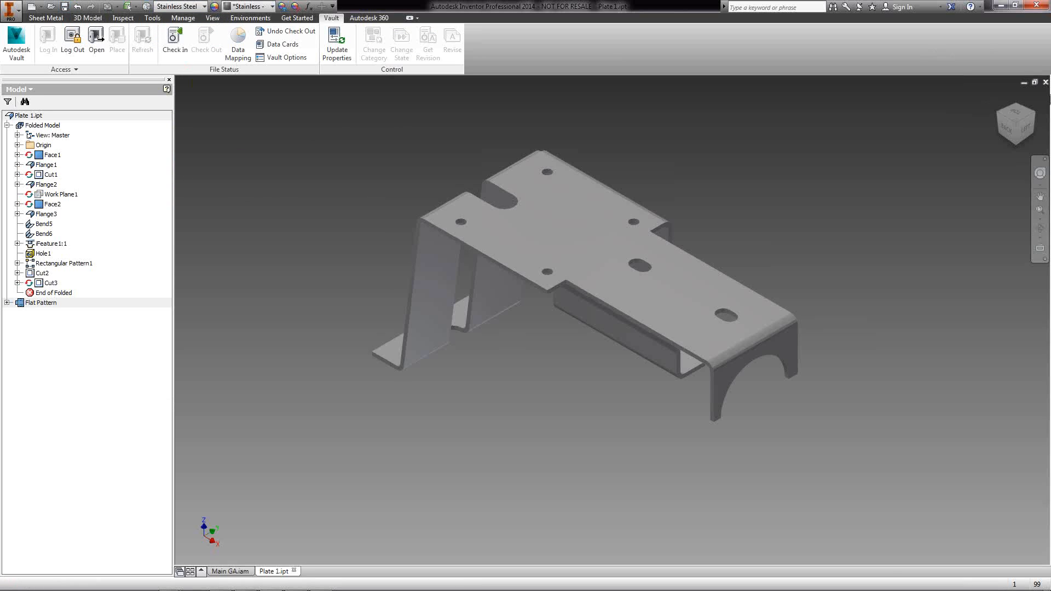
pyautogui.click(1045, 82)
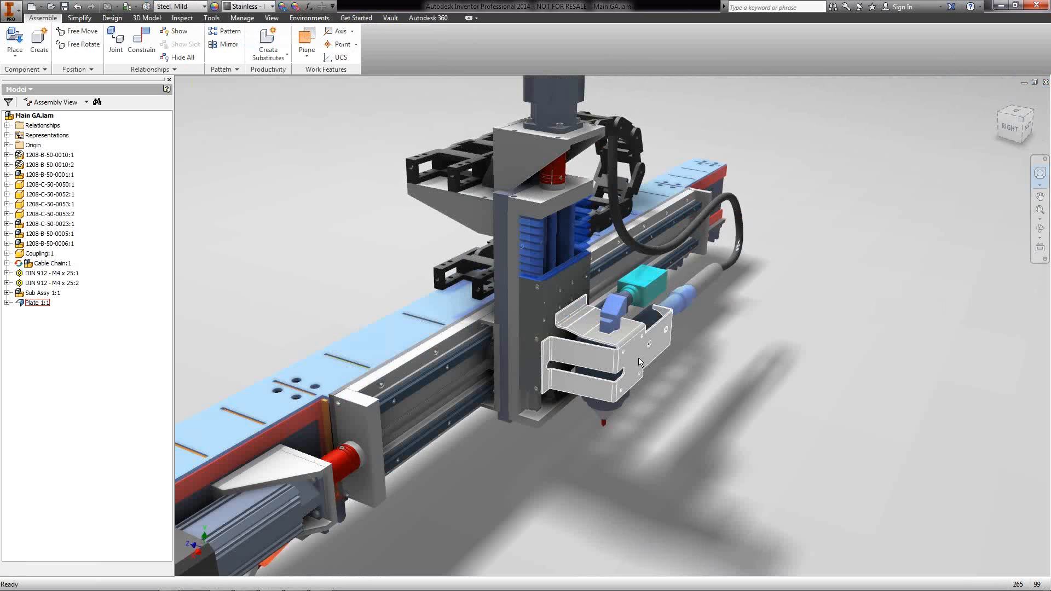
# Check Main GA.iam and Plate 1.ipt into the vault with the comment 'Changed Material to SS'
pyautogui.keyDown('shift'); pyautogui.moveTo(863, 441); pyautogui.dragTo(568, 298, button='middle'); pyautogui.keyUp('shift')
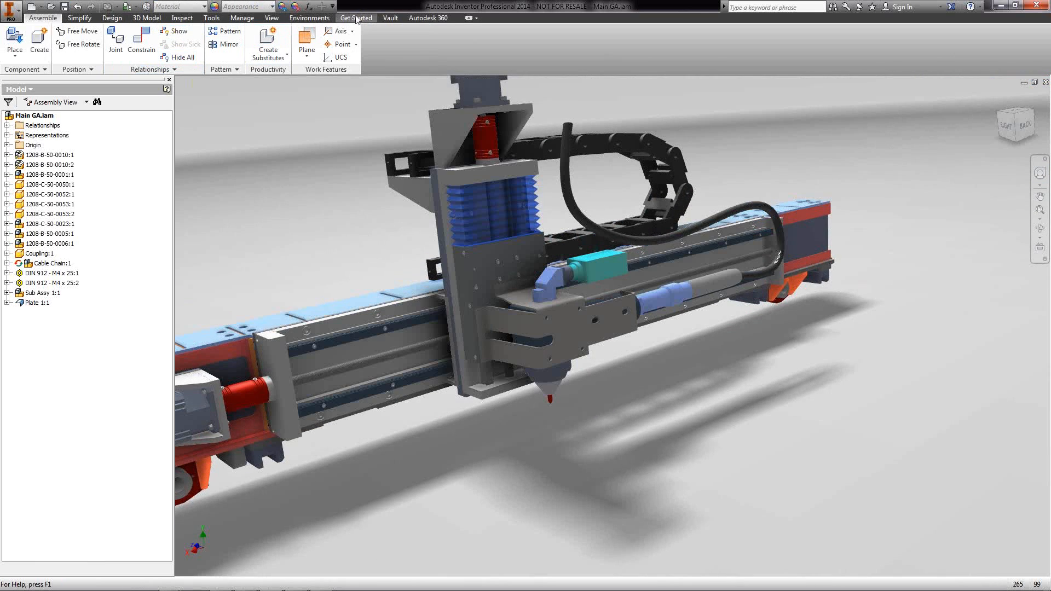
pyautogui.click(391, 18)
pyautogui.click(171, 48)
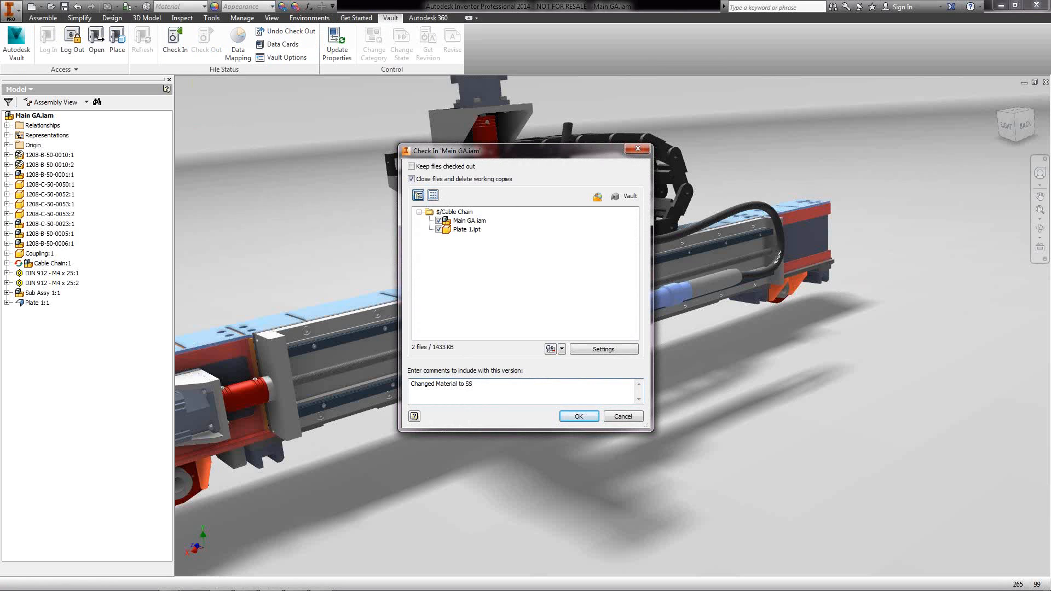
pyautogui.click(578, 416)
pyautogui.click(503, 308)
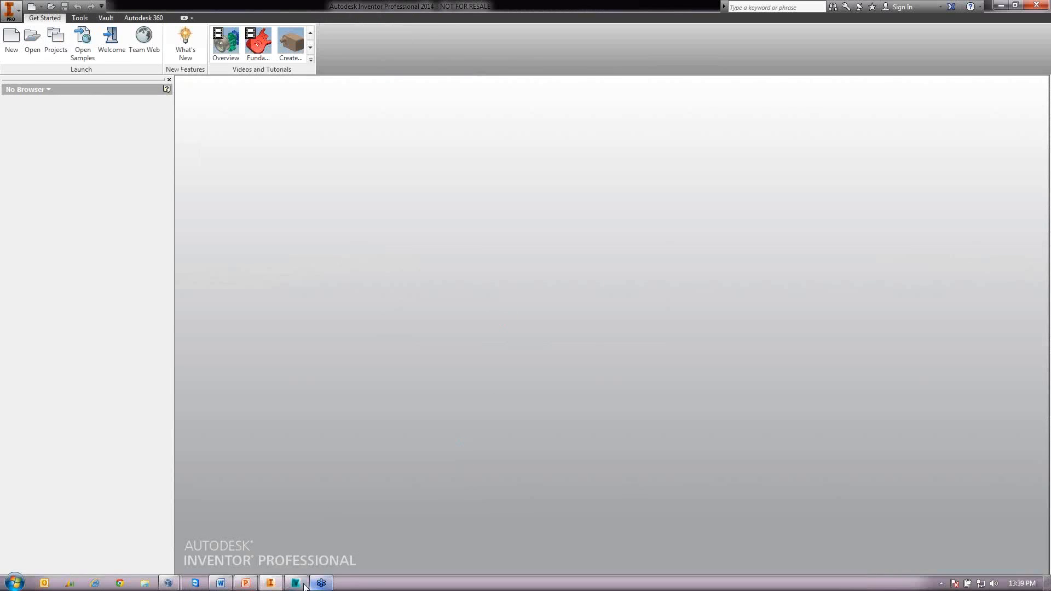
pyautogui.click(296, 583)
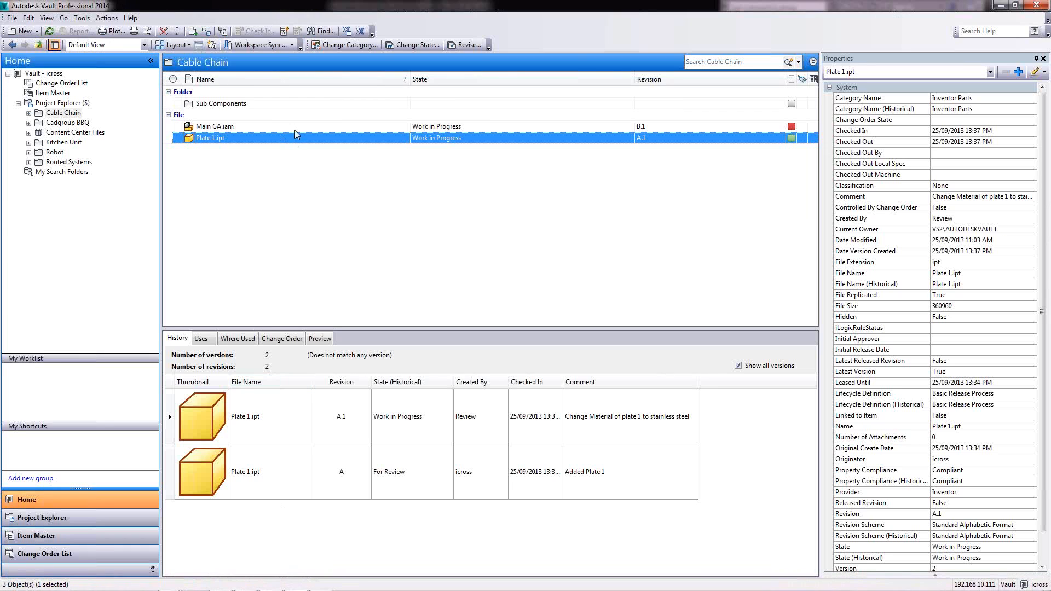
# Refresh the Cable Chain list and select Main GA.iam together with Plate 1.ipt
pyautogui.click(50, 31)
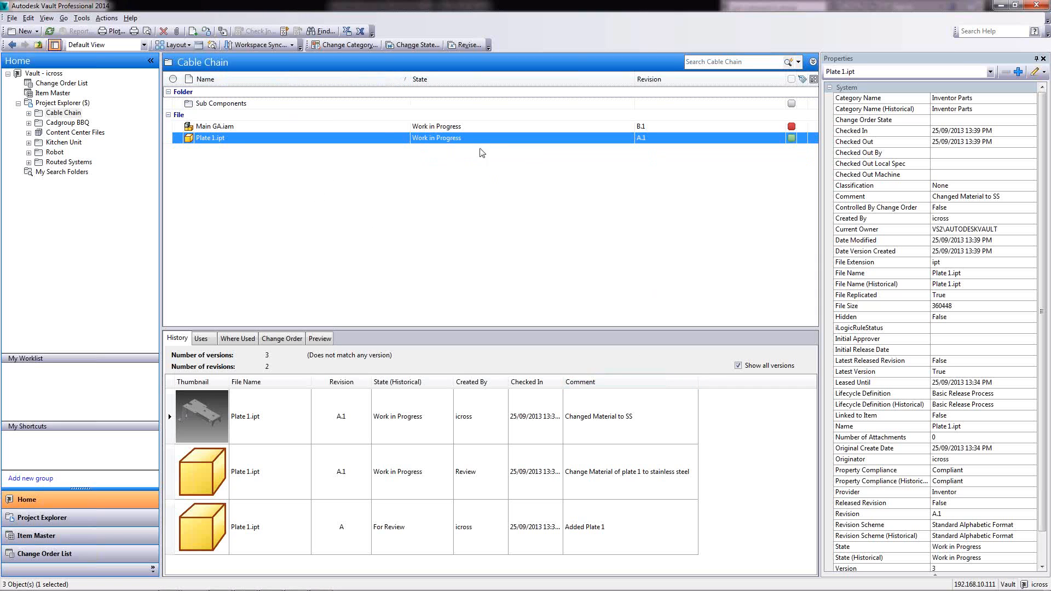
pyautogui.keyDown('ctrl'); pyautogui.click(454, 127); pyautogui.keyUp('ctrl')
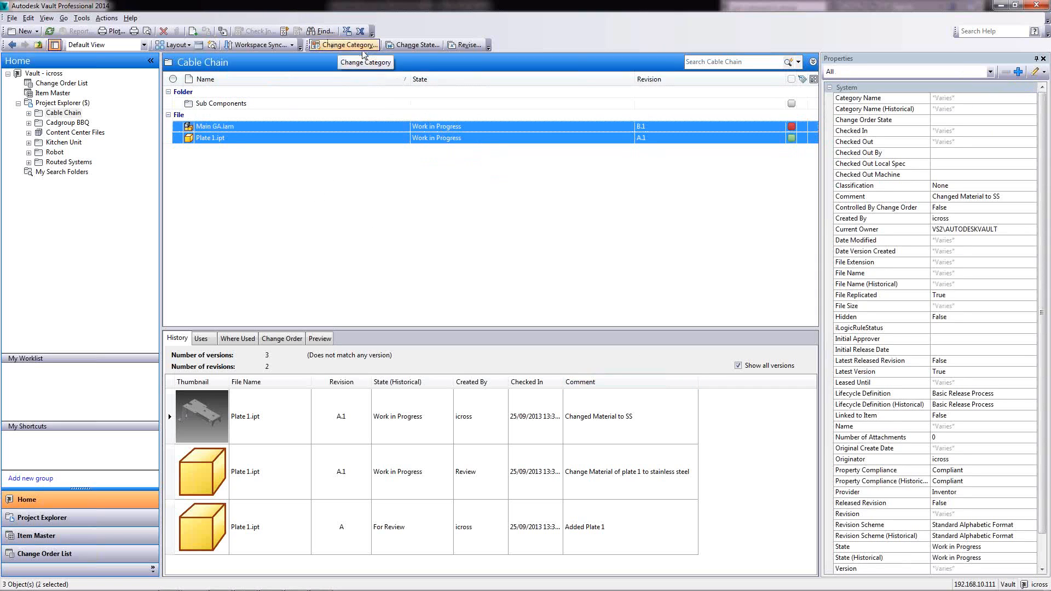
# Cancel the Revise dialog, then change both files to For Review with comment 'changed material please check'
pyautogui.click(464, 45)
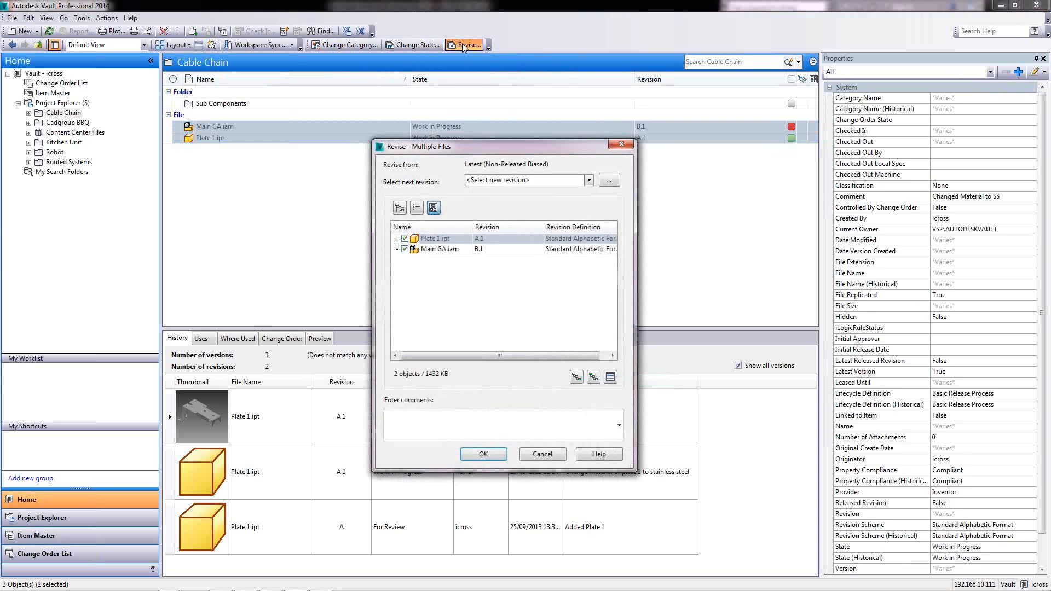
pyautogui.click(621, 144)
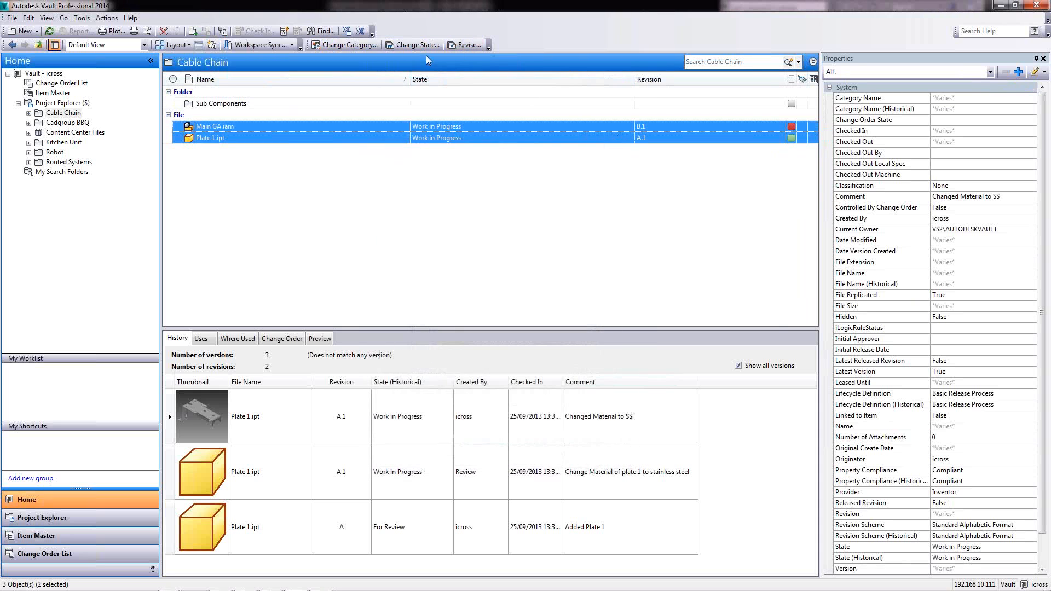
pyautogui.click(418, 45)
pyautogui.click(305, 96)
pyautogui.click(274, 113)
pyautogui.moveTo(170, 316); pyautogui.dragTo(23, 327)
pyautogui.write('chnag')
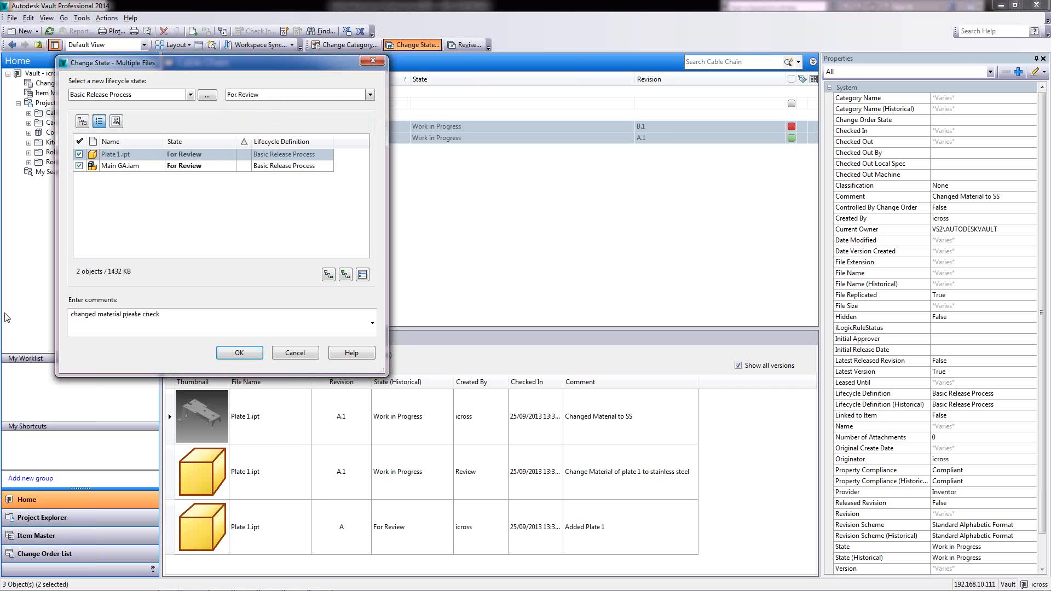
pyautogui.click(234, 352)
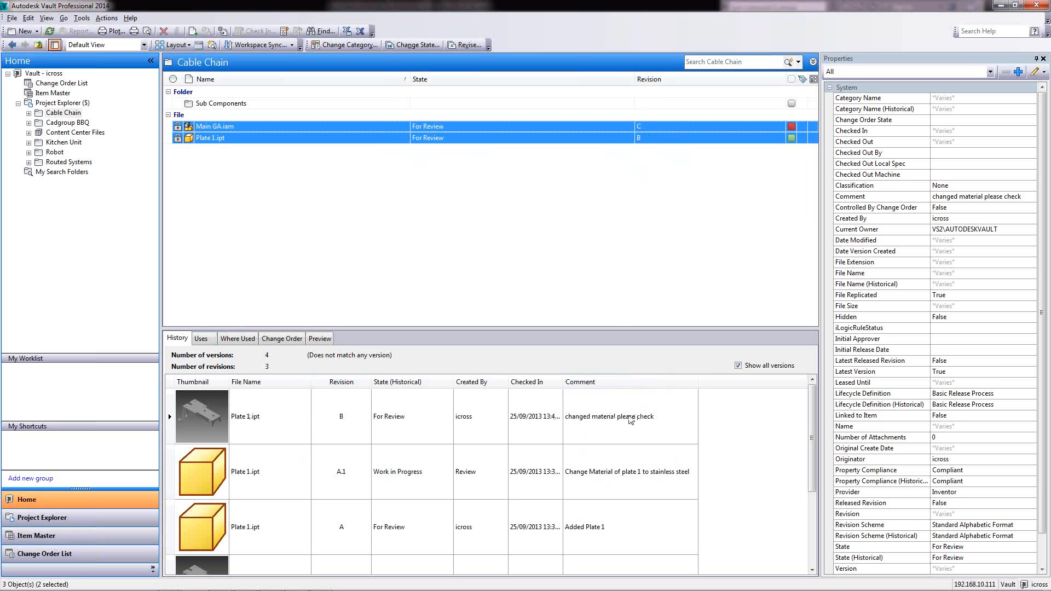
# Log out, sign in with the reviewer's credentials, and open Project Explorer > Cable Chain
pyautogui.click(12, 18)
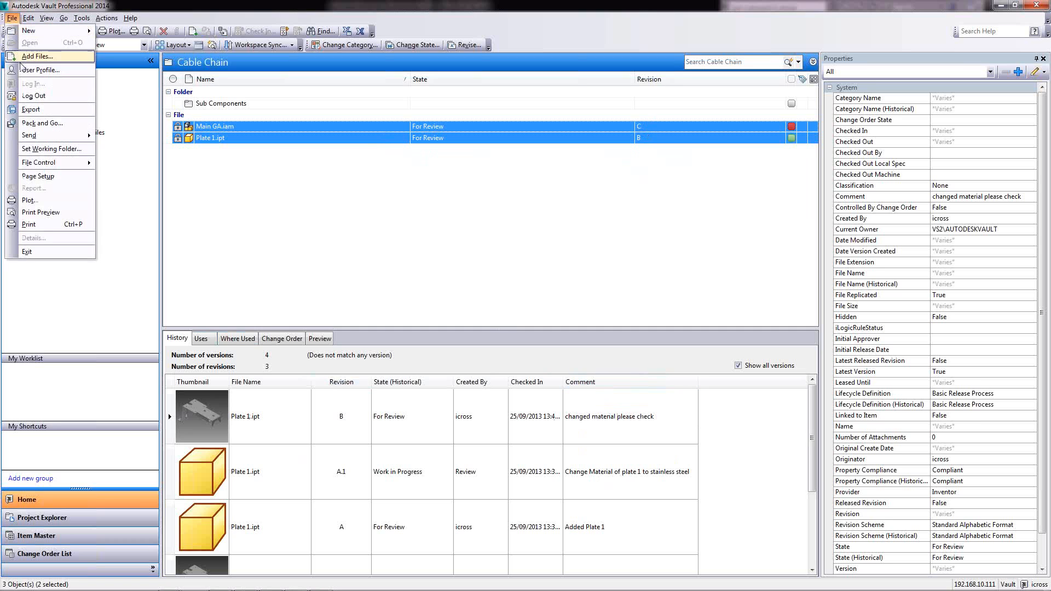
pyautogui.click(24, 110)
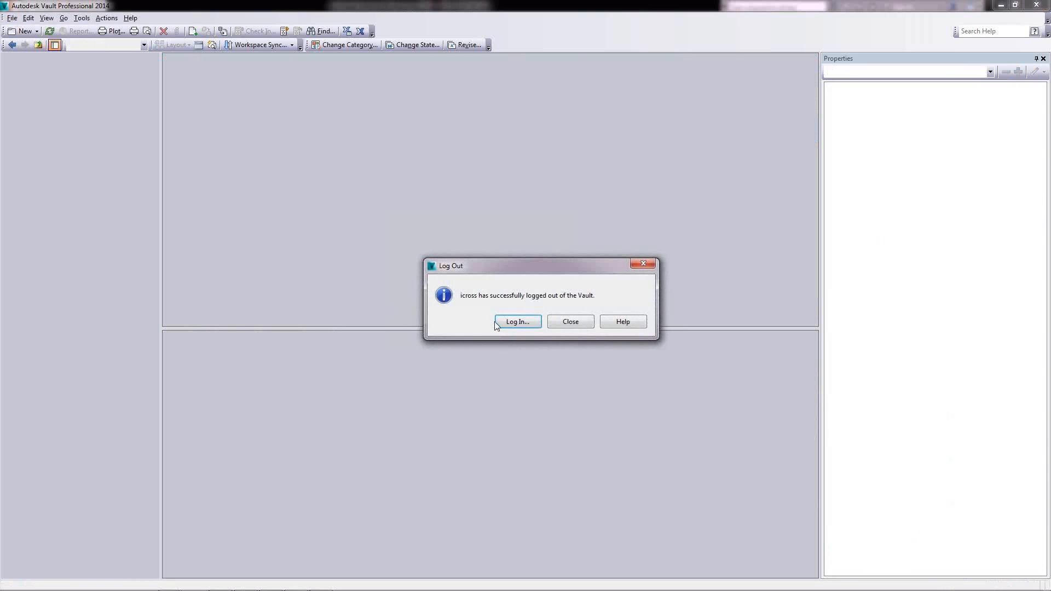
pyautogui.click(509, 322)
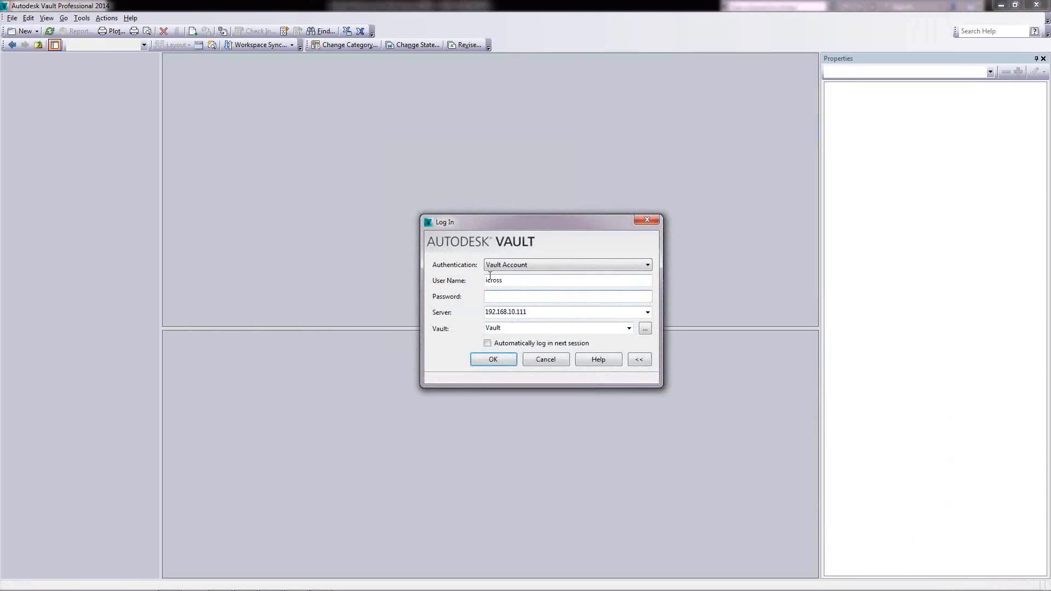
pyautogui.doubleClick(510, 280)
pyautogui.write('review')
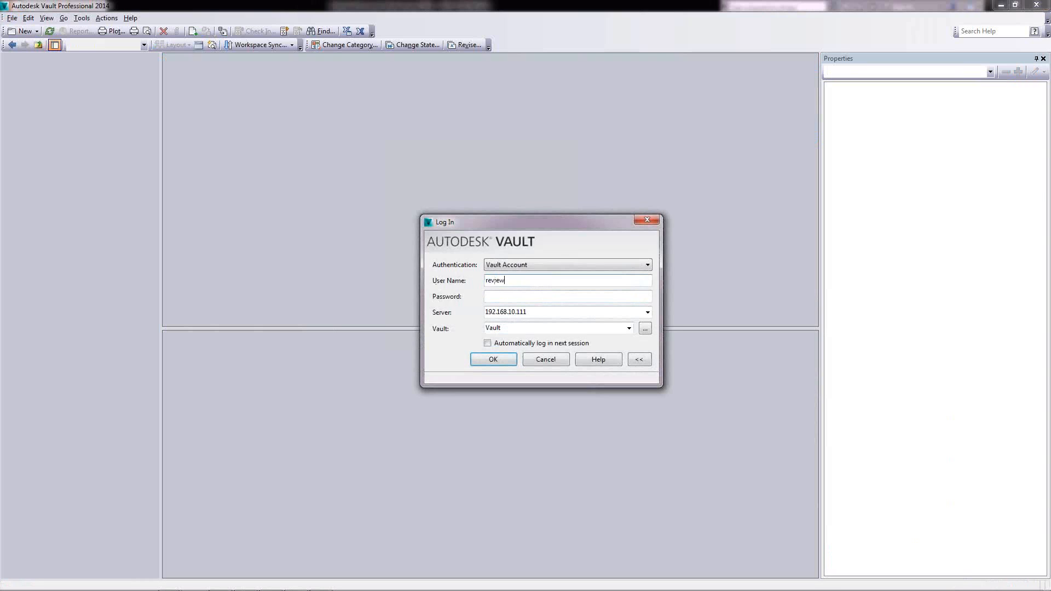
pyautogui.press('Tab')
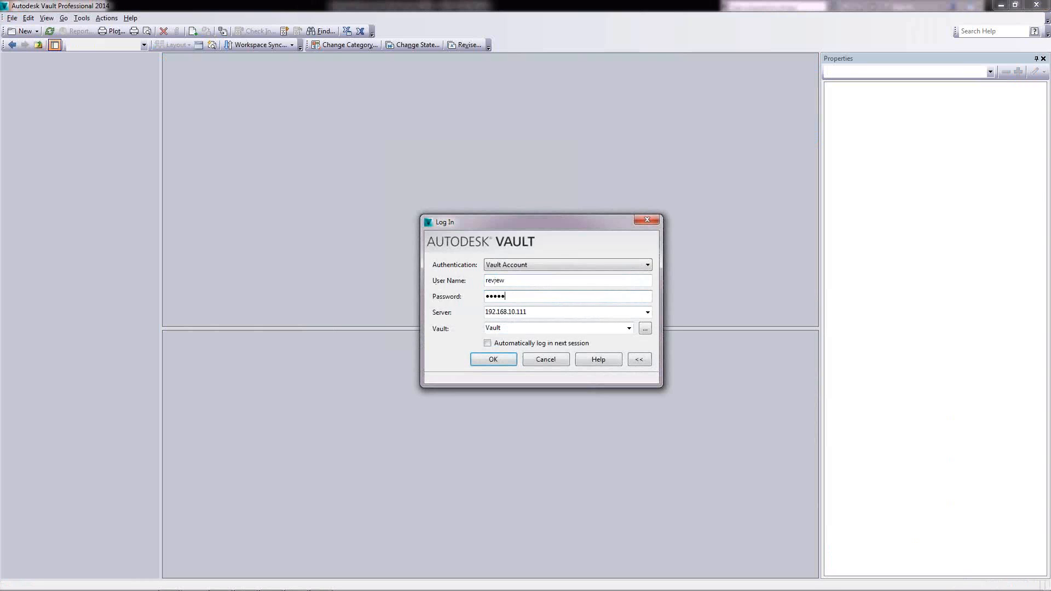
pyautogui.click(485, 361)
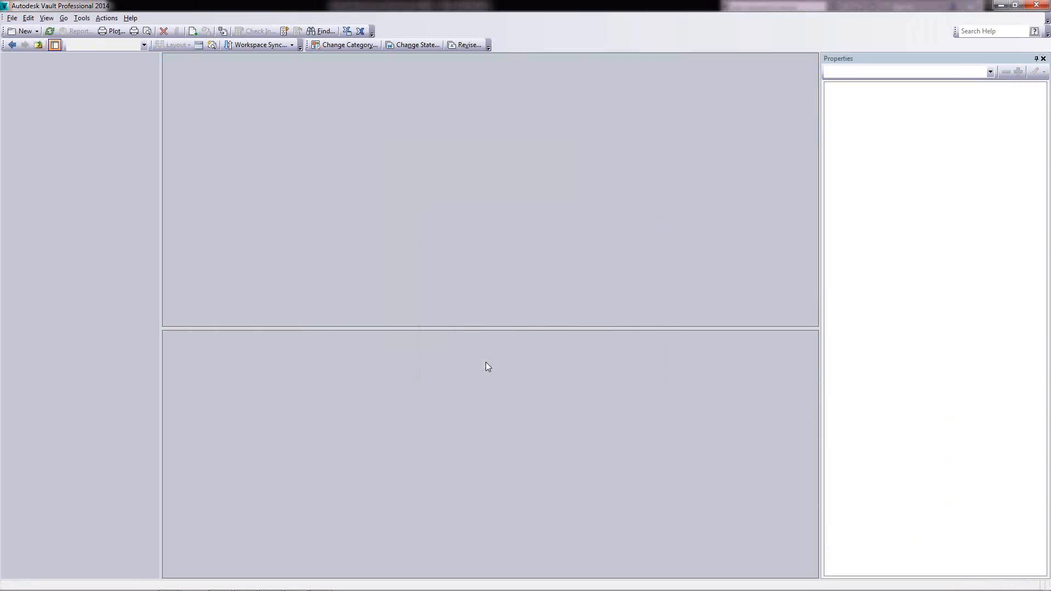
pyautogui.doubleClick(16, 73)
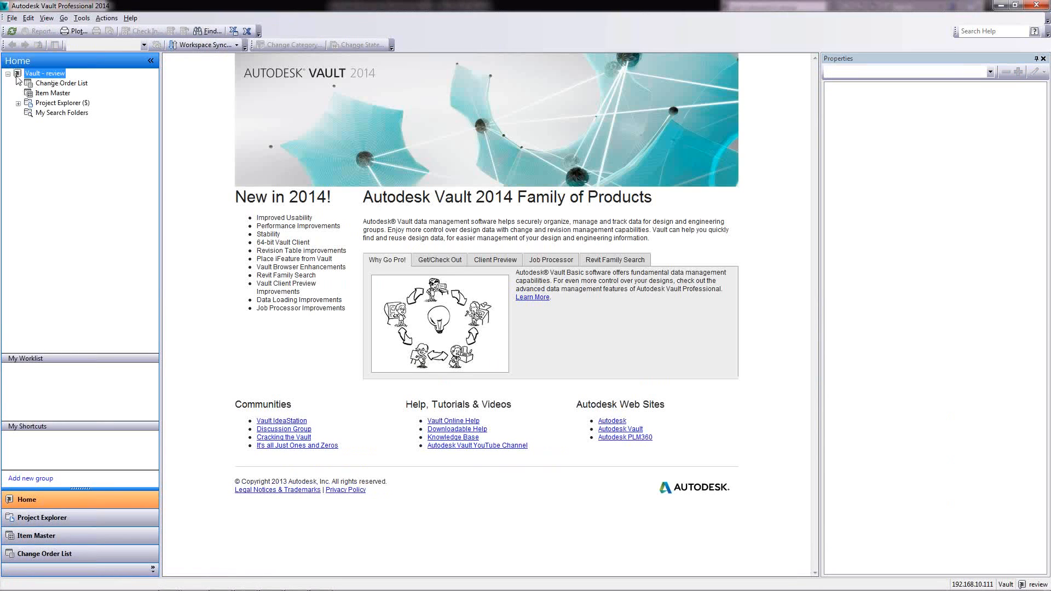
pyautogui.click(18, 104)
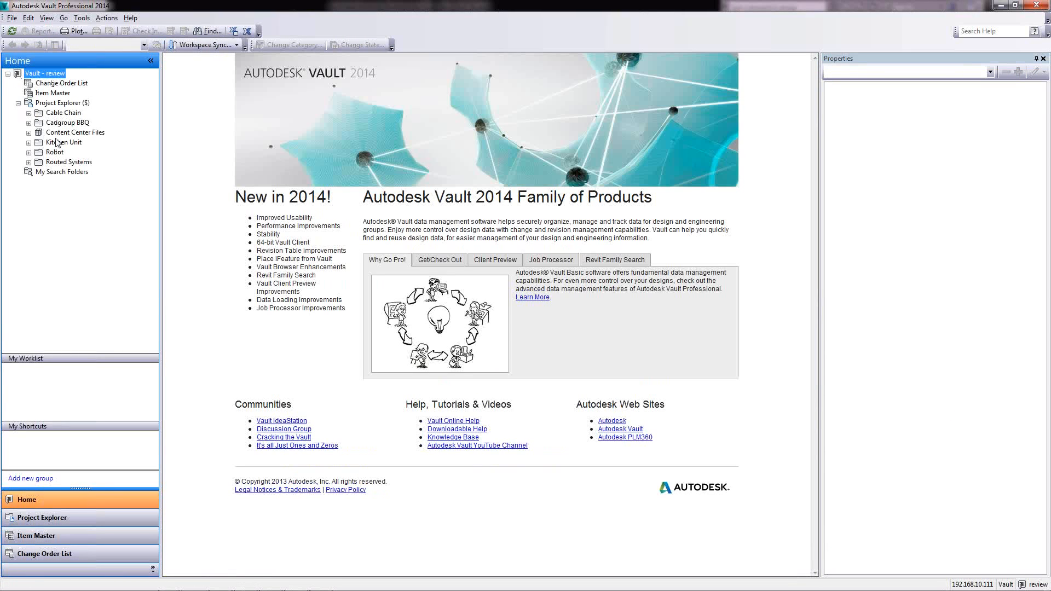
pyautogui.click(63, 113)
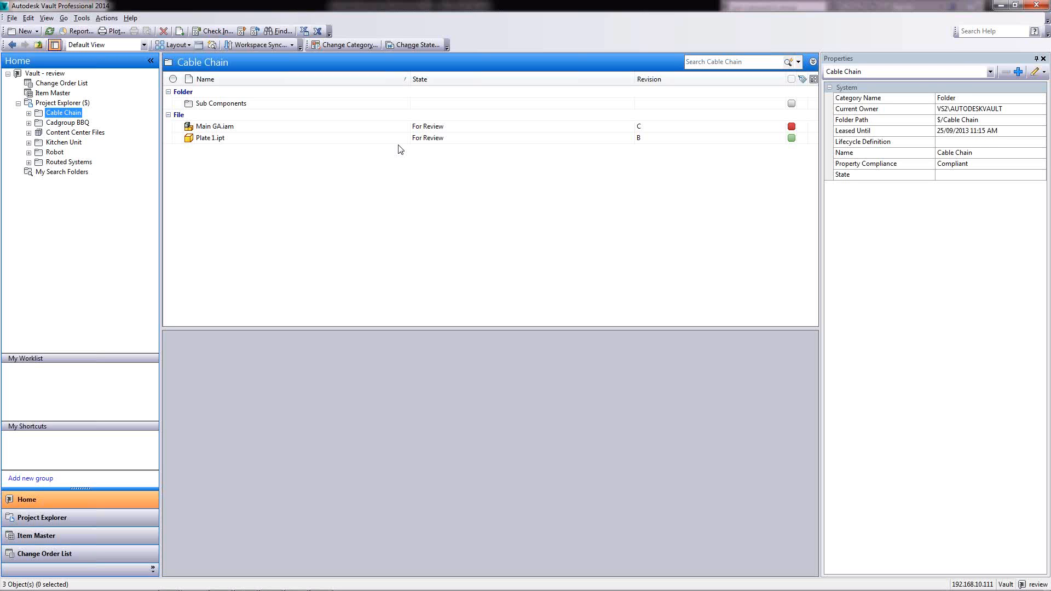
# Request a lifecycle state change of Main GA.iam to Released
pyautogui.click(434, 128)
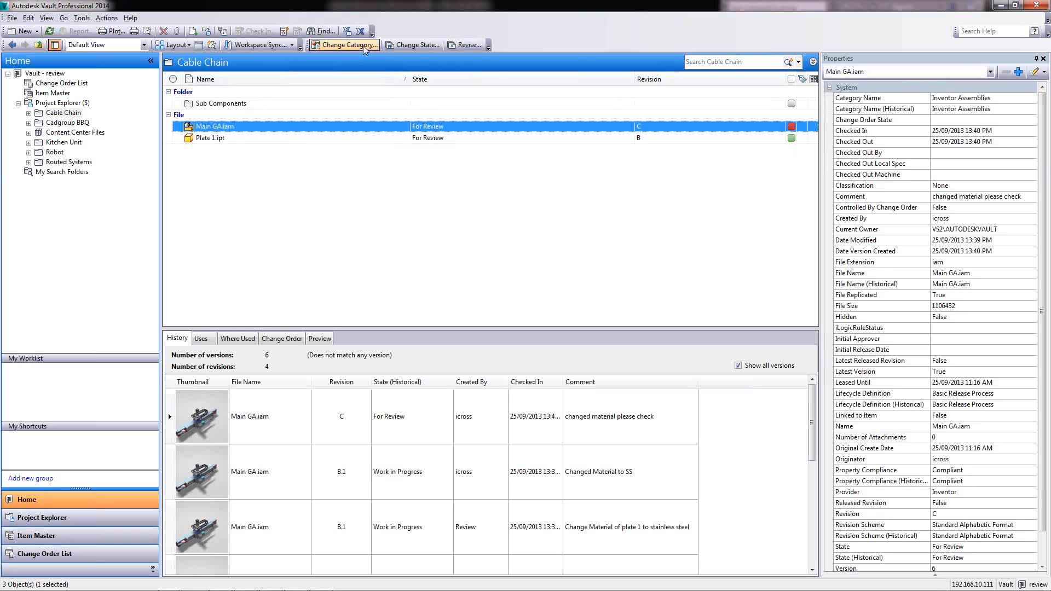
pyautogui.click(413, 46)
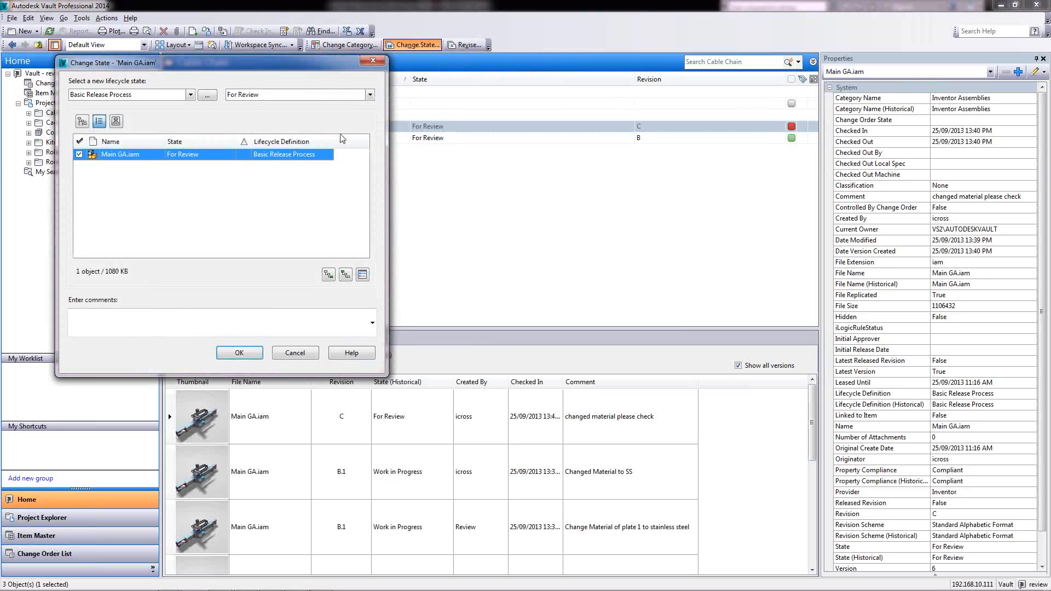
pyautogui.click(324, 97)
pyautogui.click(275, 122)
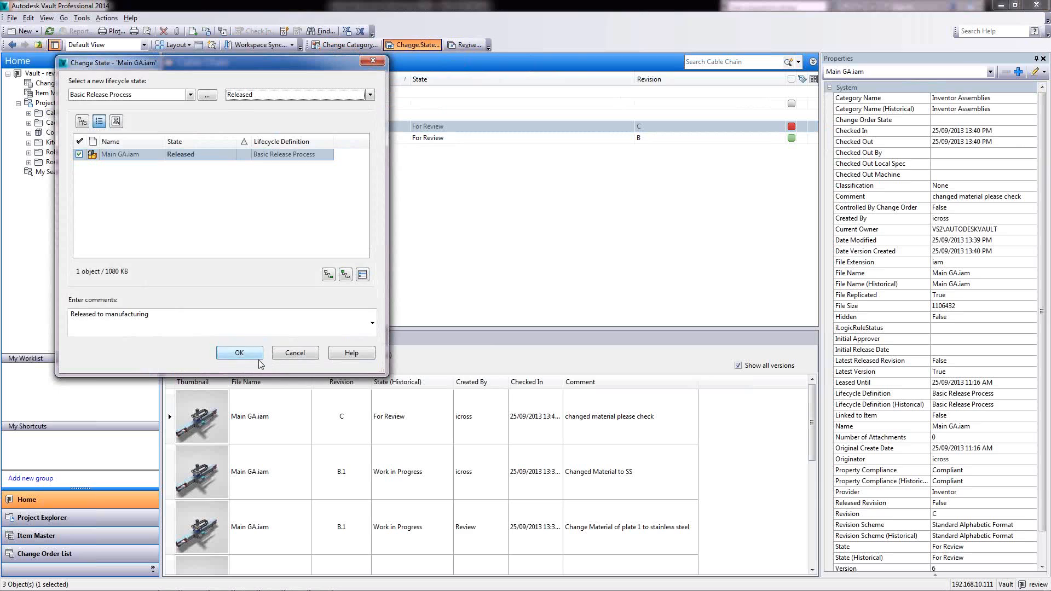
pyautogui.click(239, 354)
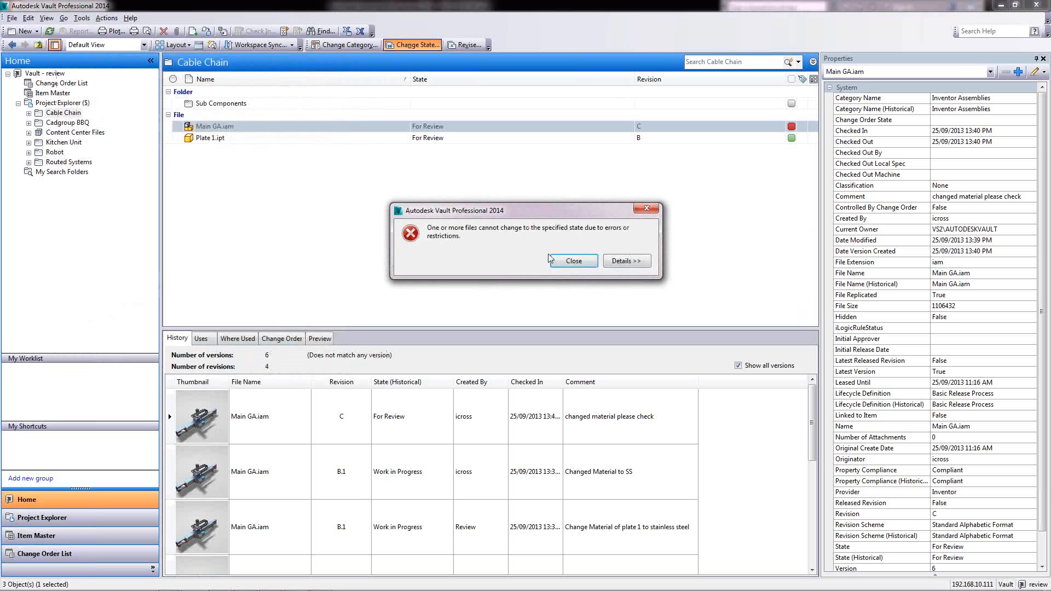
# Dismiss the error refusing the release, leaving Main GA.iam For Review at revision C
pyautogui.moveTo(520, 210); pyautogui.dragTo(498, 194)
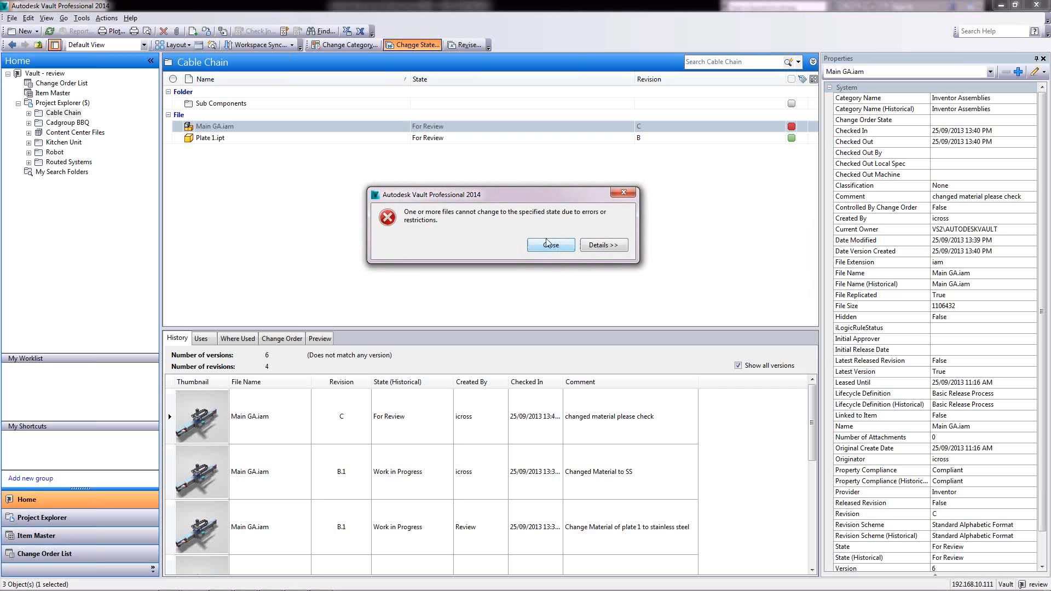
pyautogui.moveTo(506, 197); pyautogui.dragTo(457, 181)
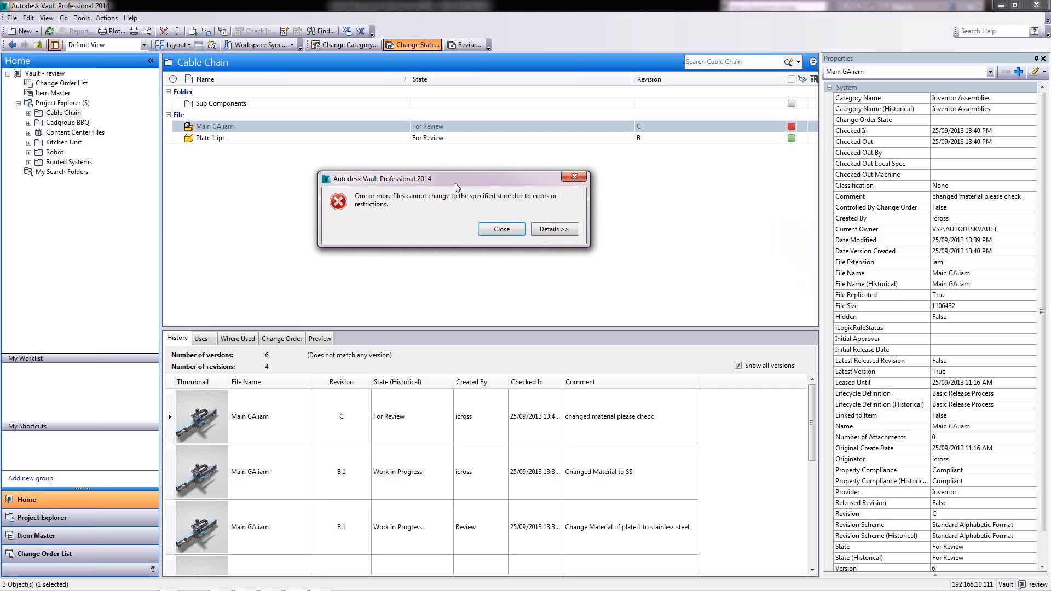
pyautogui.click(502, 229)
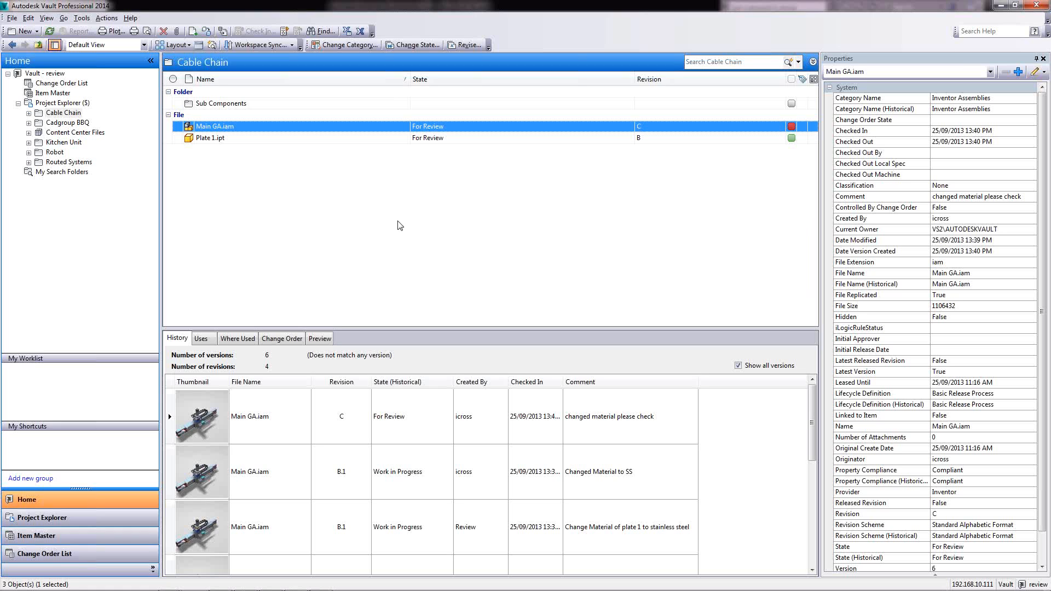
# Run the Vault Pro 2014 PowerPoint deck from the current slide and advance to the Q&A slide
pyautogui.moveTo(276, 586)
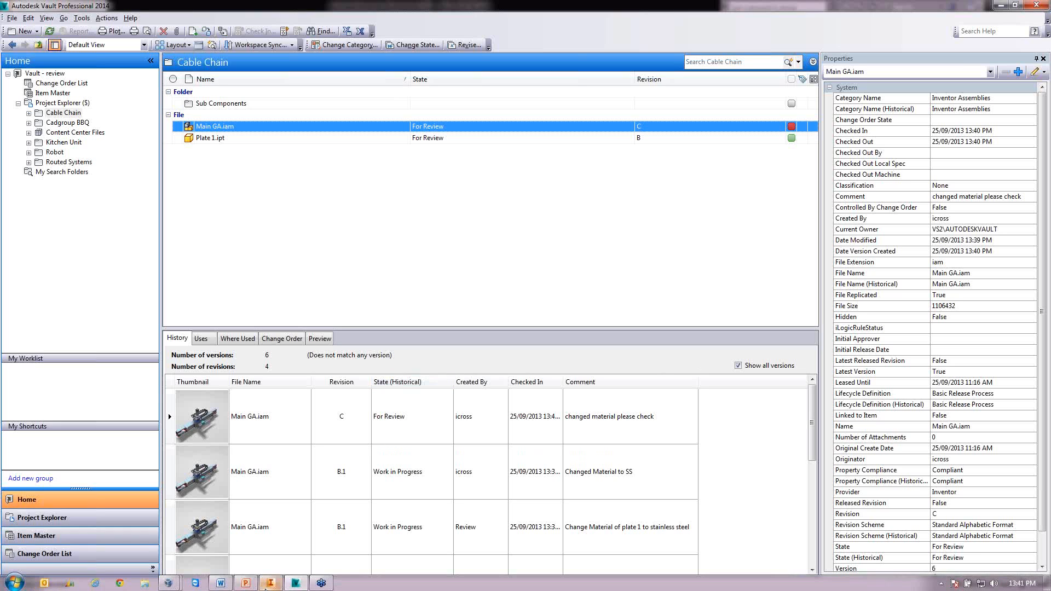
pyautogui.click(246, 583)
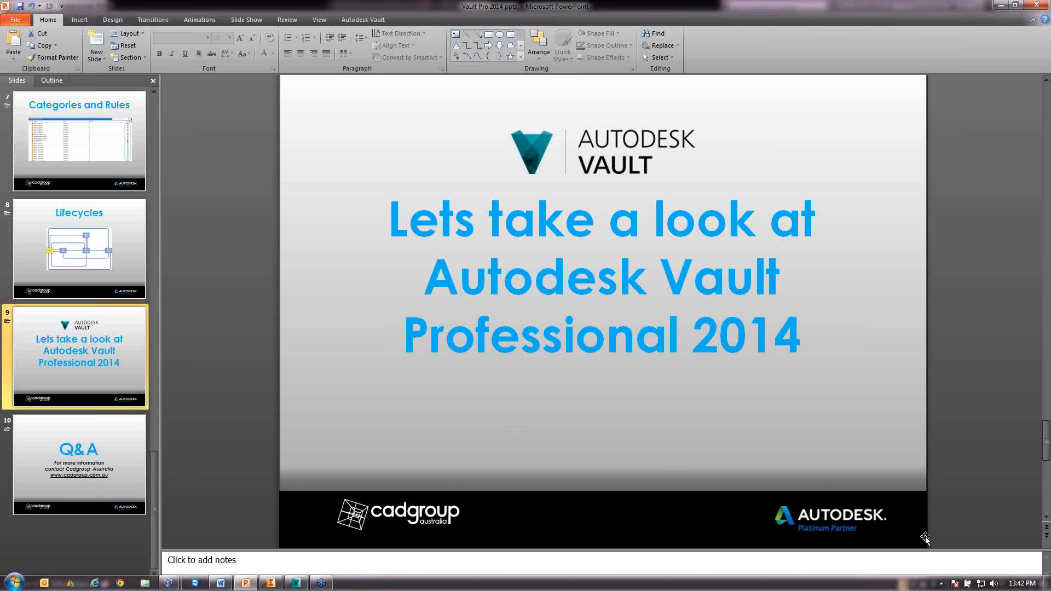
pyautogui.click(934, 584)
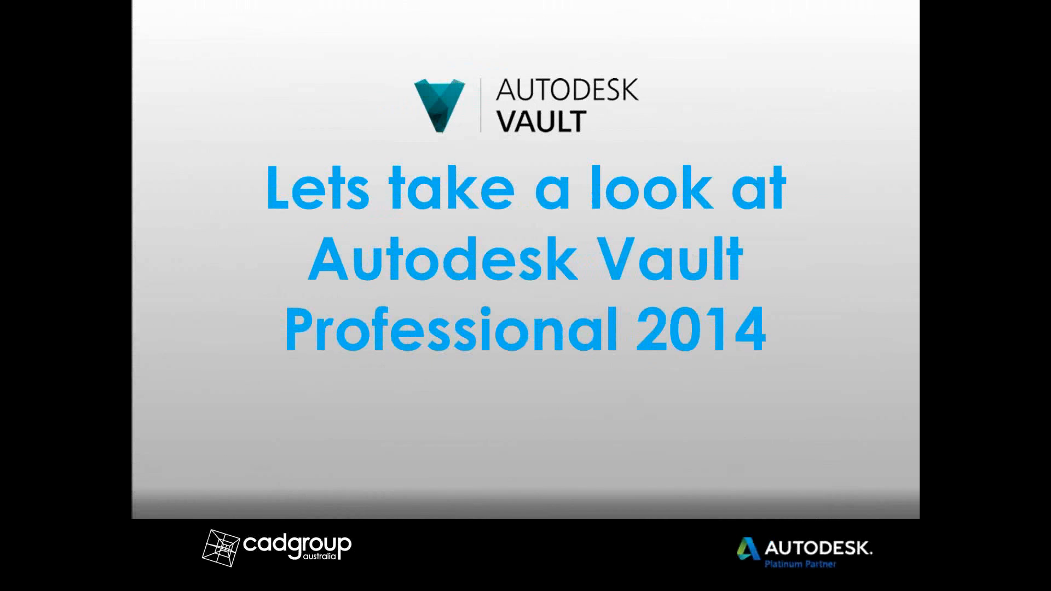
pyautogui.press('Right')
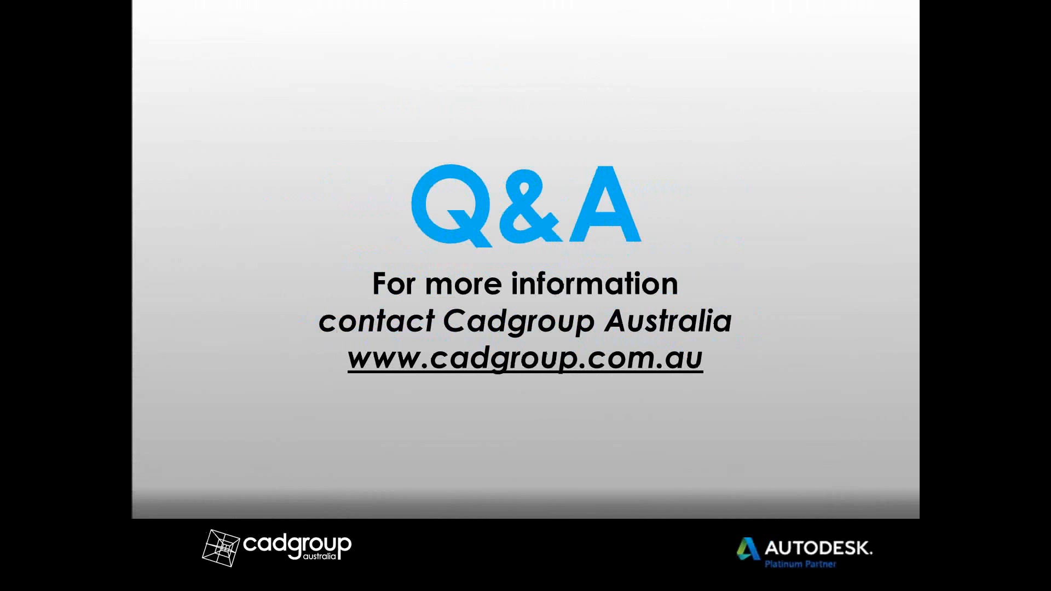